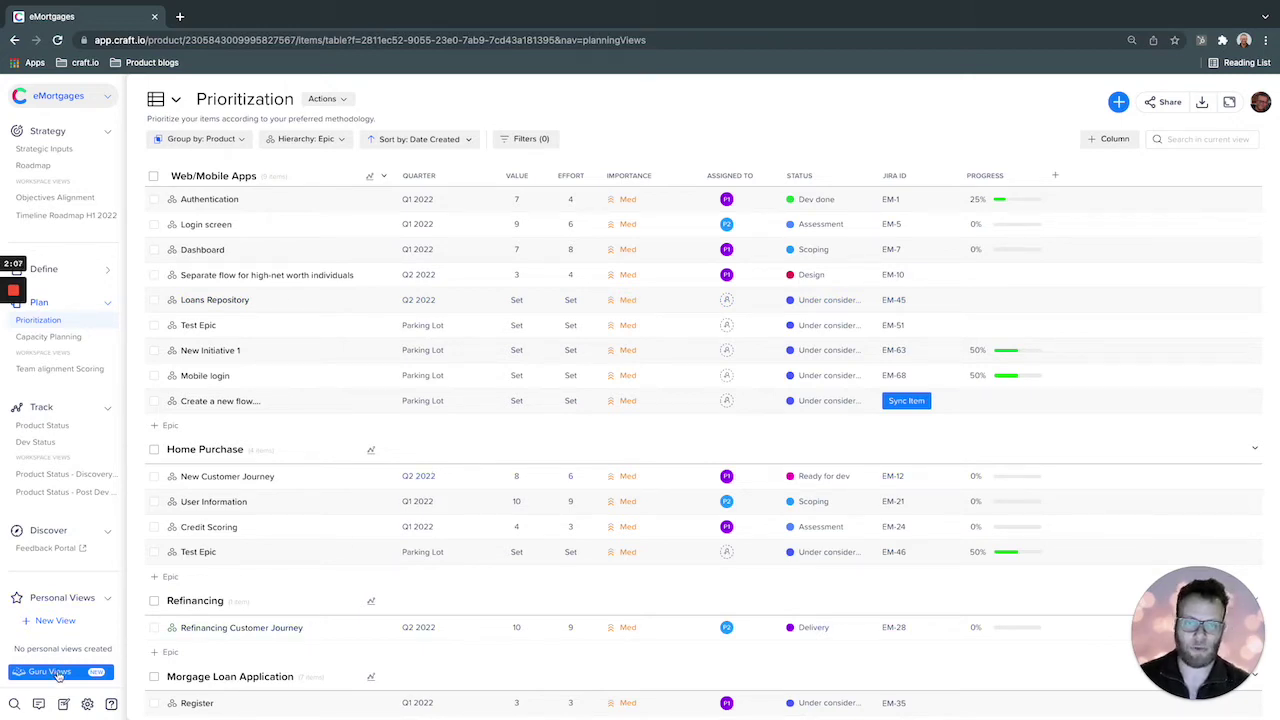
Browse the prioritization templates in Guru Views and add the RICE Prioritization view to the personal views
click(56, 673)
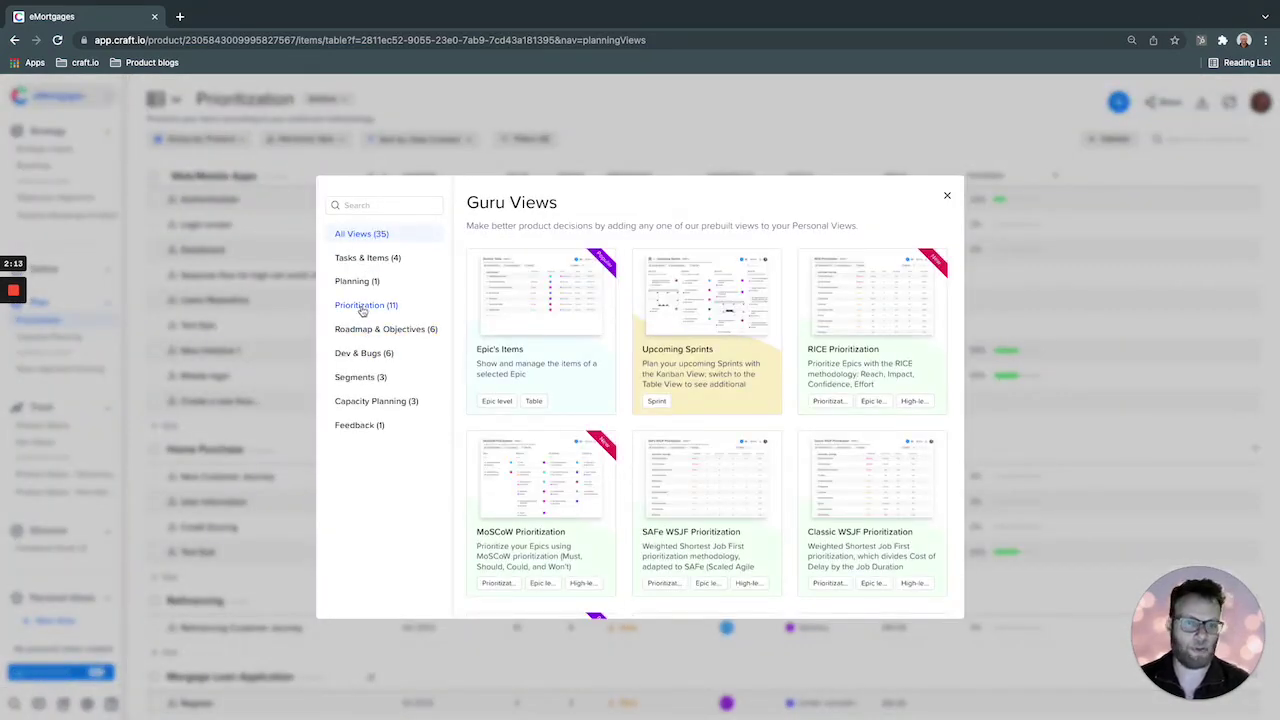
click(362, 309)
mouse_move(600, 444)
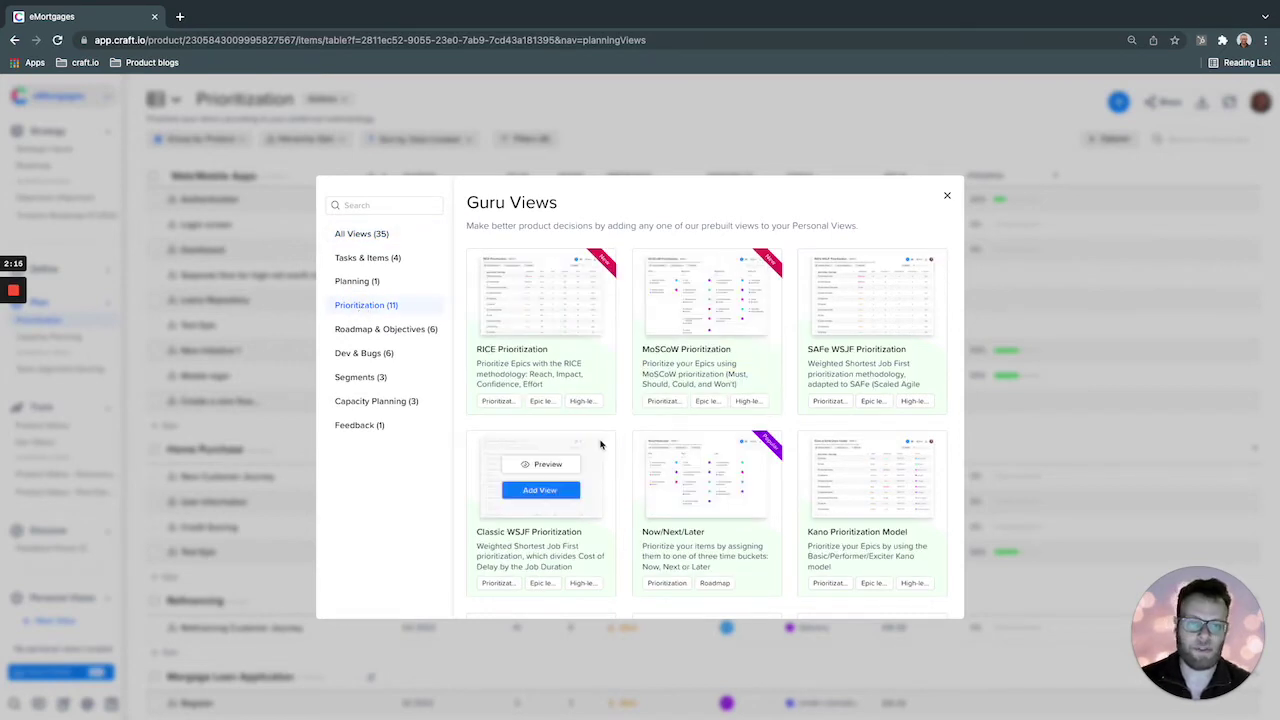
scroll(740, 440, down, 2)
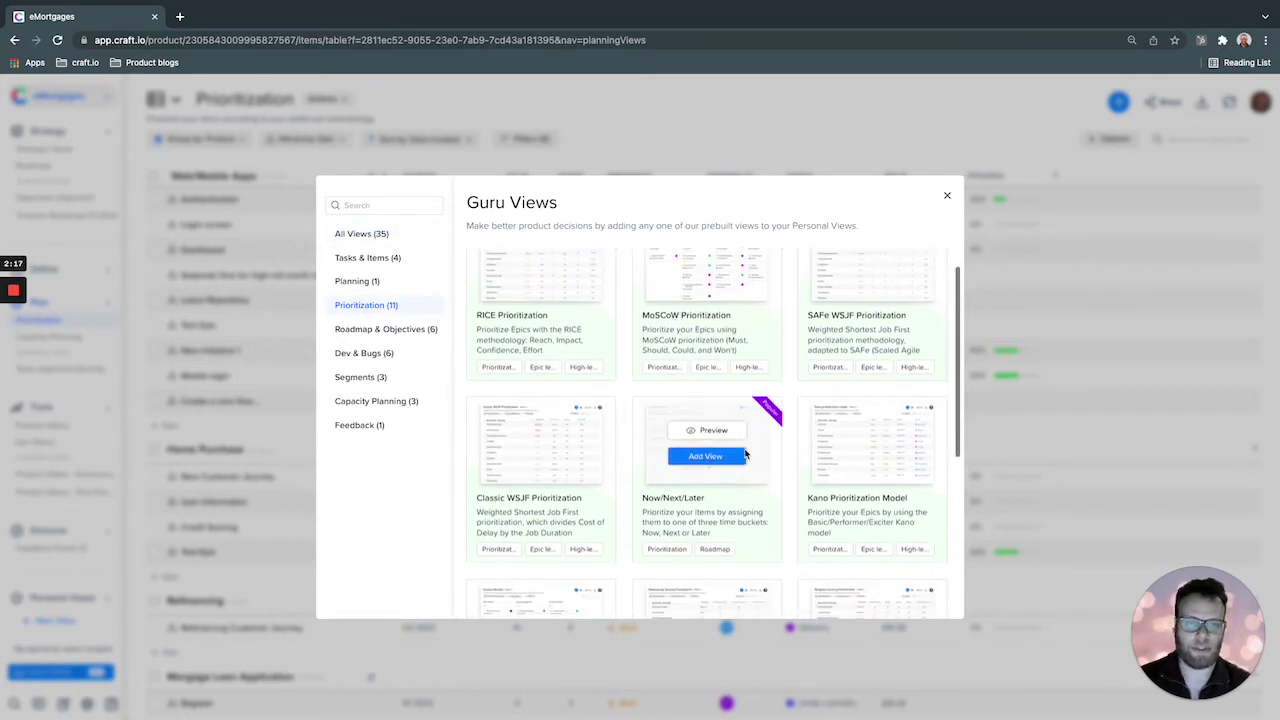
scroll(745, 454, down, 7)
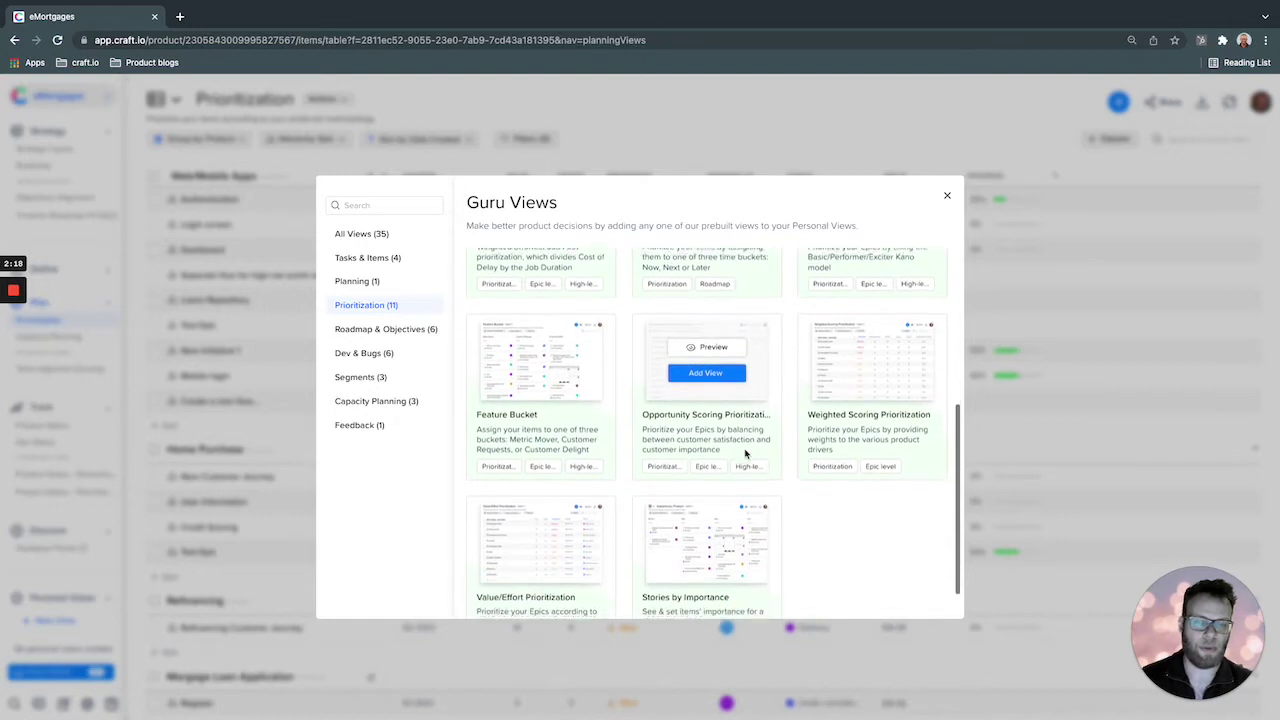
scroll(745, 454, up, 8)
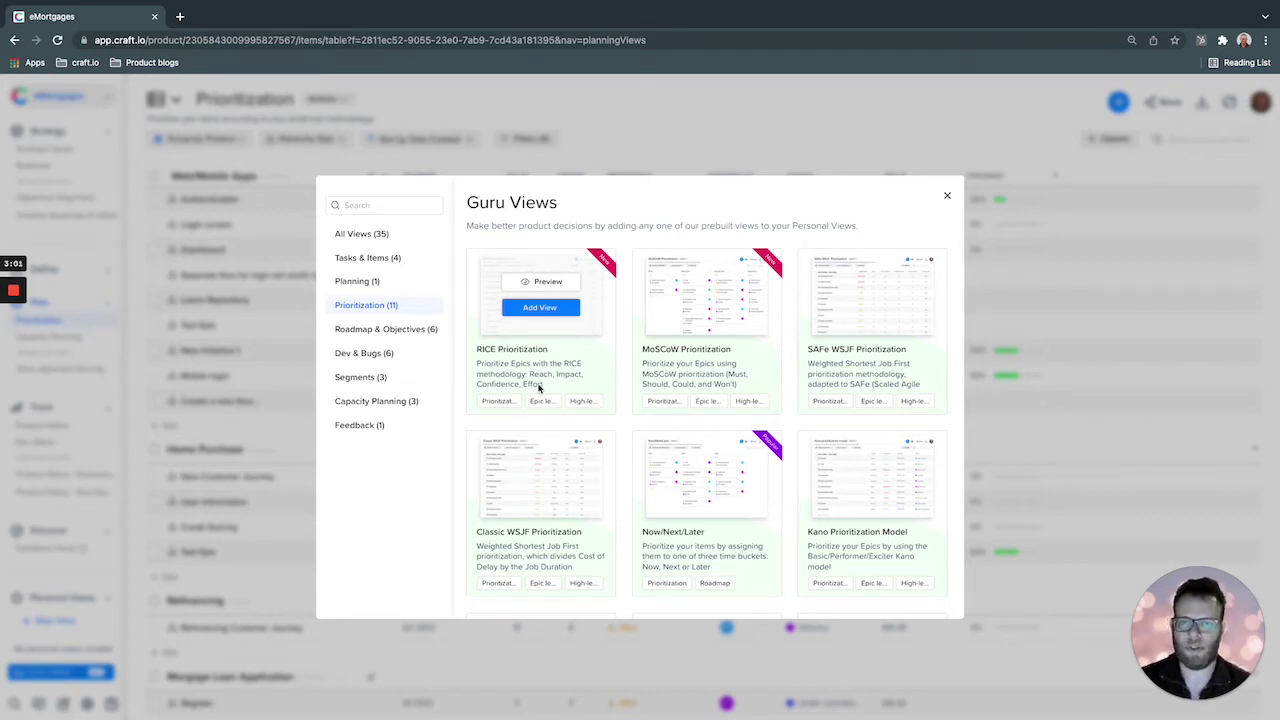
click(540, 308)
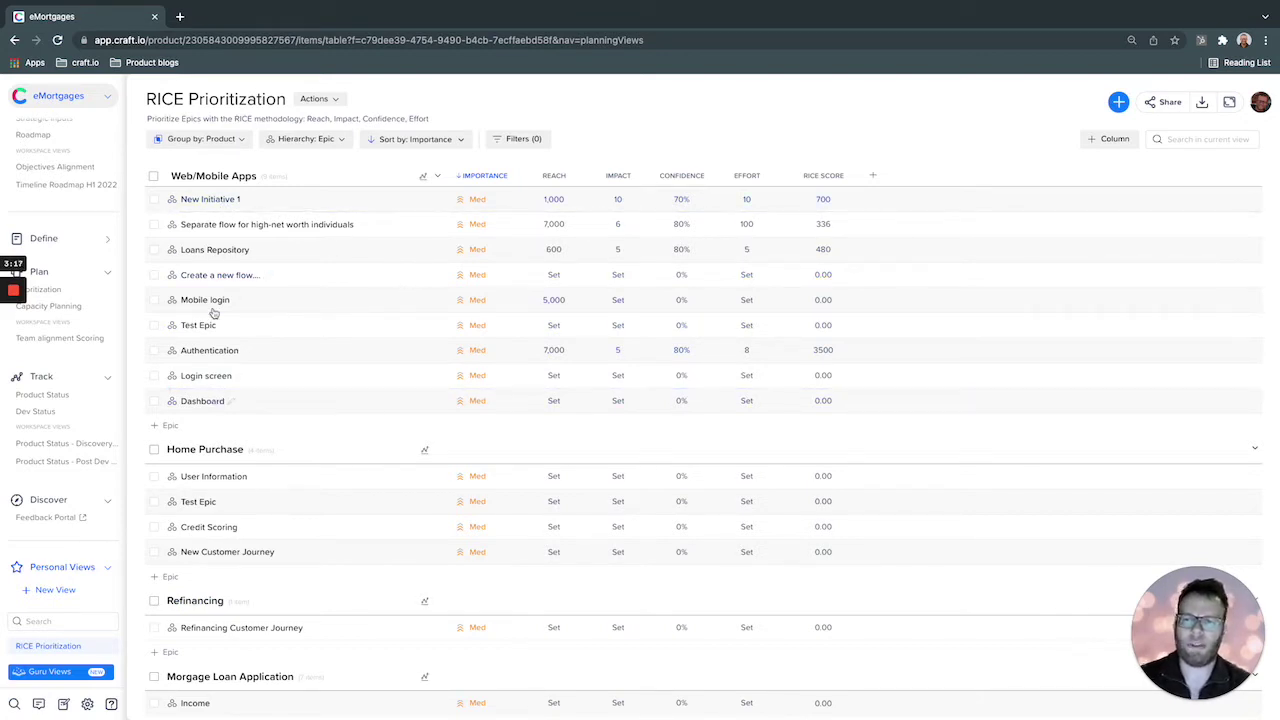
click(321, 141)
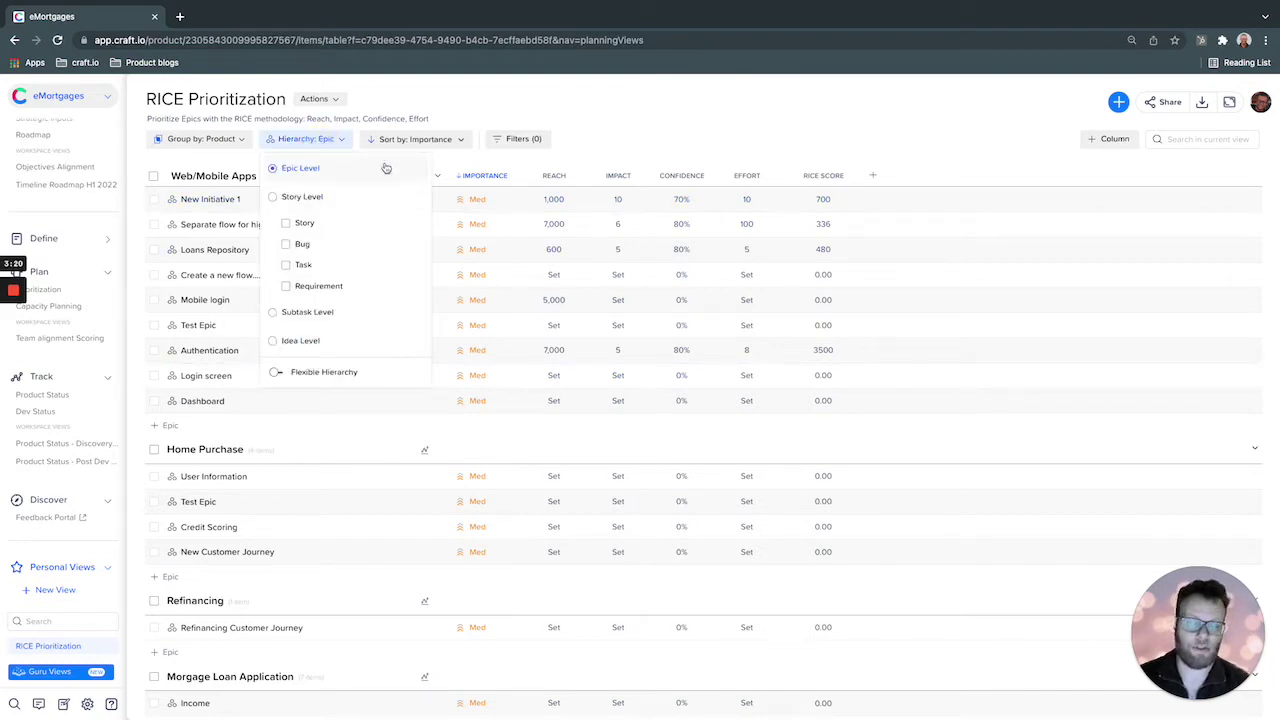
click(570, 118)
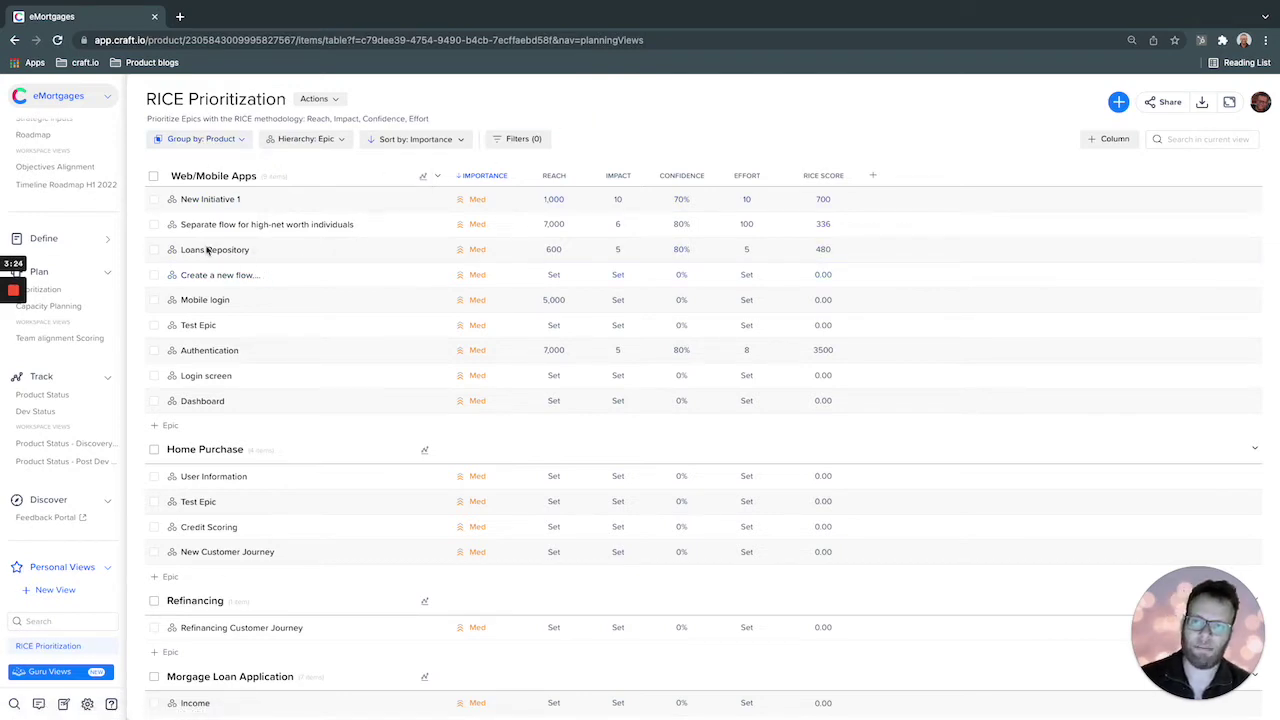
scroll(213, 478, down, 2)
scroll(213, 478, up, 2)
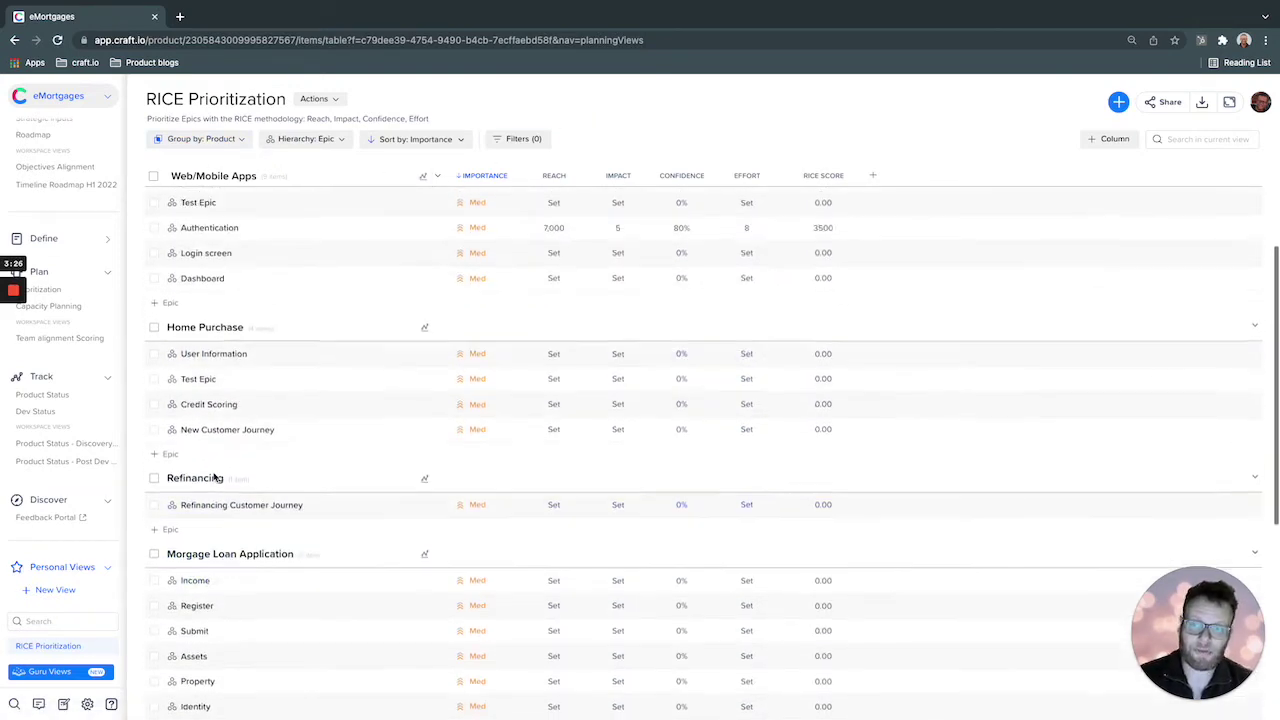
Set the RICE Prioritization table's grouping to None and look through the ungrouped list of epics
click(232, 139)
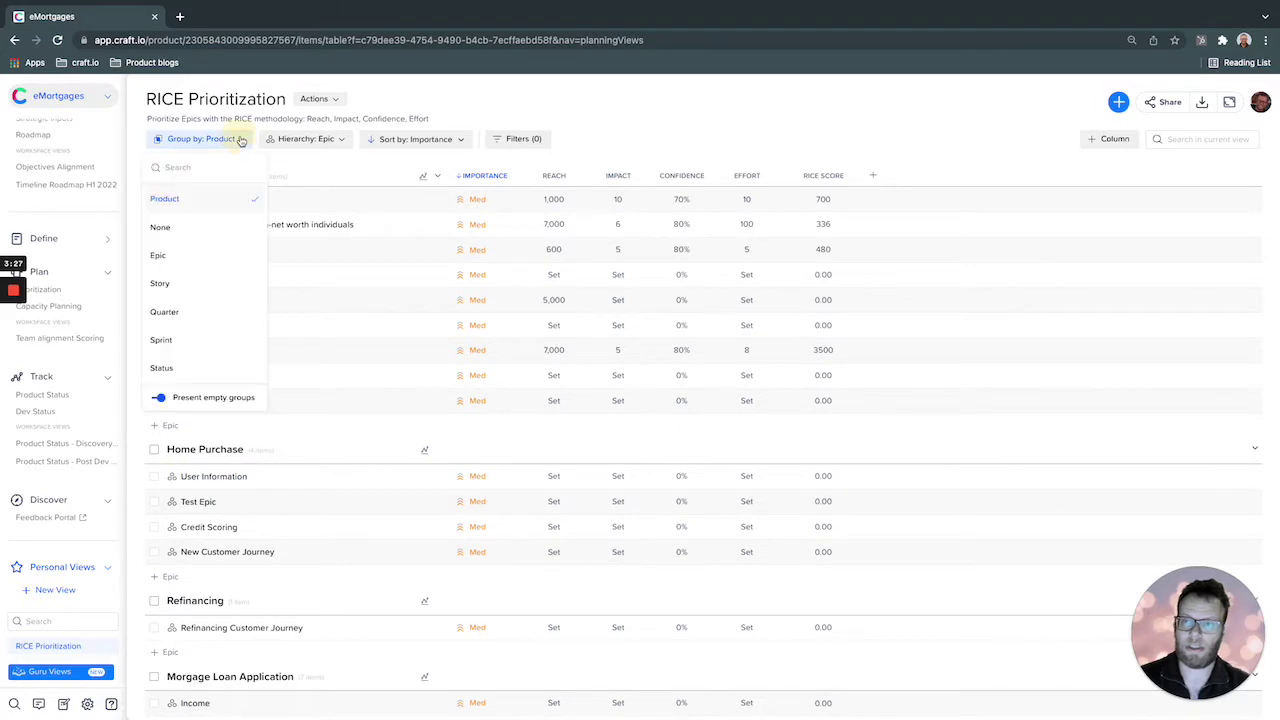
click(164, 230)
scroll(228, 521, down, 3)
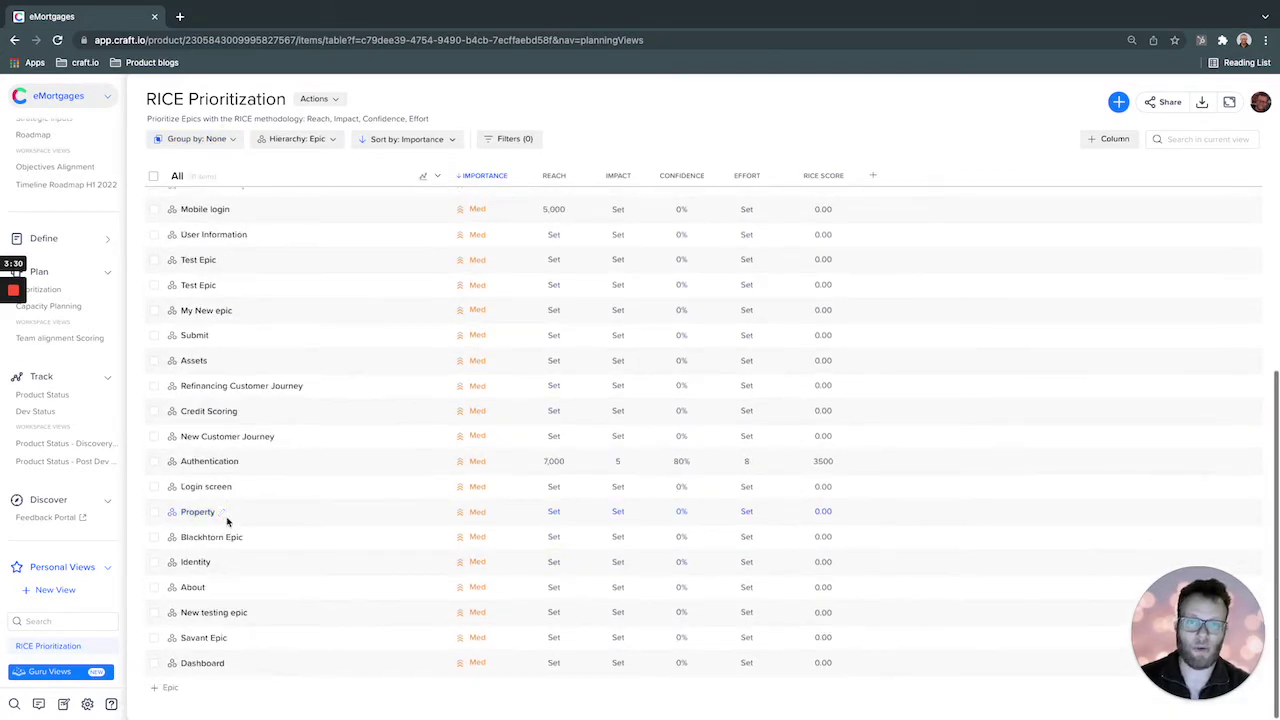
scroll(228, 521, up, 3)
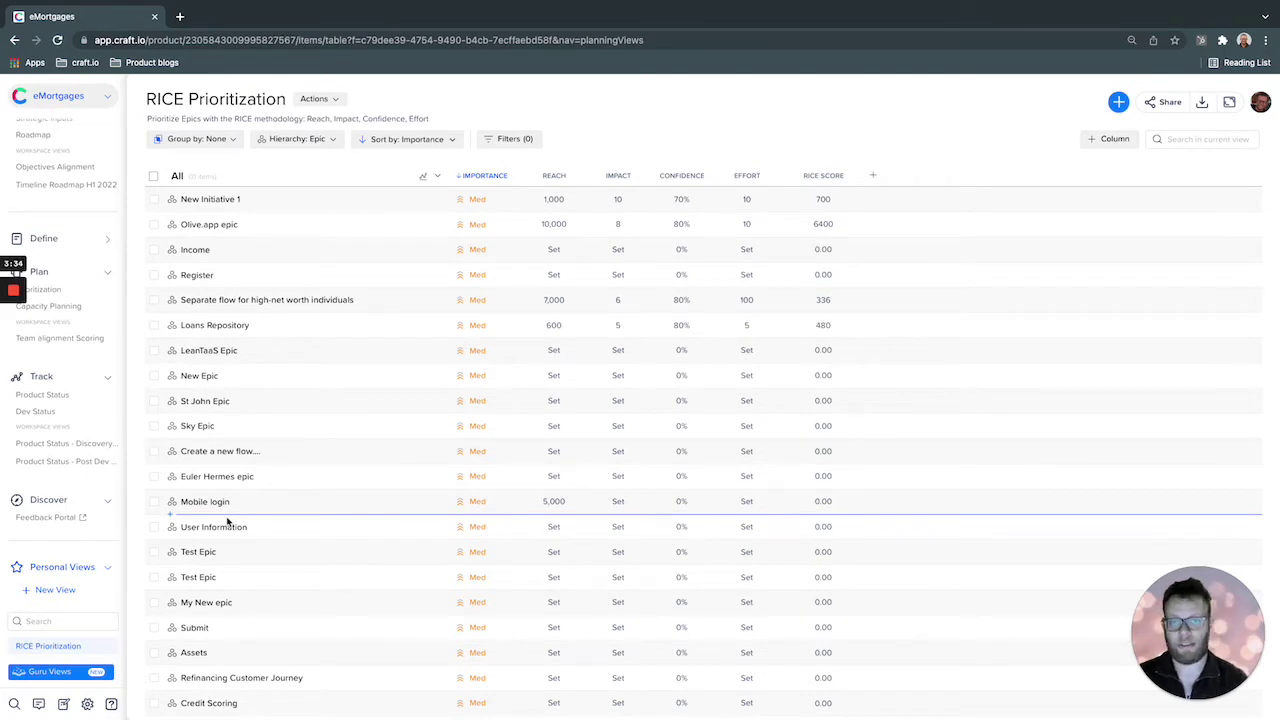
Group the epics by Product again and look over the product groups
click(210, 139)
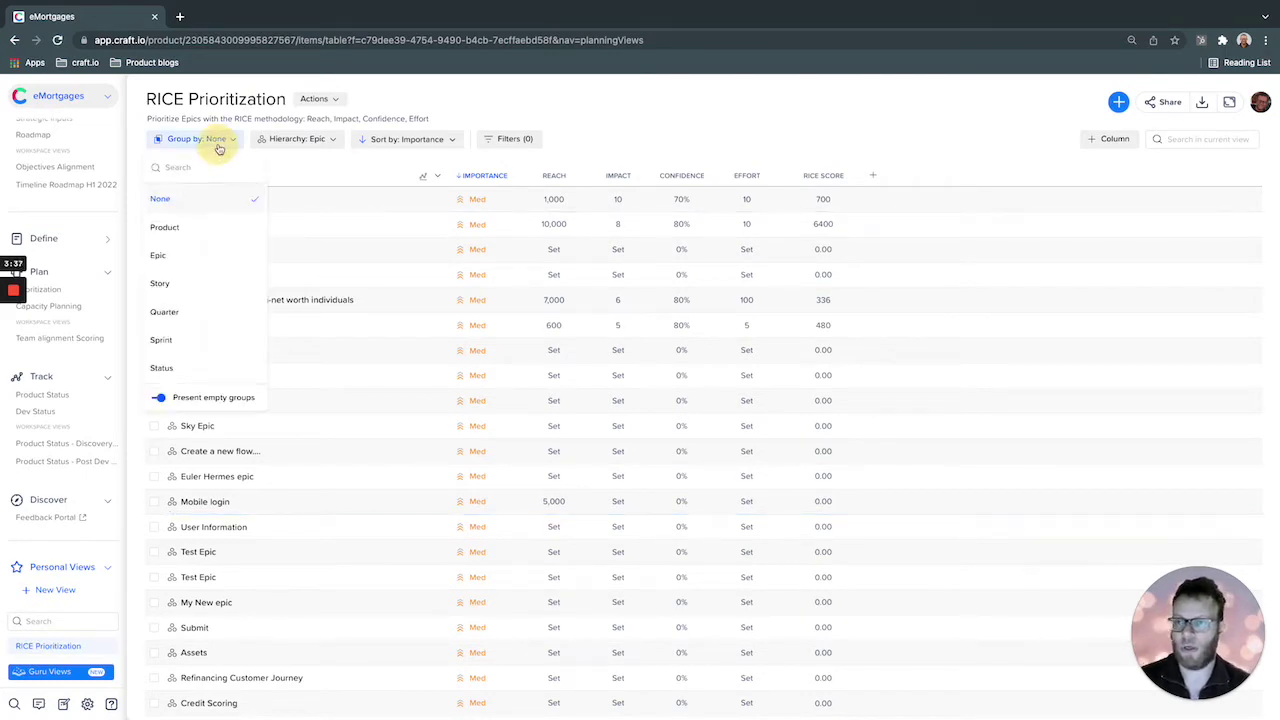
click(165, 228)
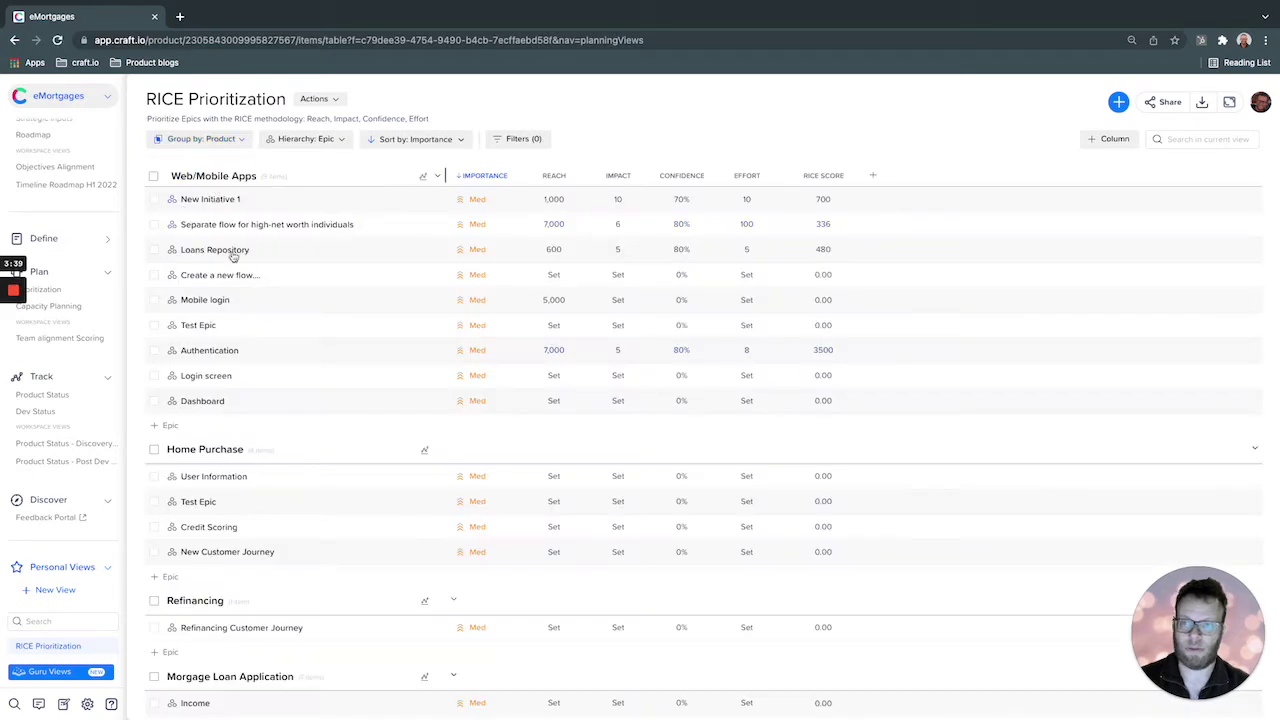
scroll(280, 455, down, 5)
scroll(283, 457, up, 5)
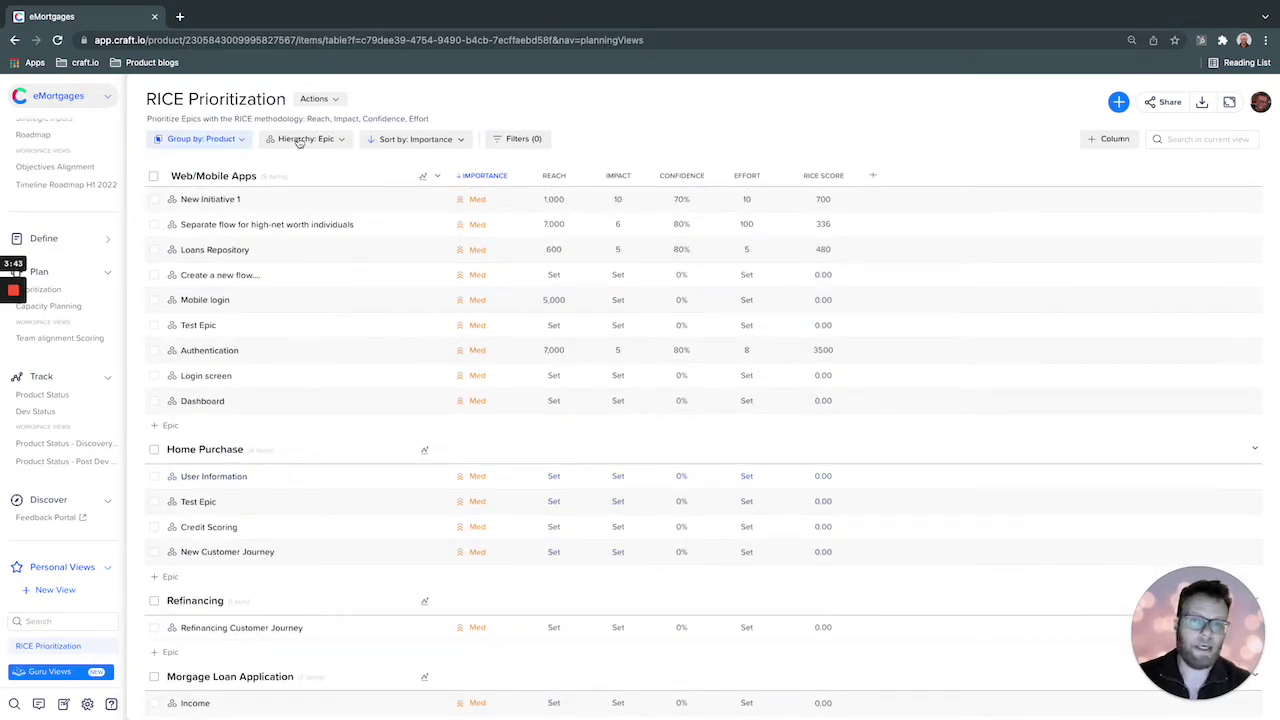
Filter the table to the Web/Mobile Apps product, and remove that product filter again
click(520, 139)
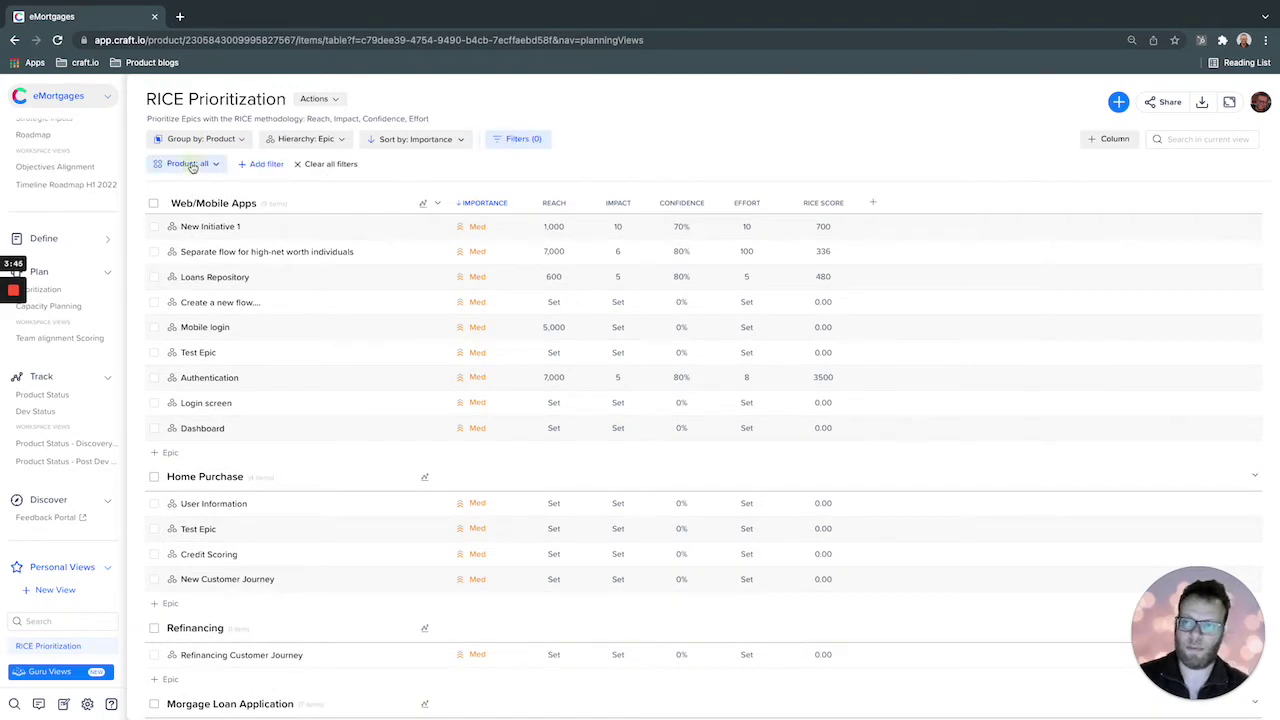
click(188, 164)
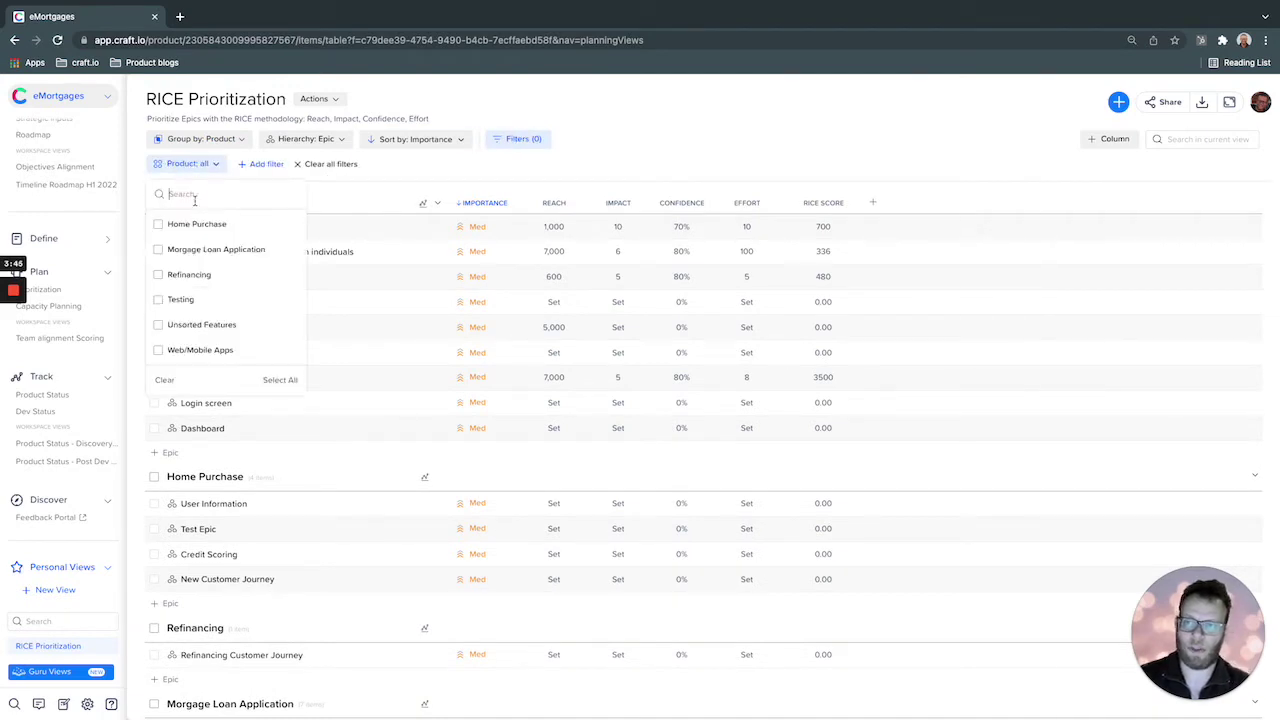
click(175, 300)
click(158, 350)
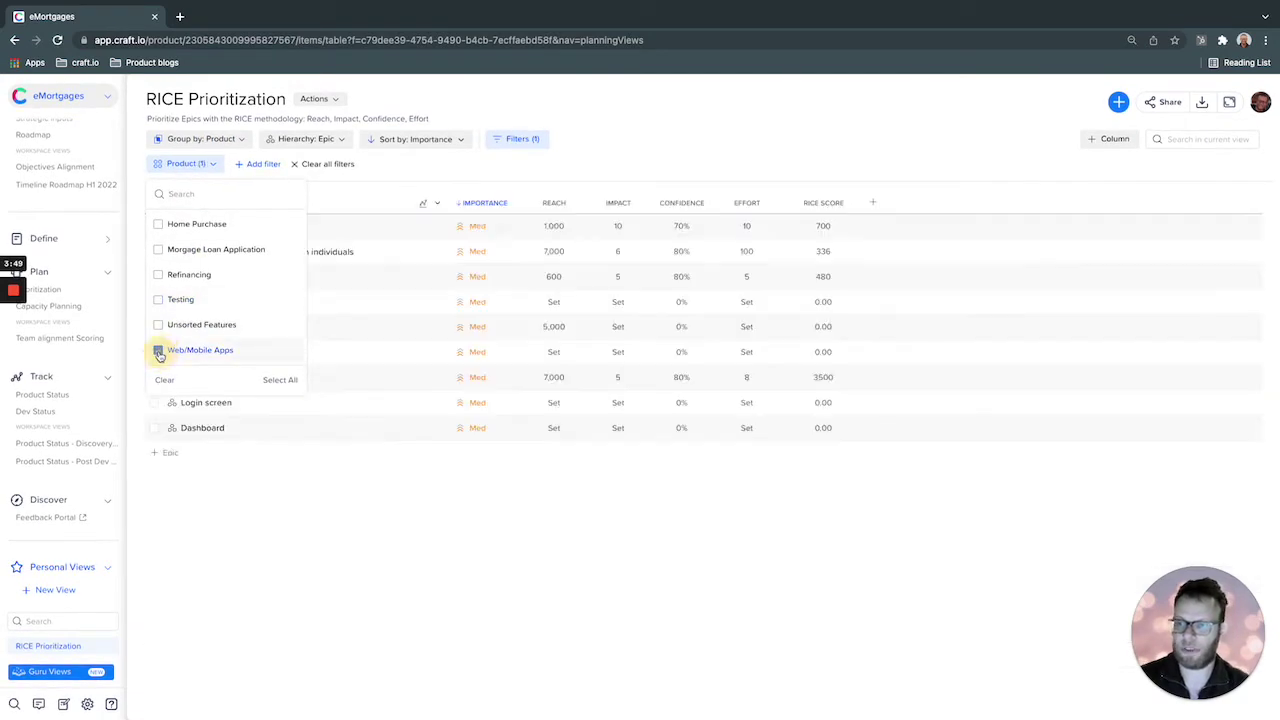
click(673, 166)
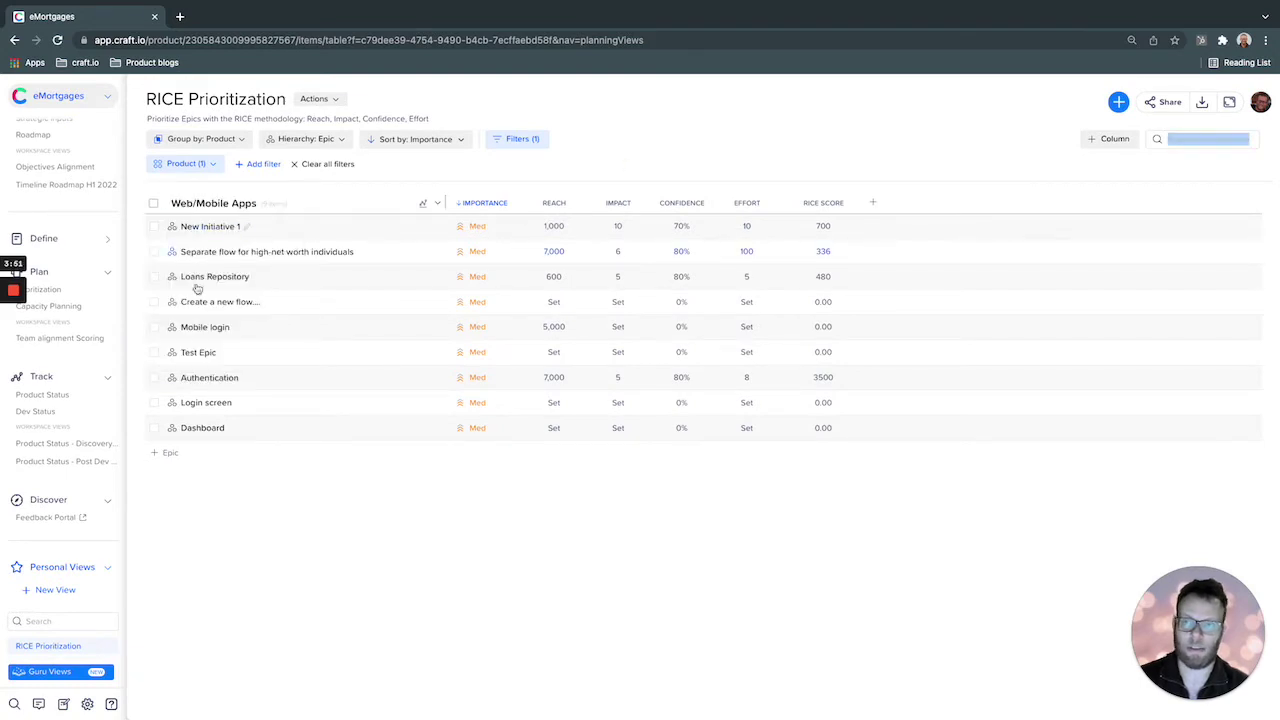
click(157, 164)
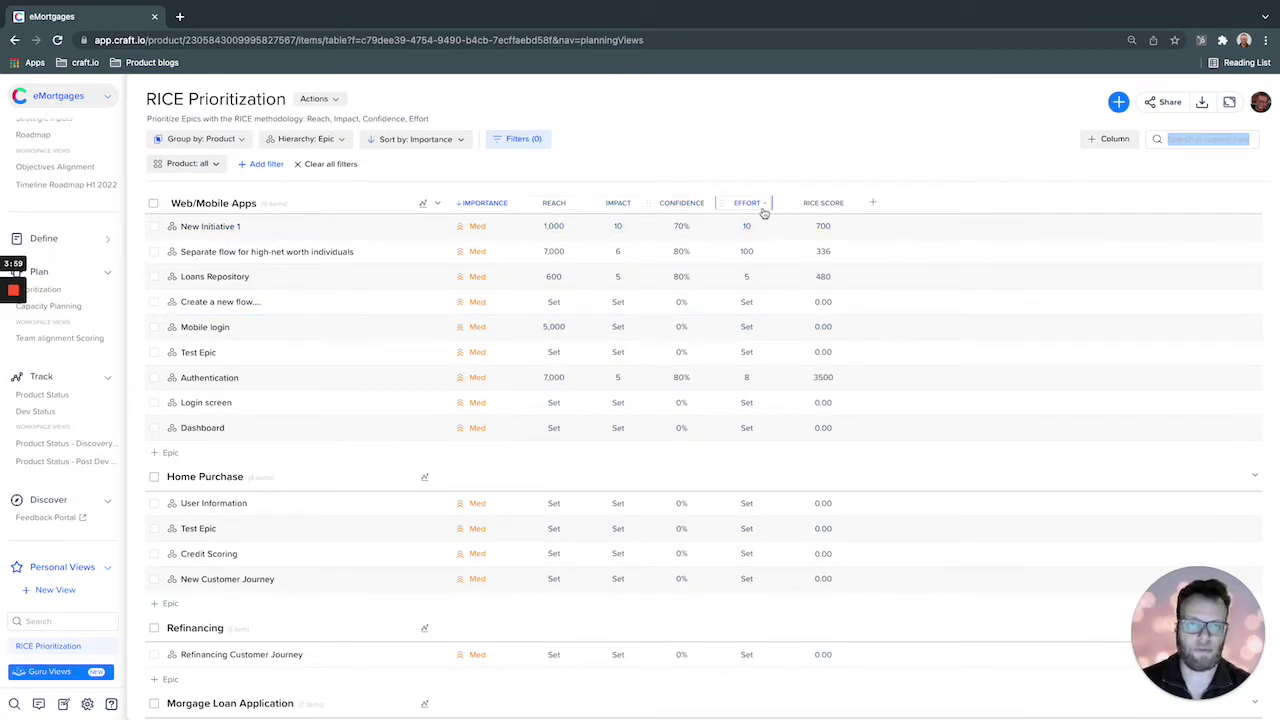
Set the Reach of New Initiative 1 to 100,000 and display the formula behind its RICE score
click(554, 228)
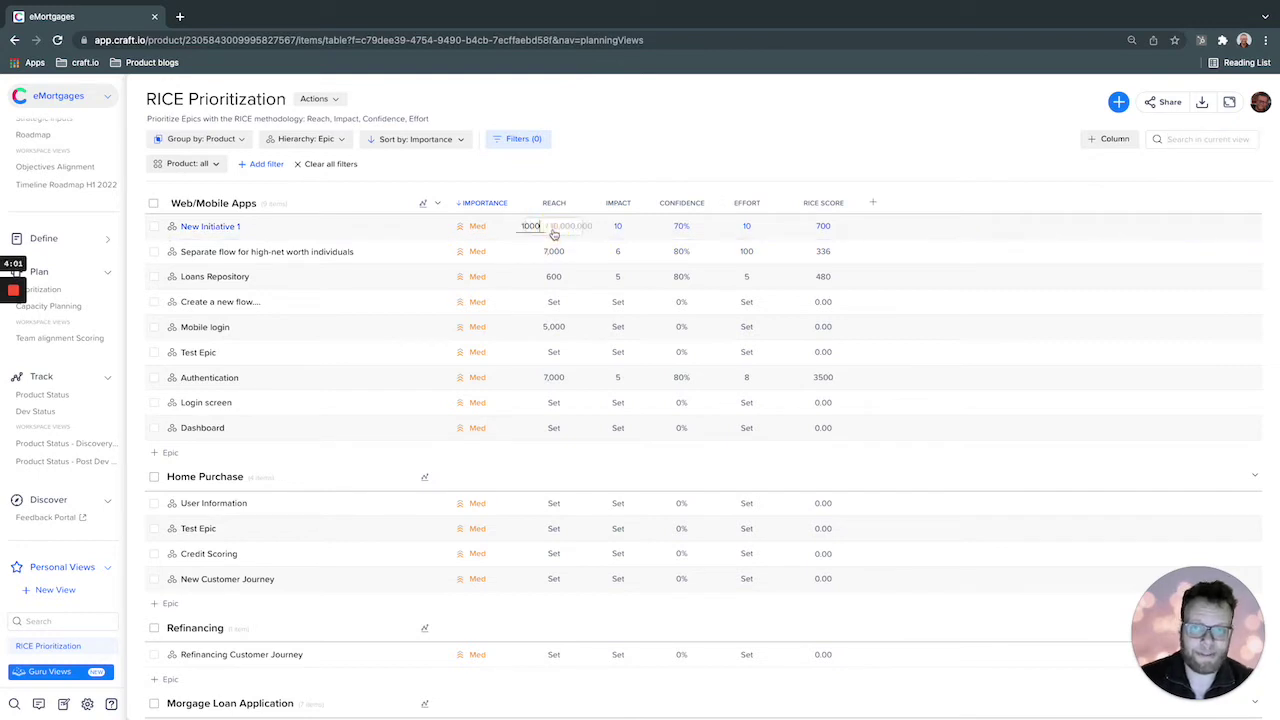
text(00)
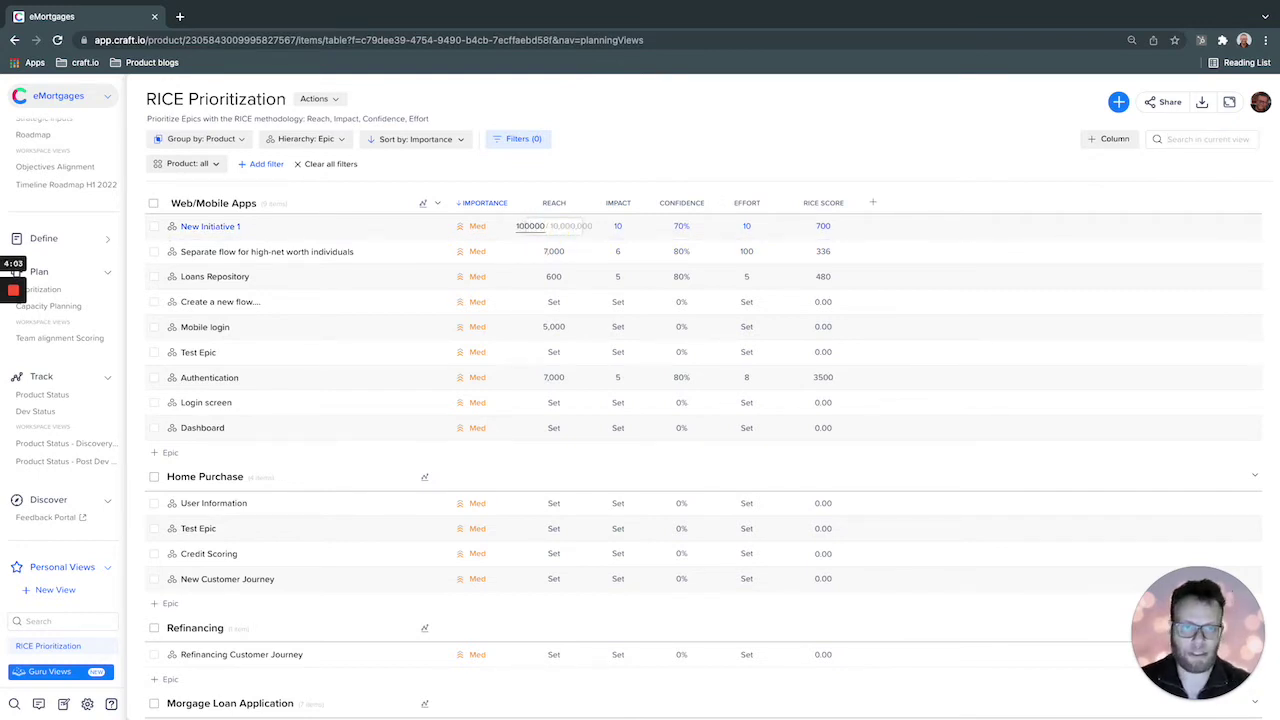
key(Return)
click(827, 226)
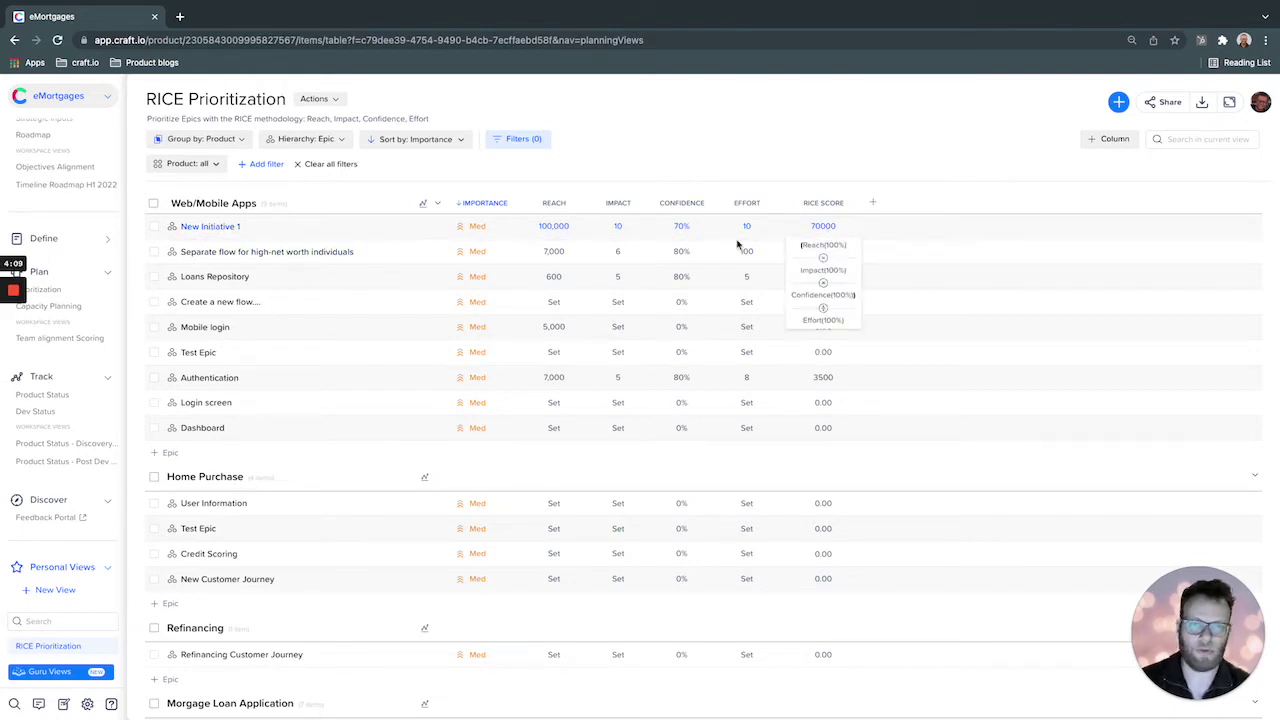
Set the Login screen epic's Reach to 60,000 and its Impact to 6
click(555, 404)
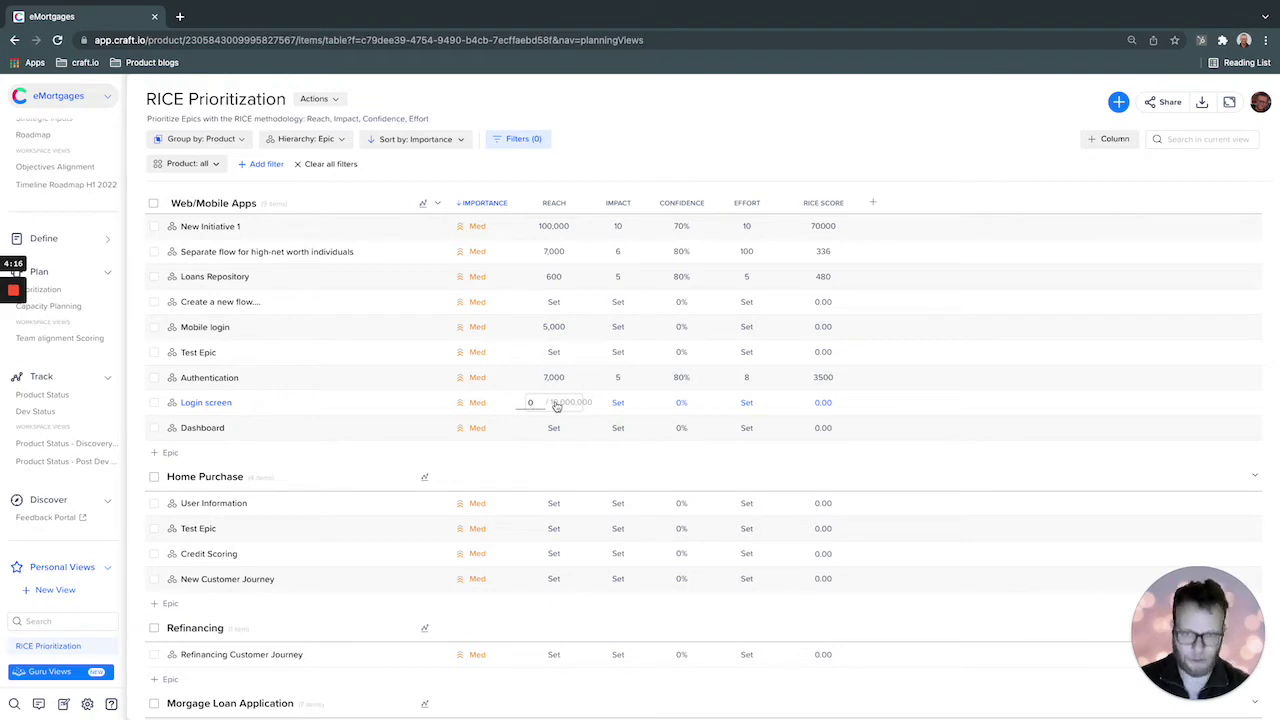
text(60000)
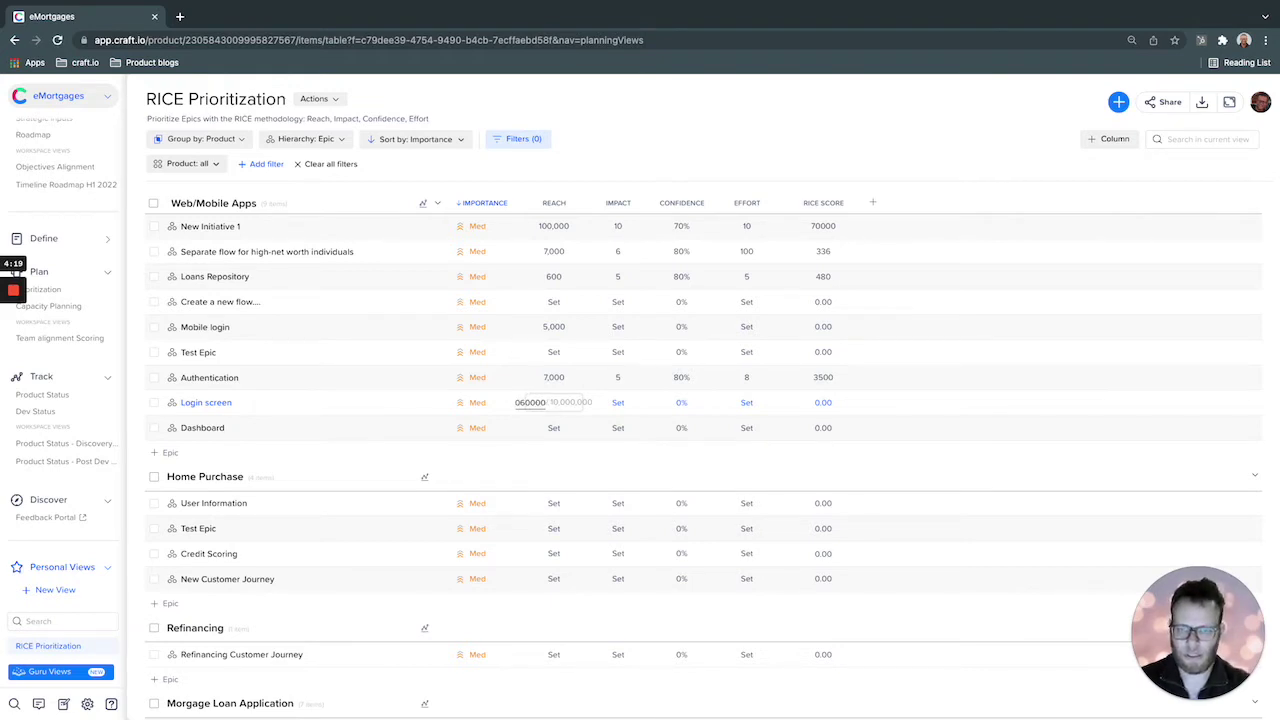
key(Return)
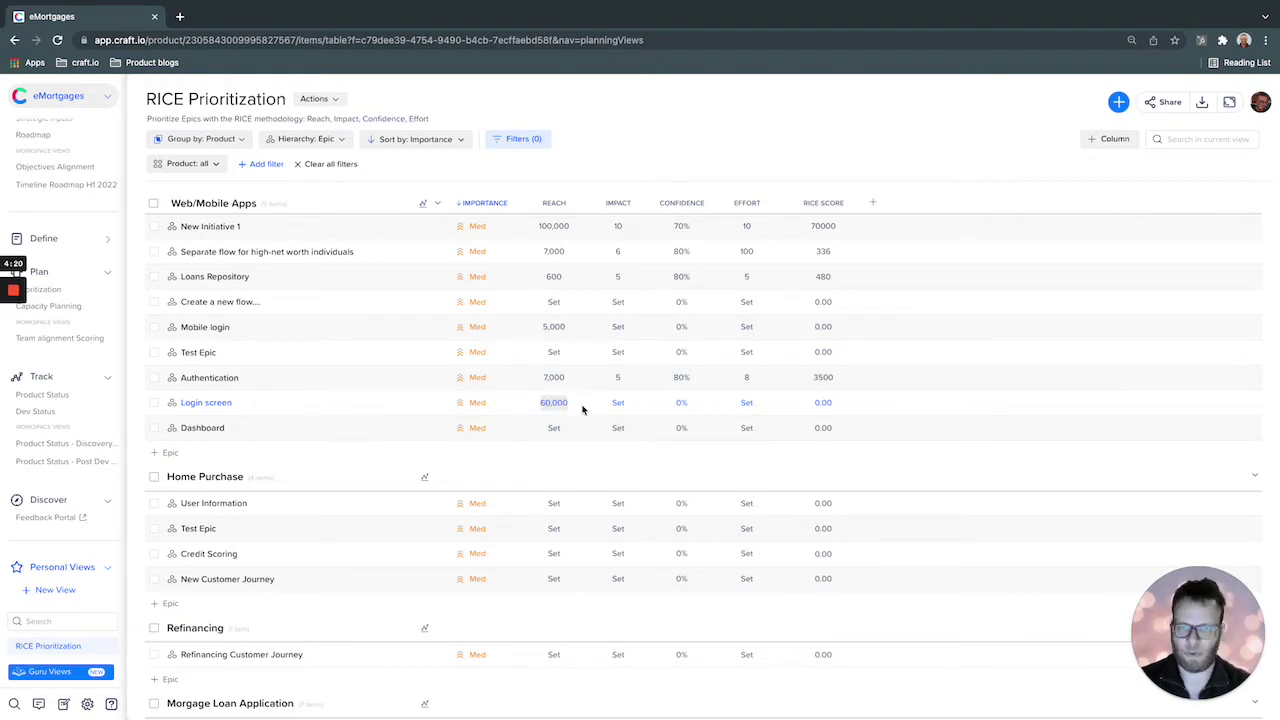
click(619, 404)
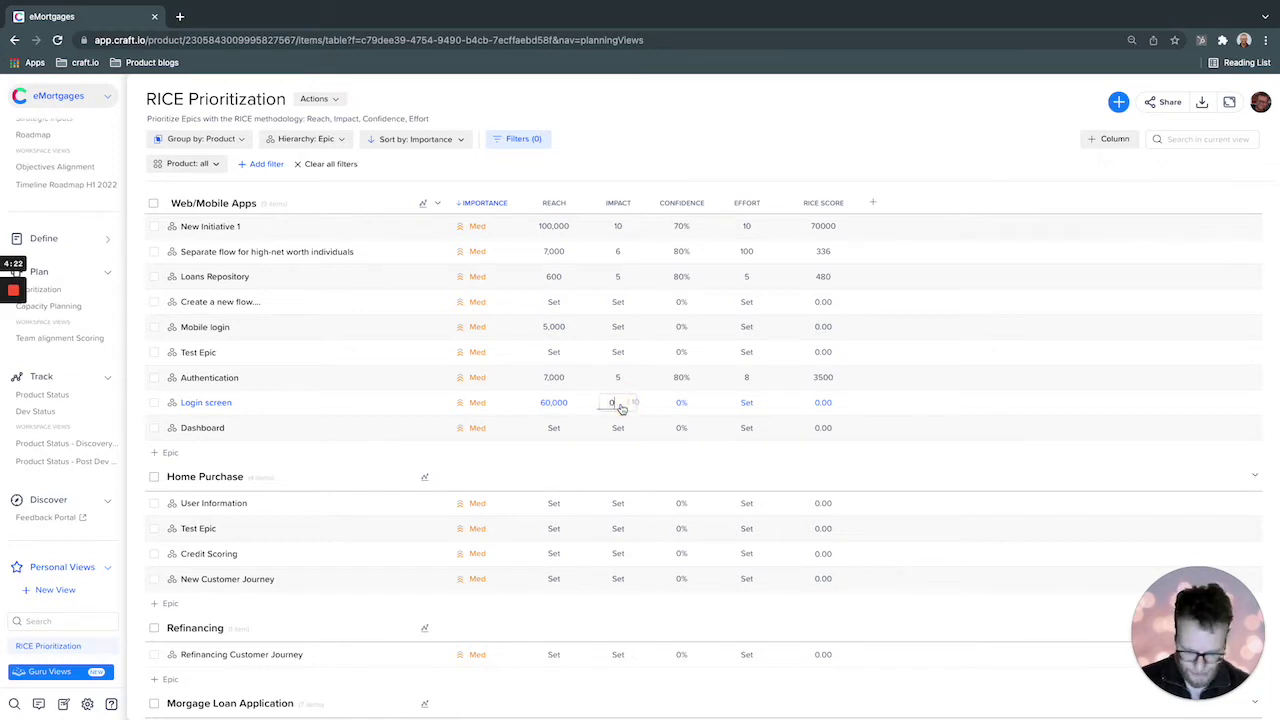
text(6)
key(Return)
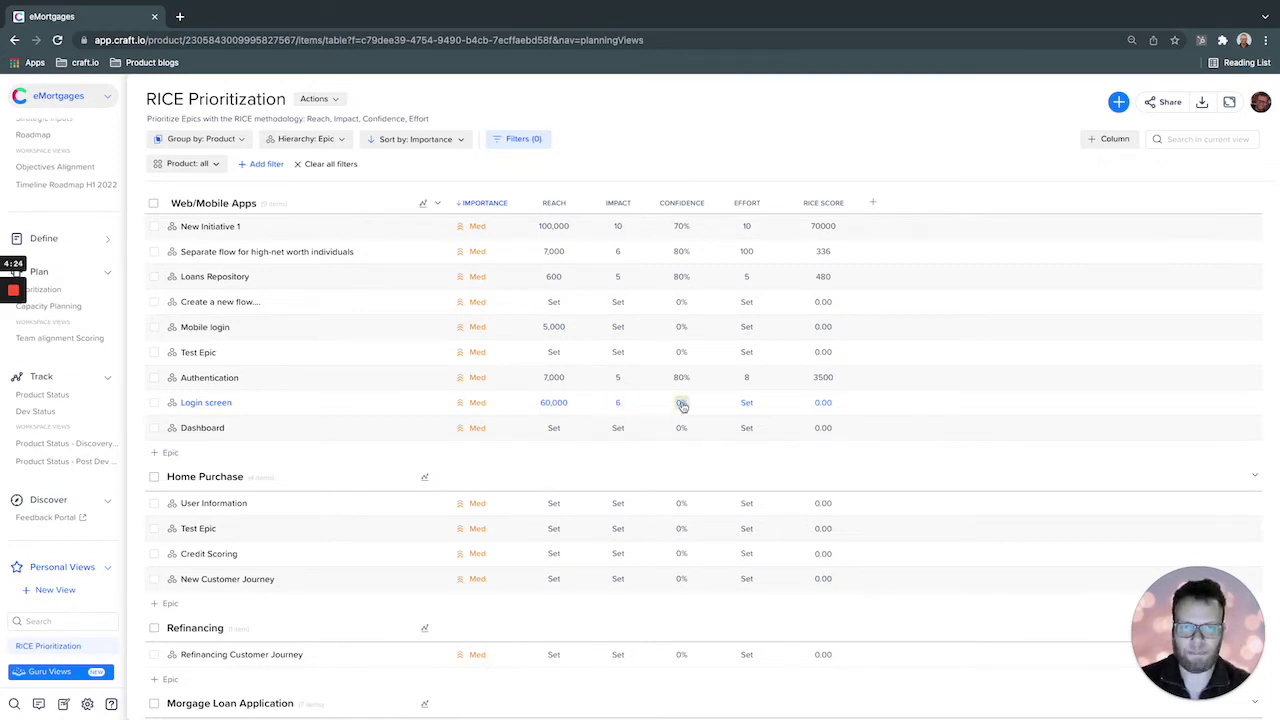
Set the Login screen epic's Confidence to 80% and its Effort to 8
click(683, 404)
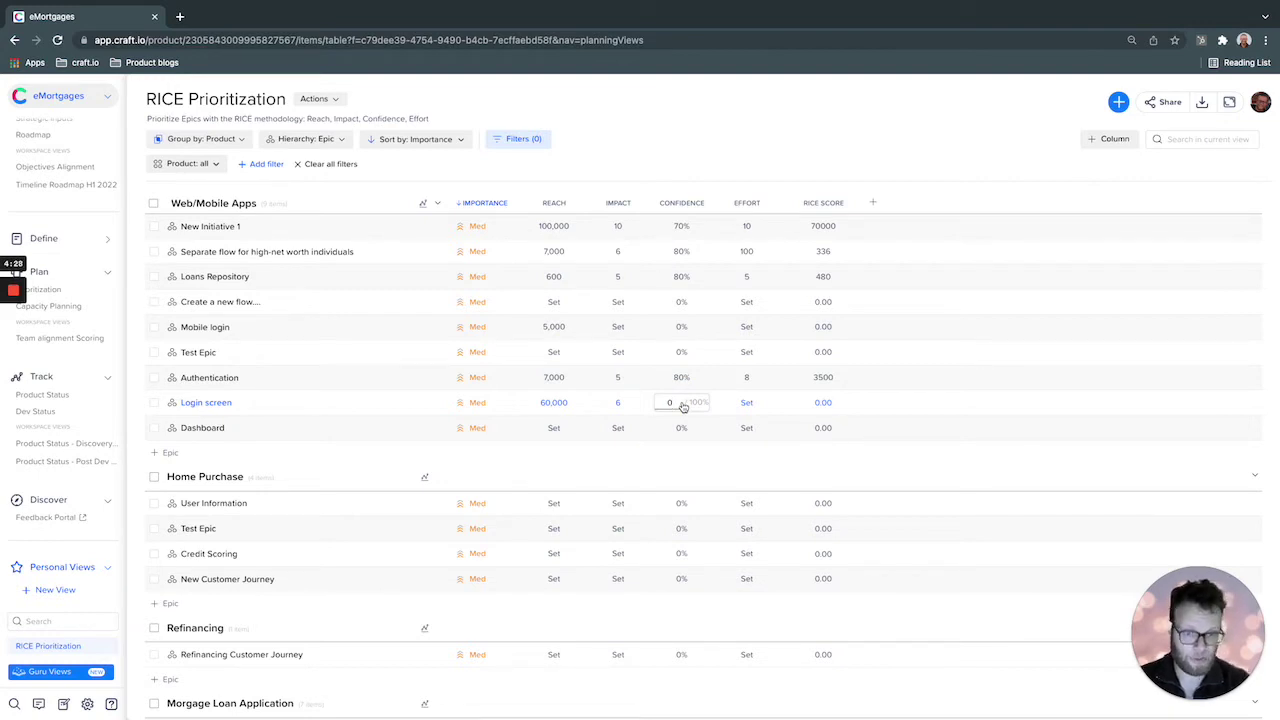
text(80)
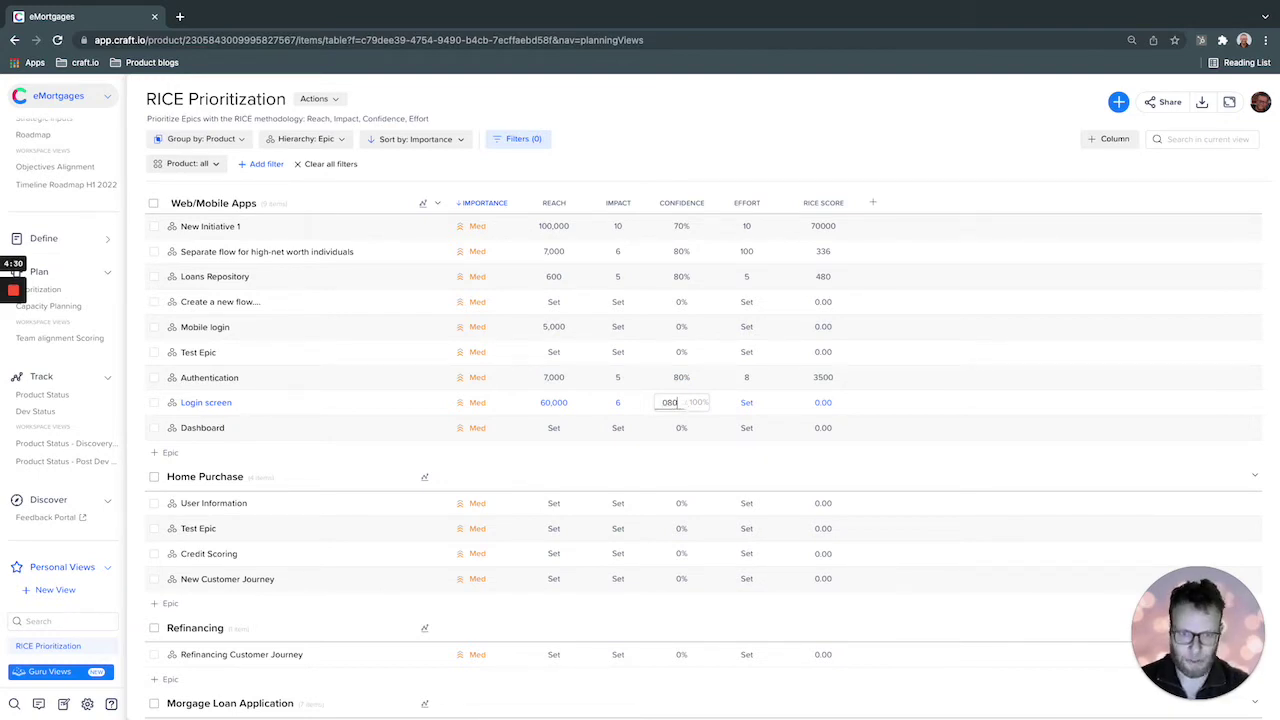
key(Return)
click(745, 406)
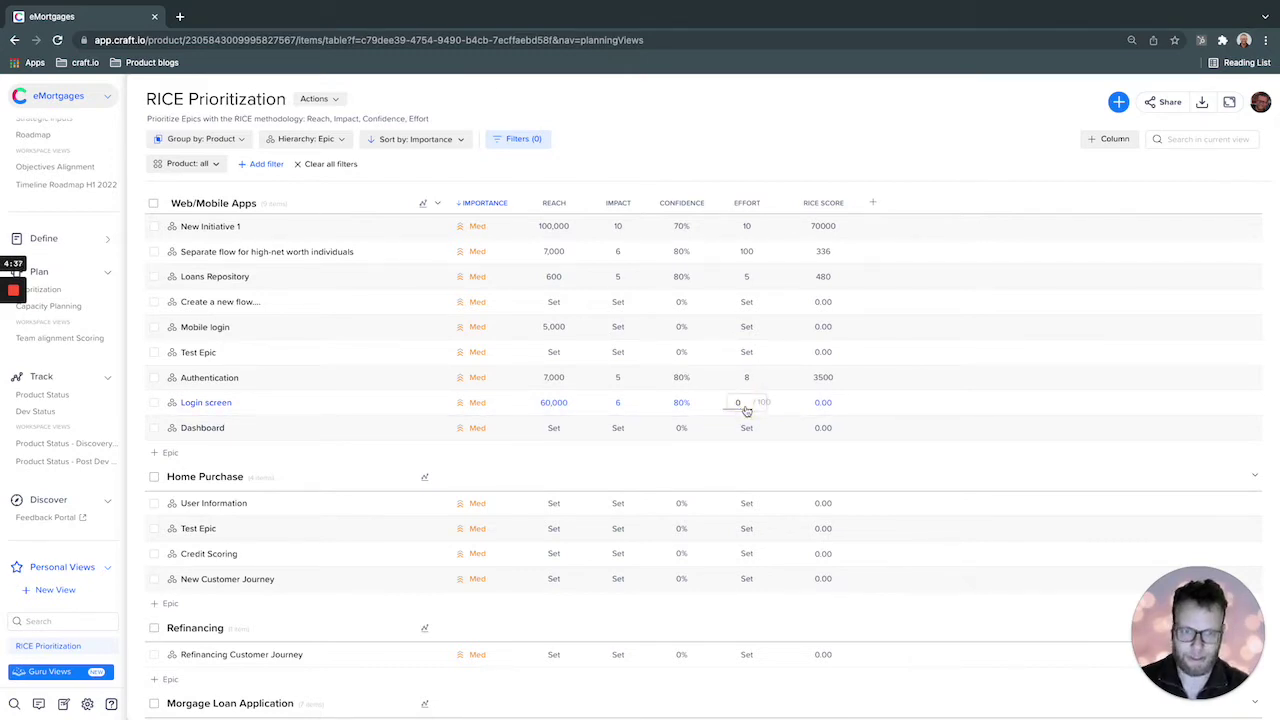
text(8)
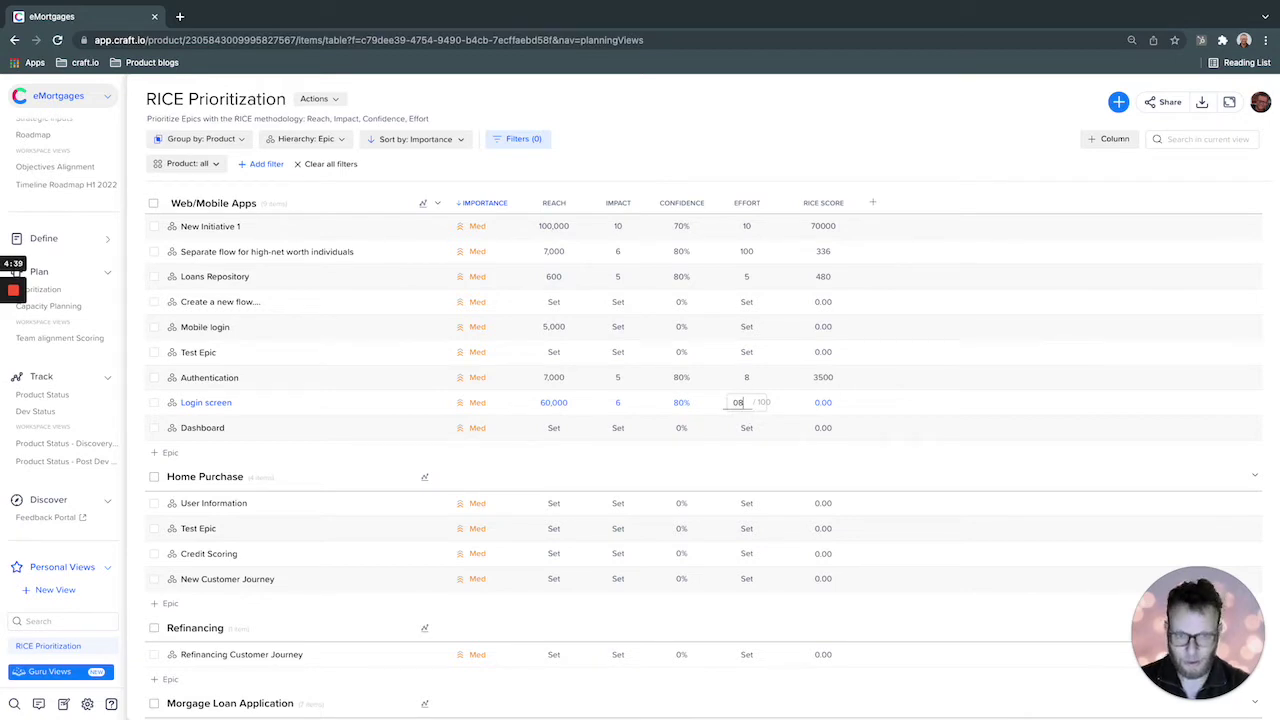
key(Return)
Sort the epics by RICE Score in descending order
mouse_move(826, 403)
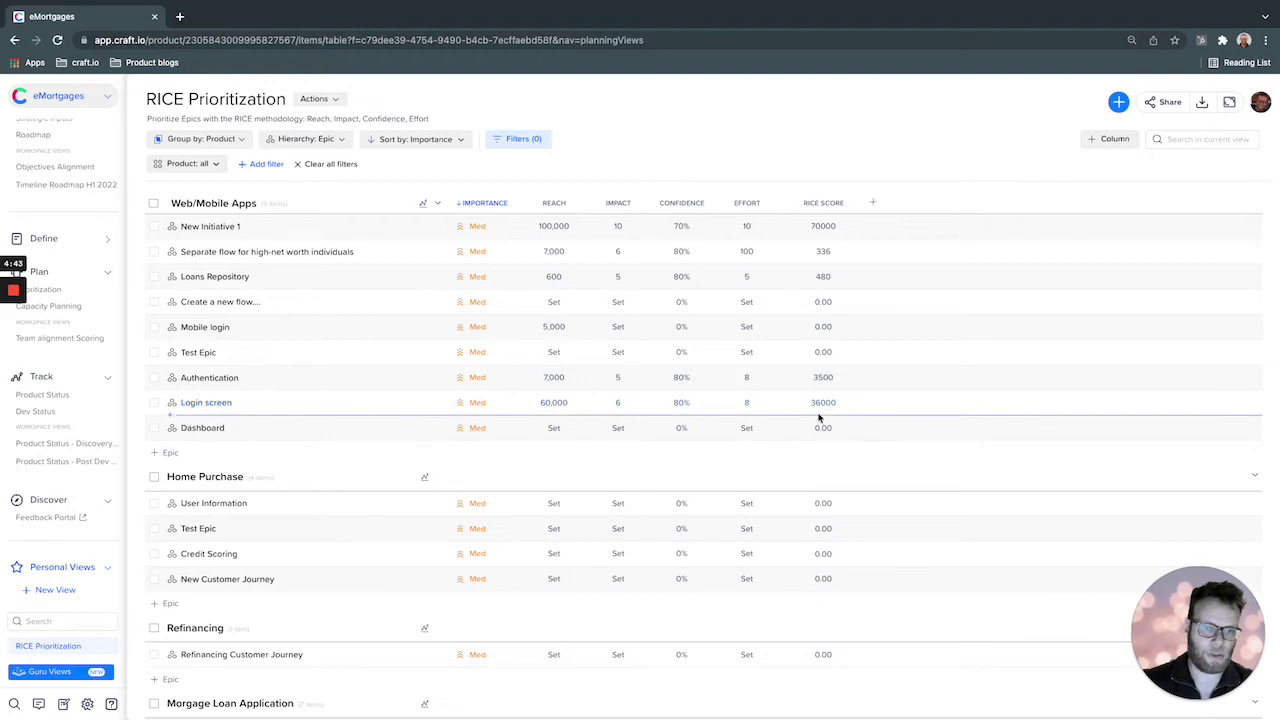
click(829, 203)
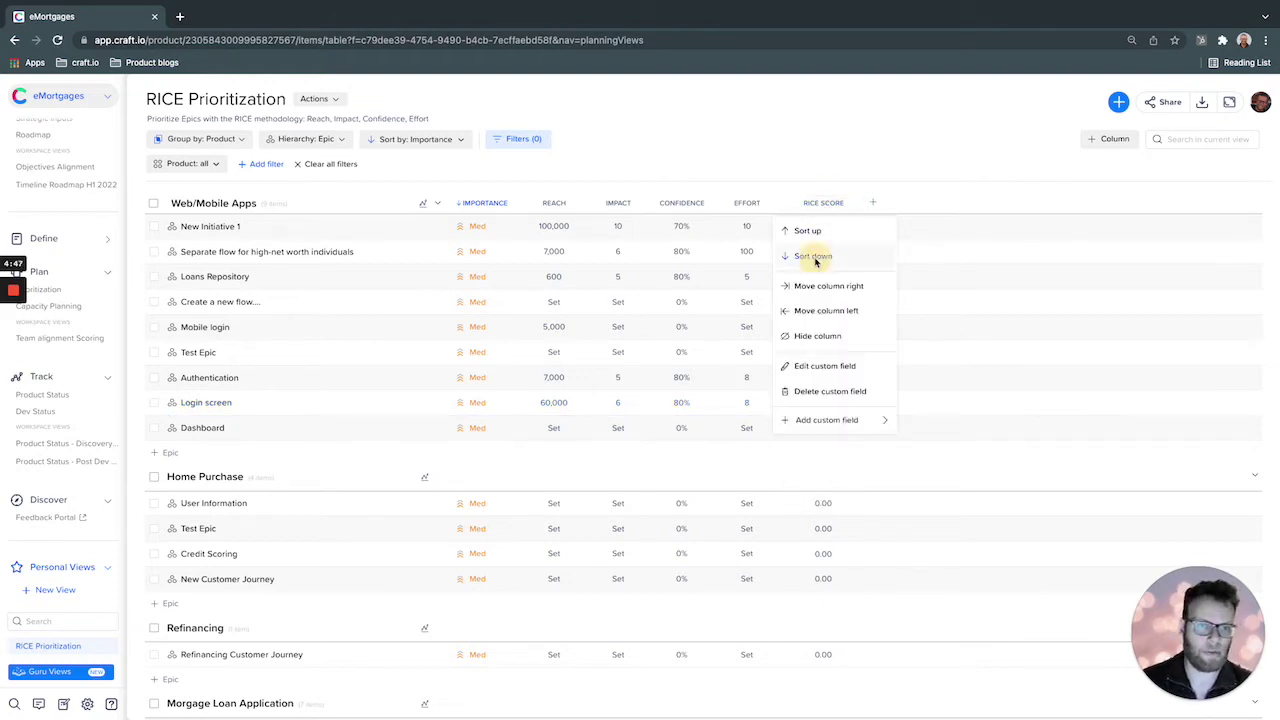
click(813, 256)
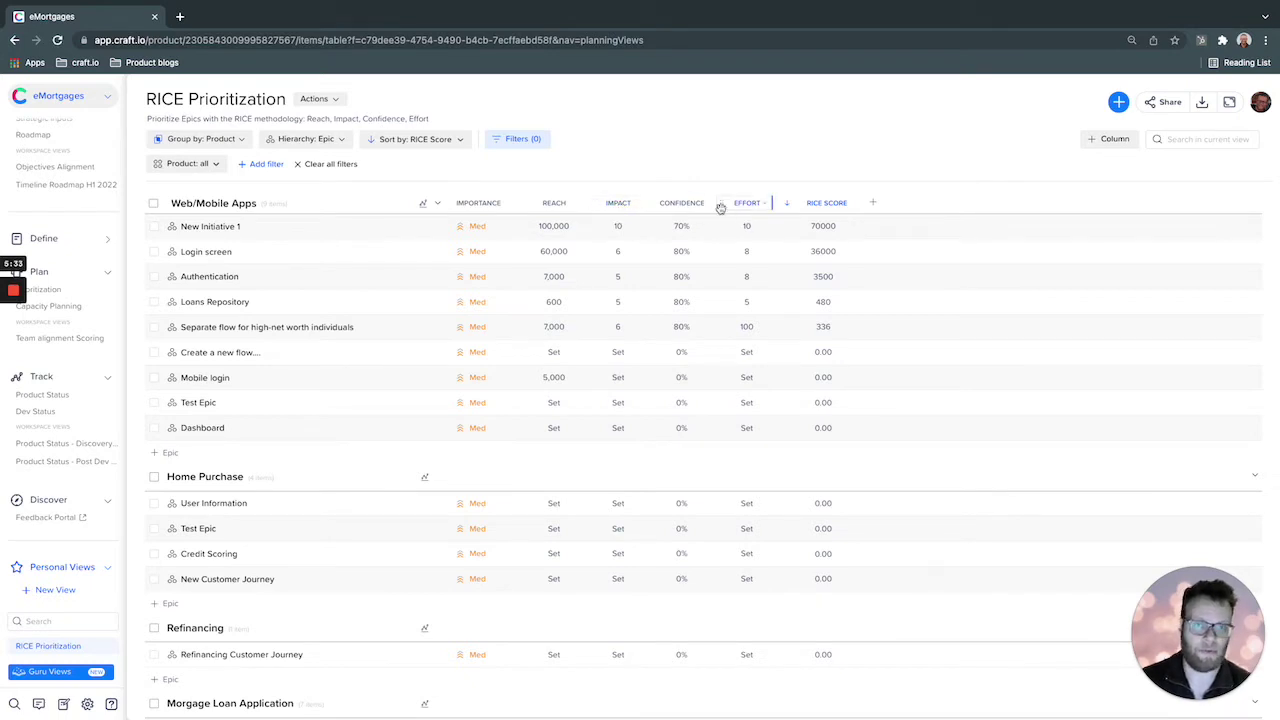
click(618, 228)
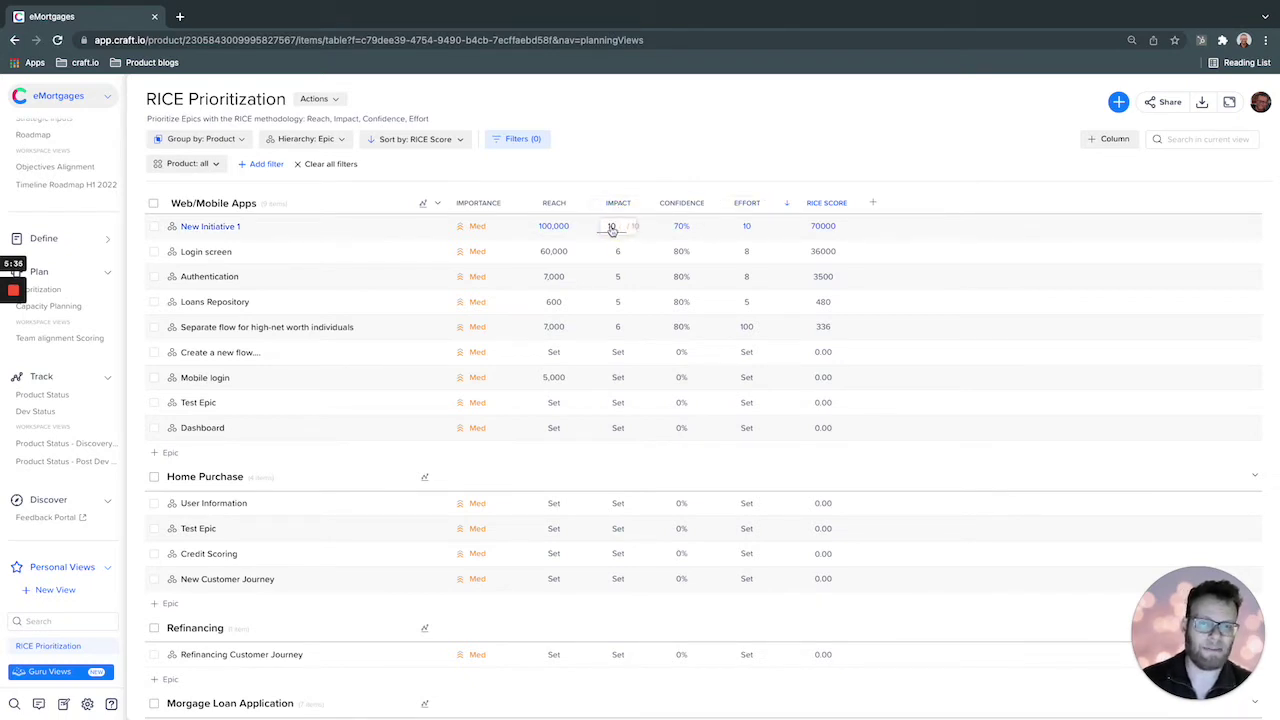
click(681, 179)
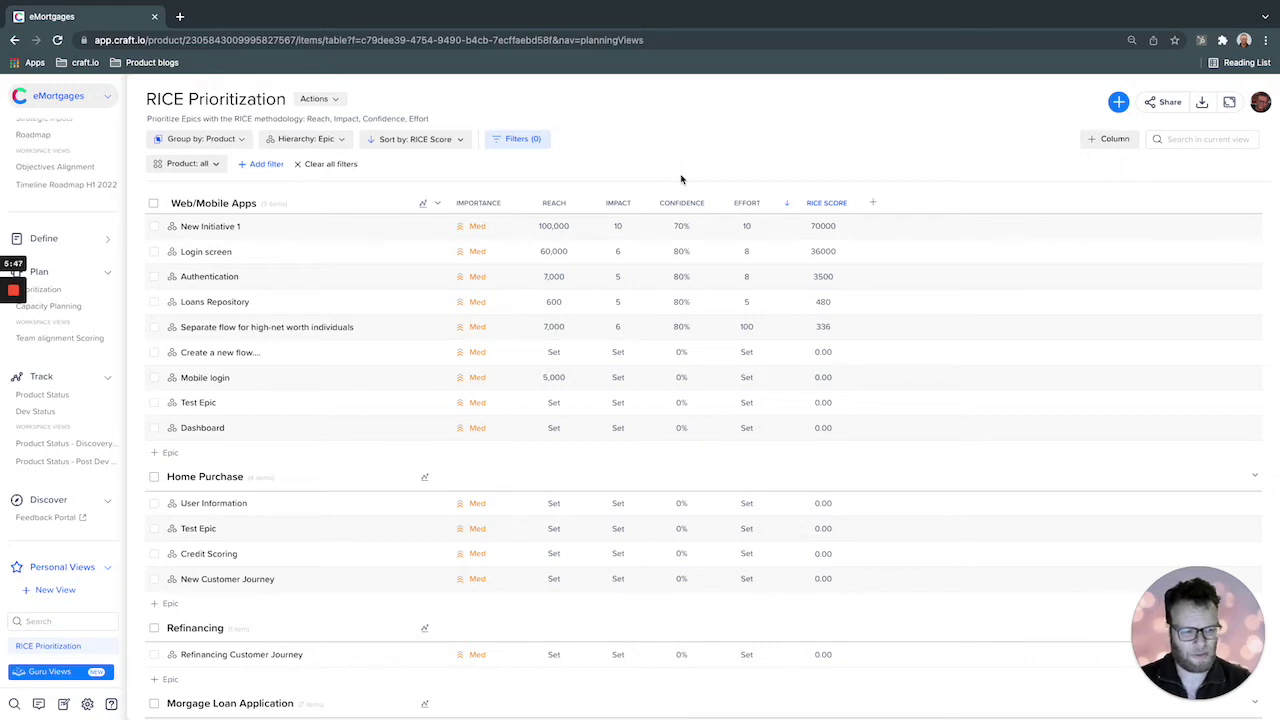
Start a new single-selection custom field and name it "Impact H/M/L"
click(873, 203)
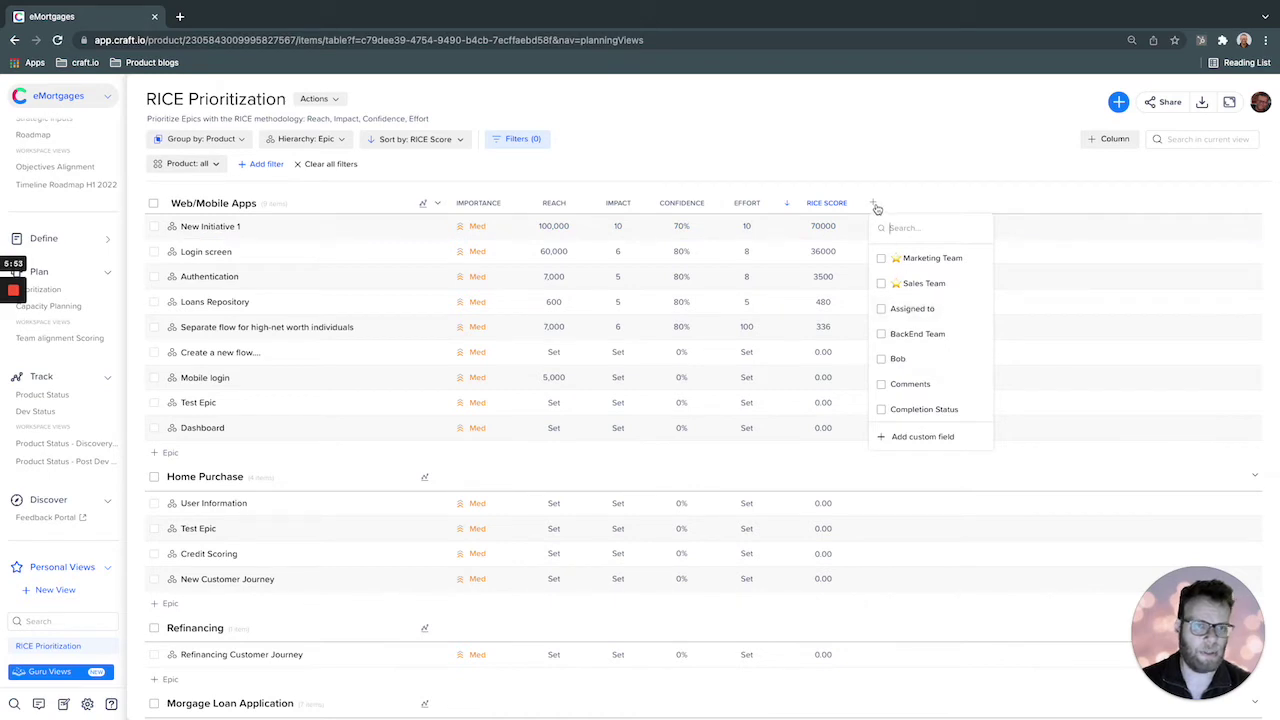
click(920, 437)
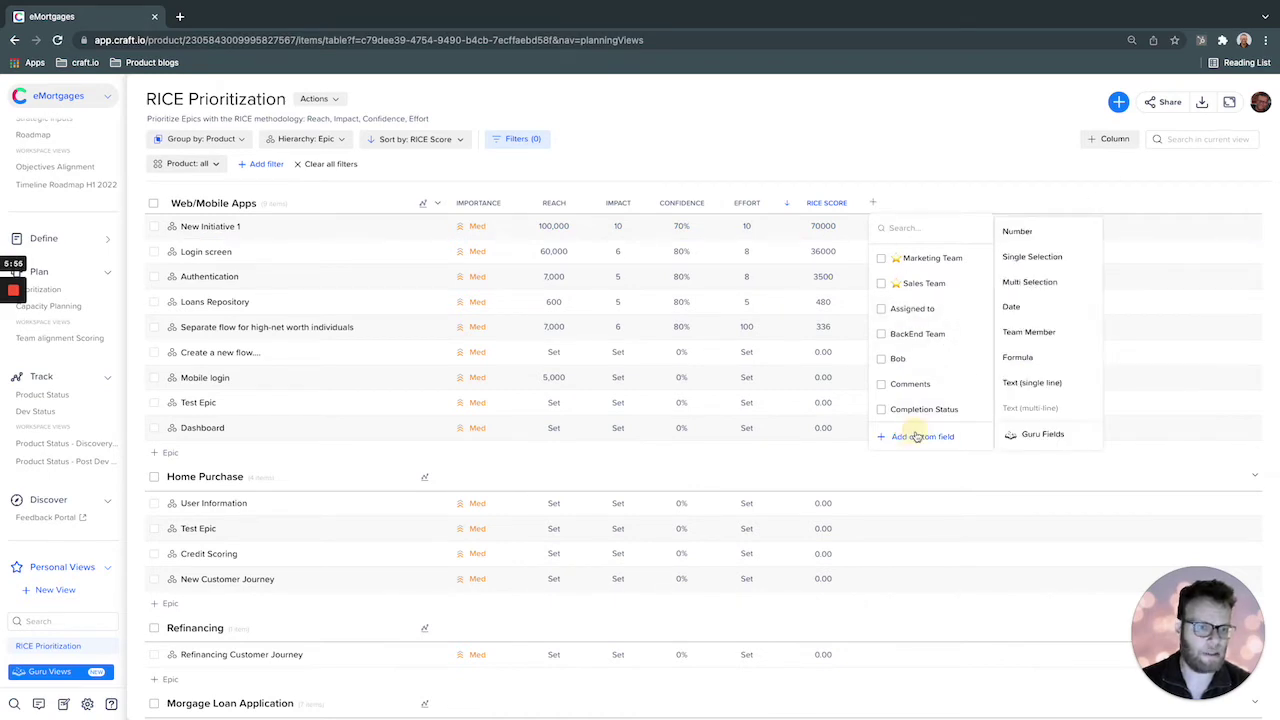
click(1040, 257)
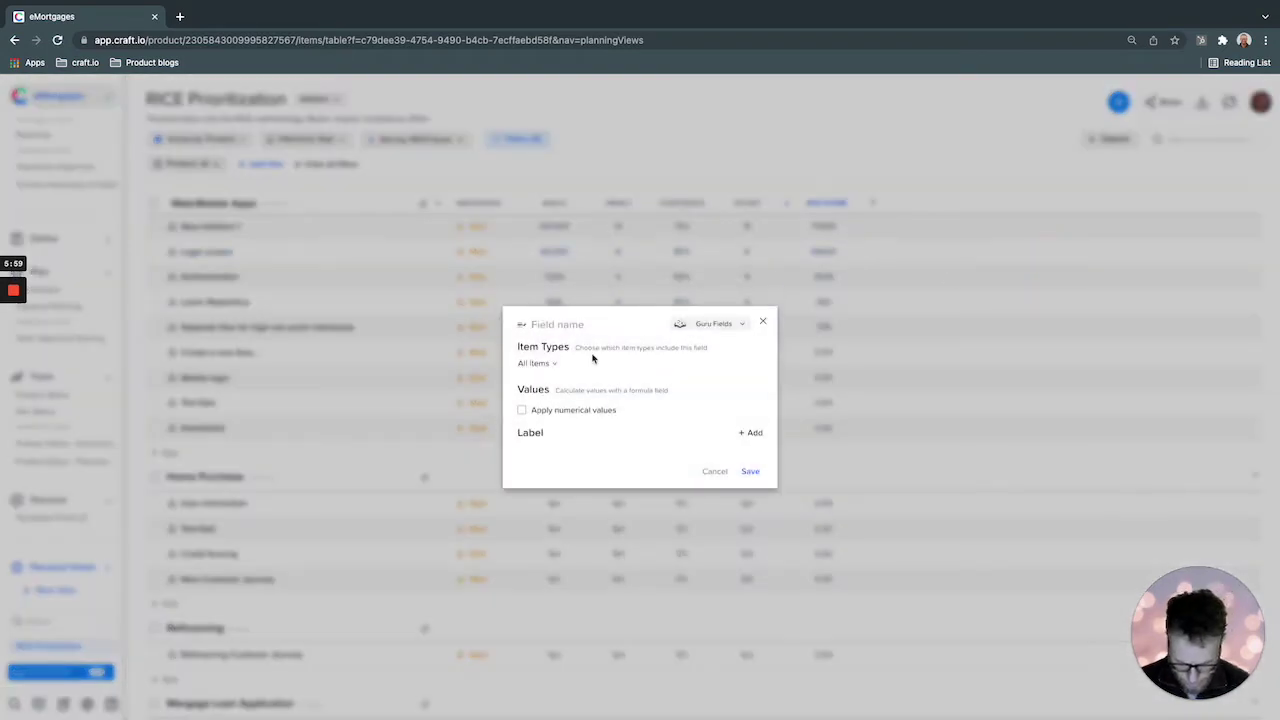
text(Impact H)
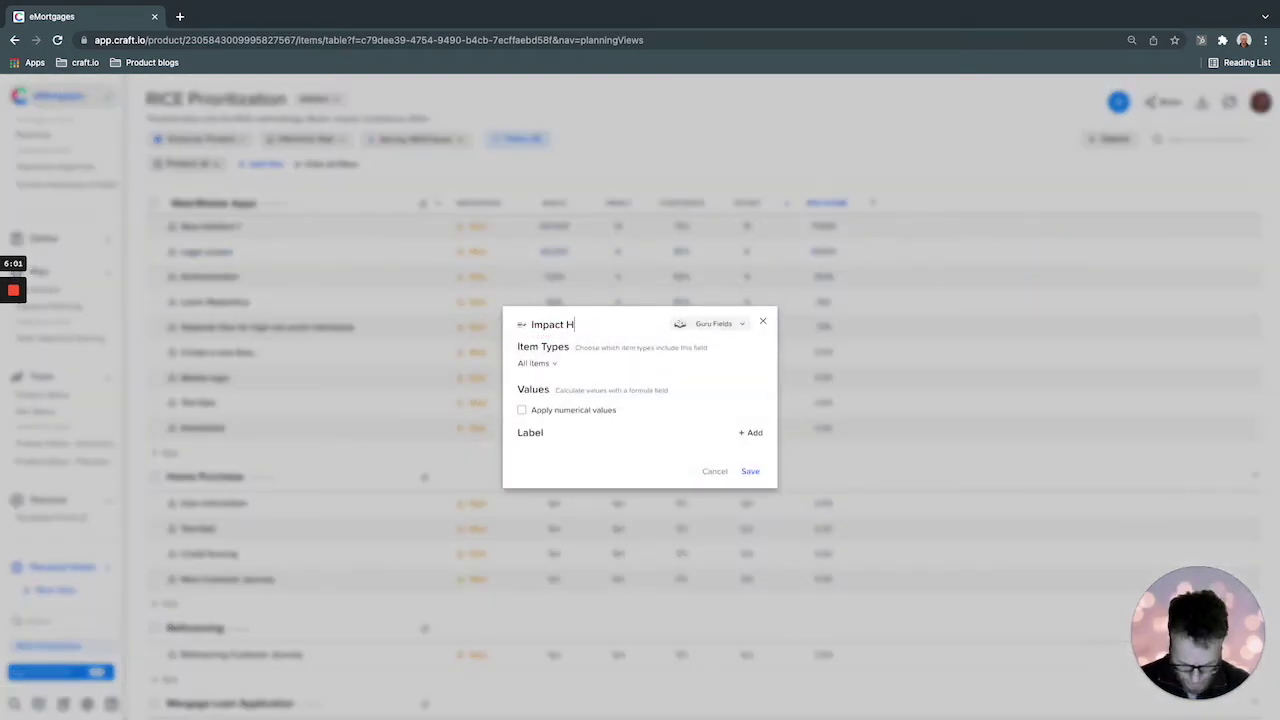
text(/M/L)
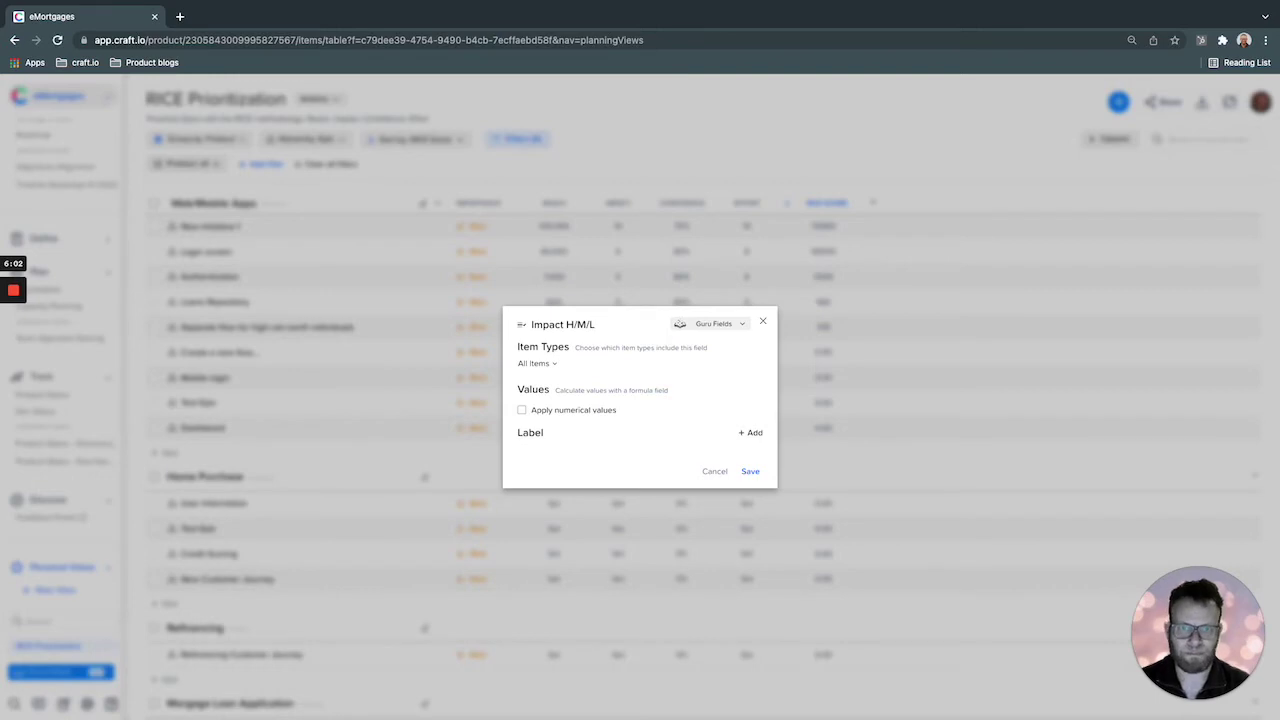
Add the labels H, M and L to the Impact H/M/L field
click(751, 432)
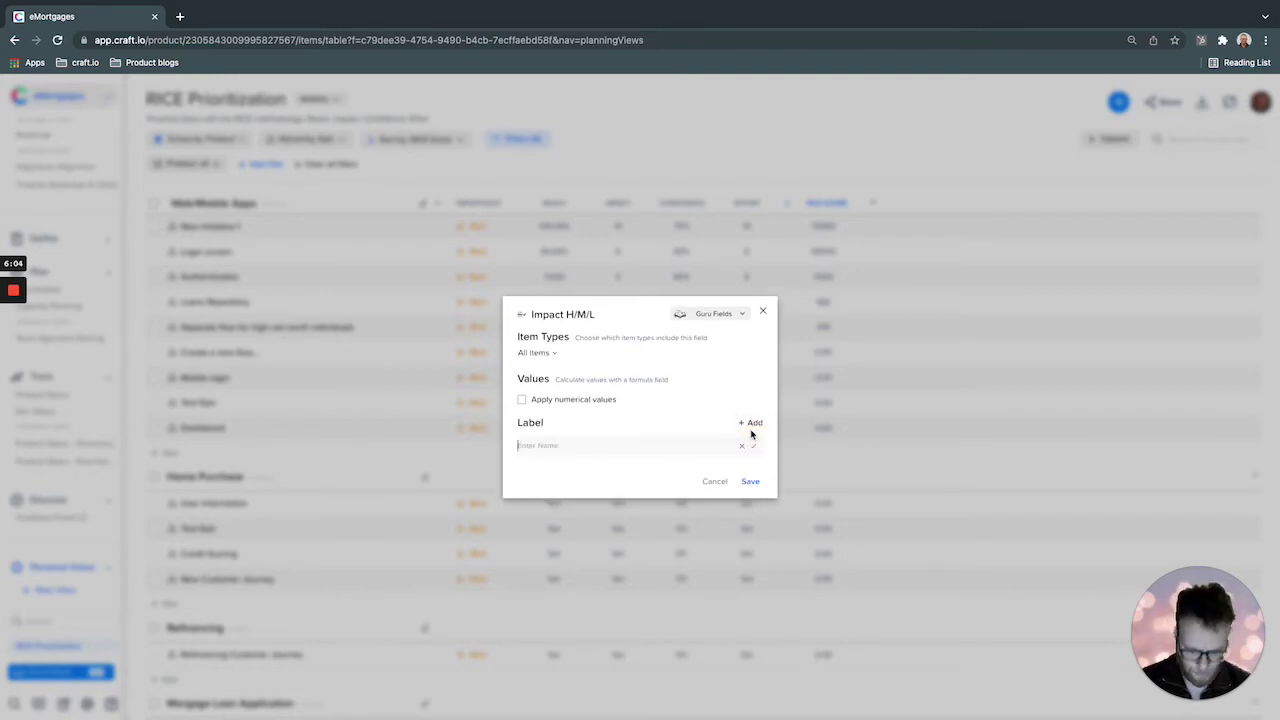
text(H)
click(753, 424)
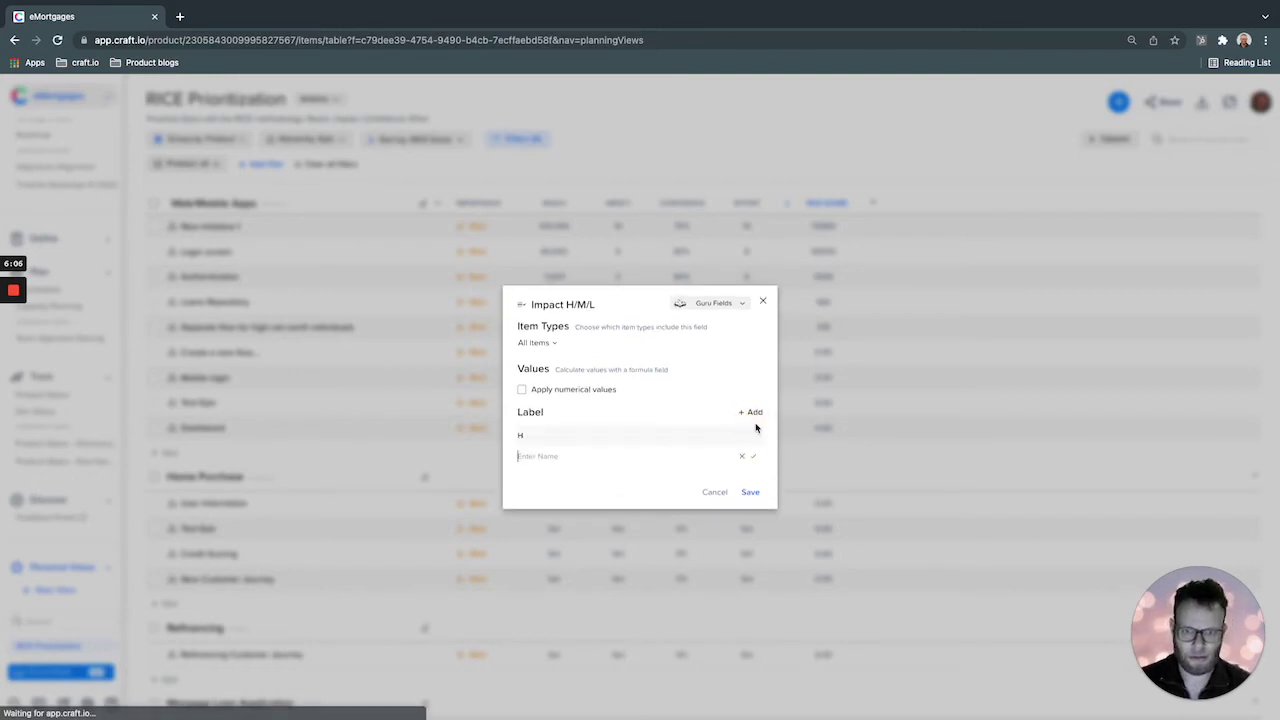
text(M)
click(753, 412)
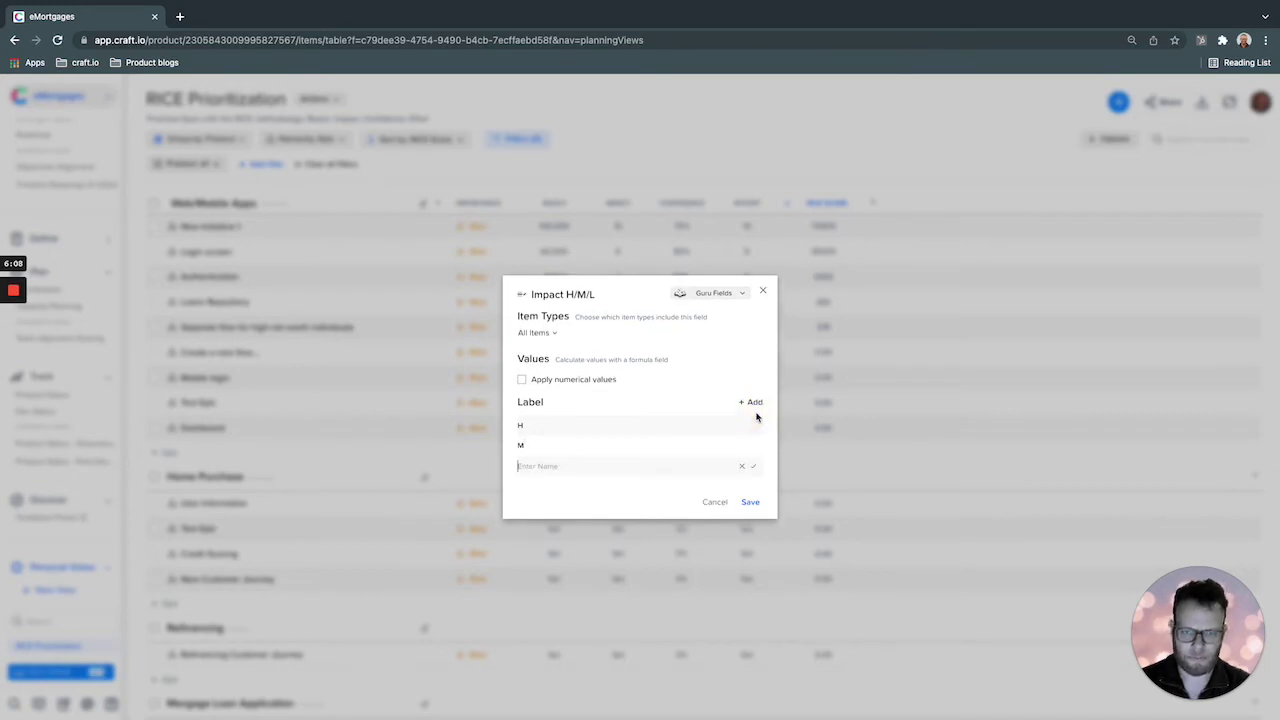
text(L)
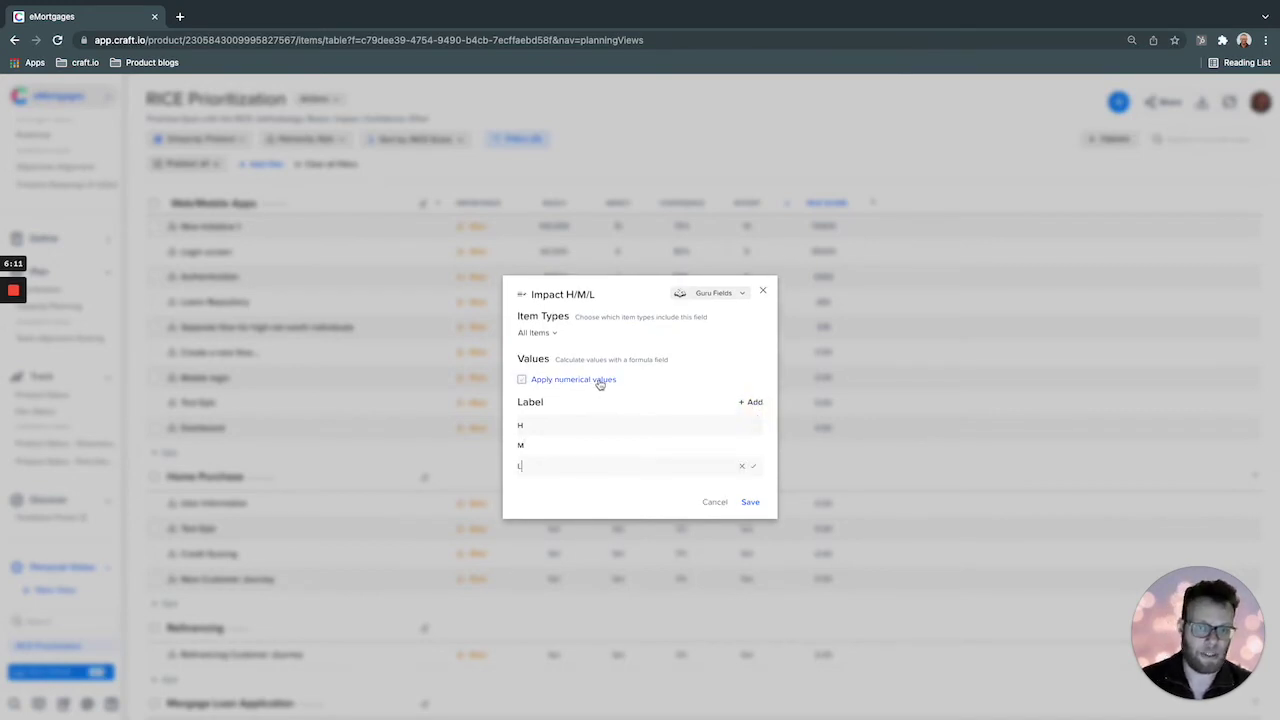
Apply numerical values of 10 for H, 5 for M and 2 for L, and save the custom field
click(521, 379)
click(616, 425)
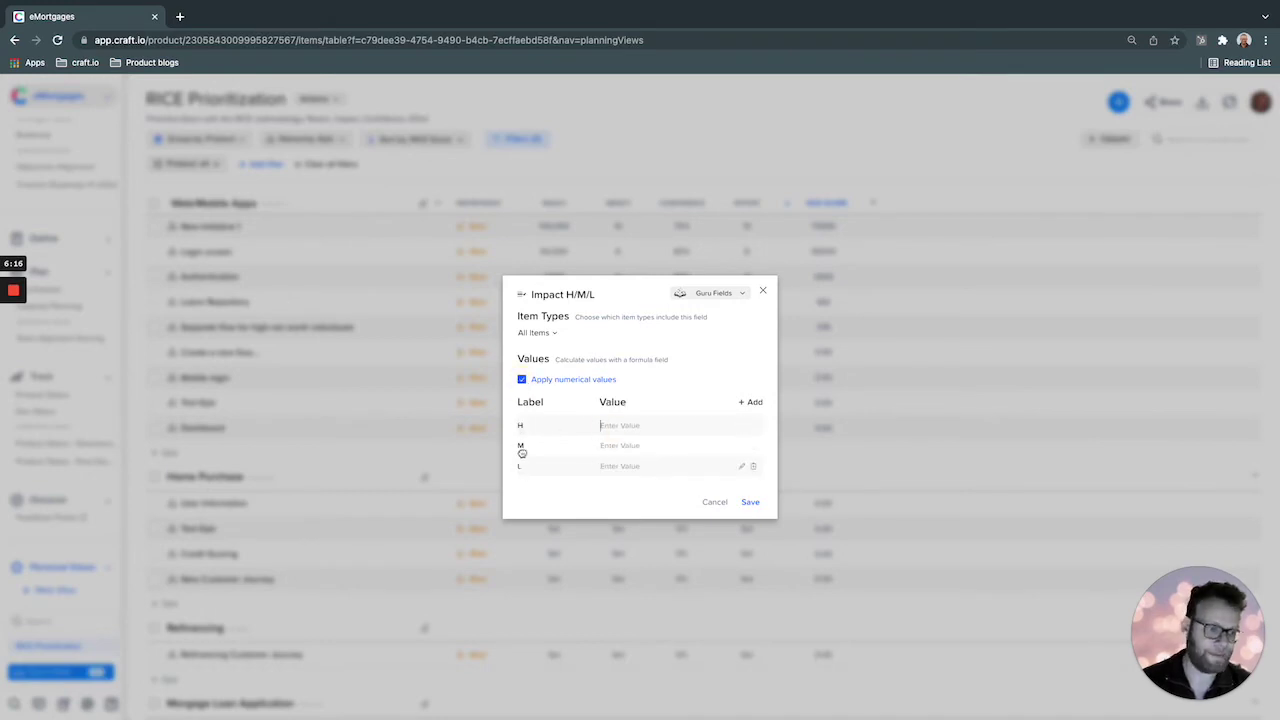
click(609, 425)
text(10)
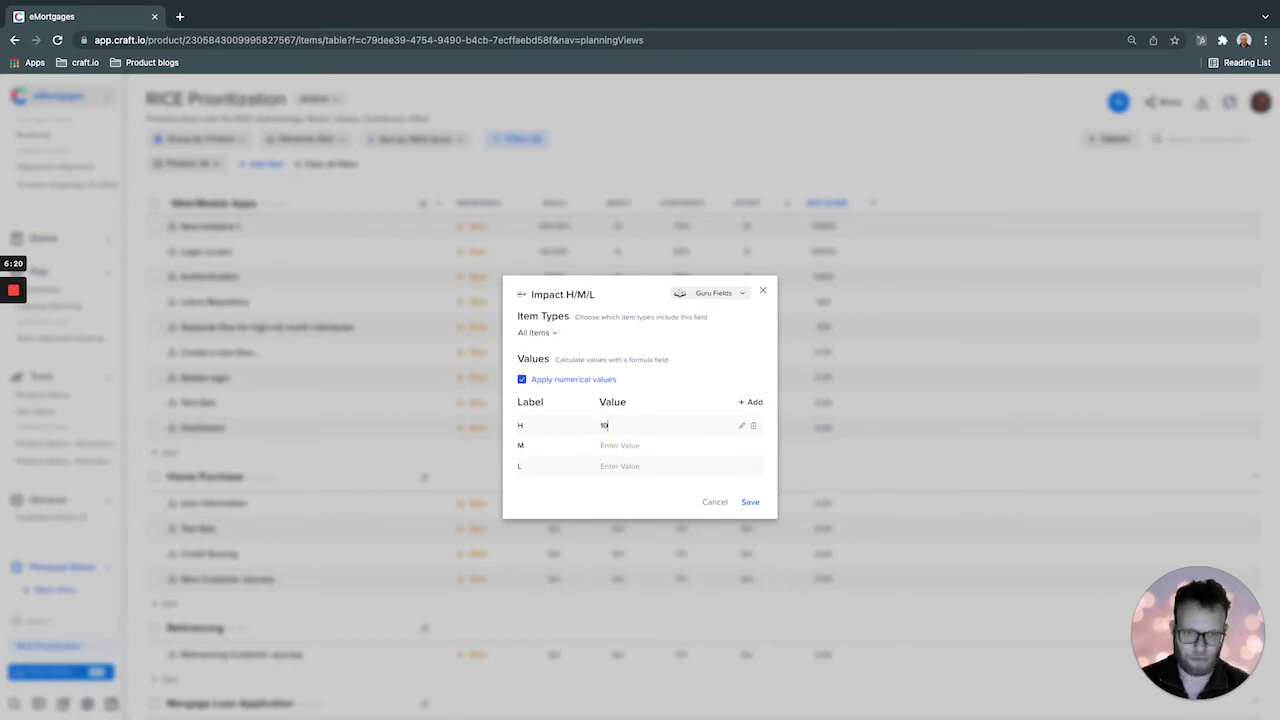
click(610, 445)
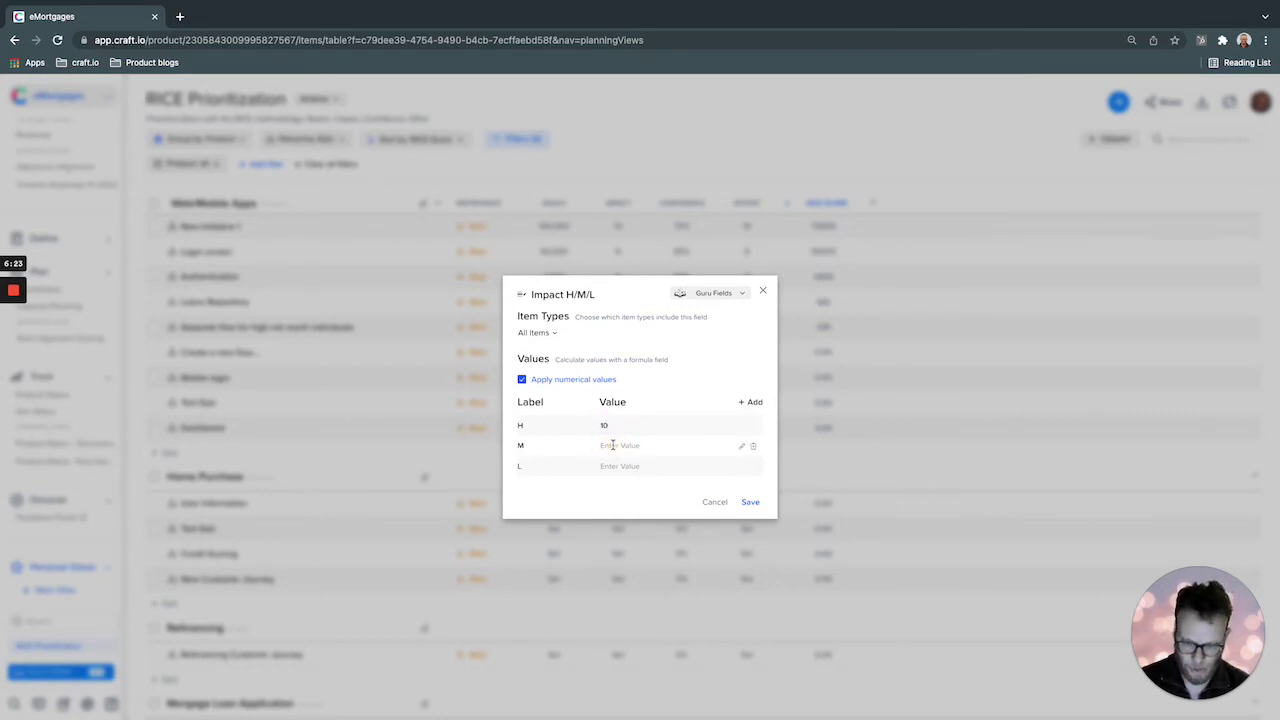
text(5)
click(619, 464)
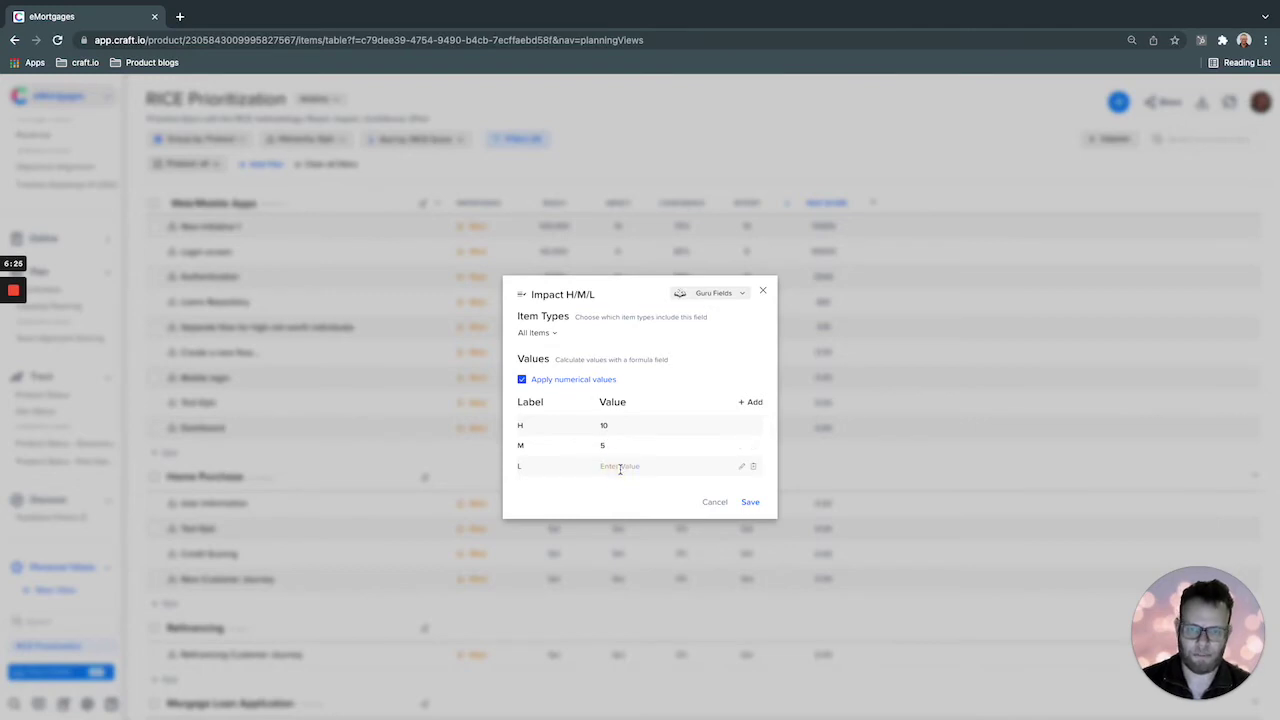
text(2)
click(751, 501)
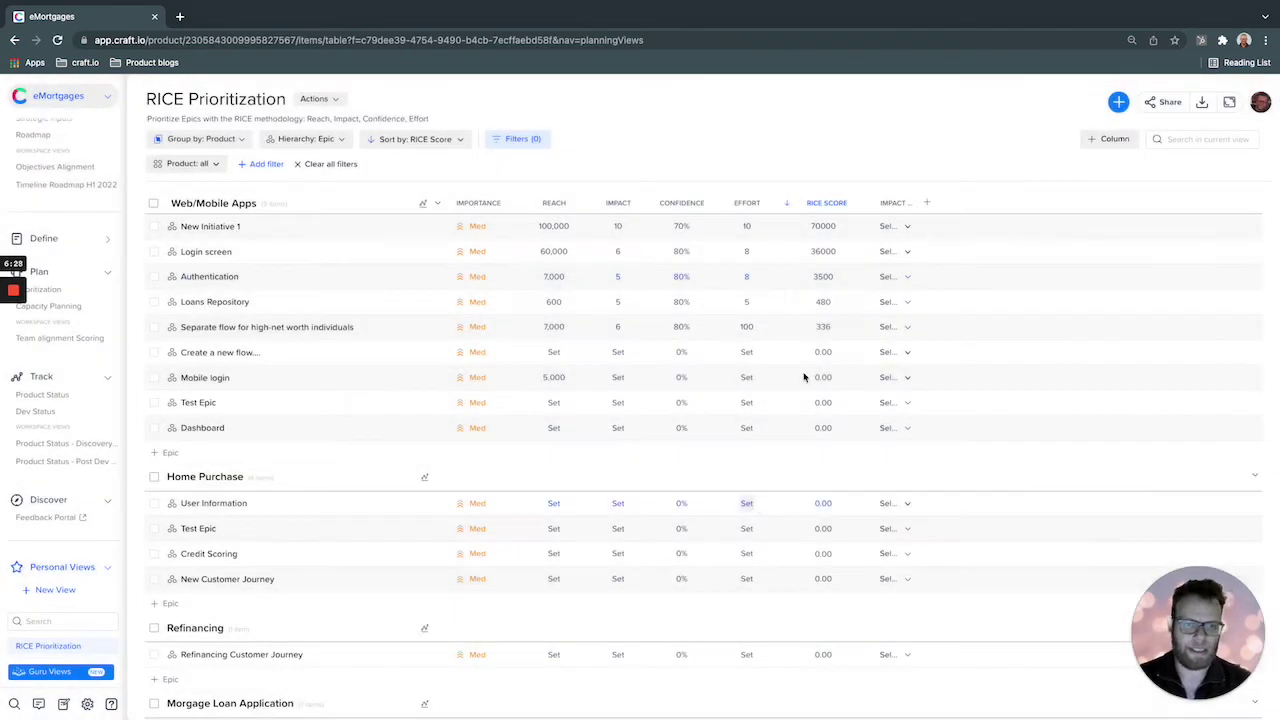
Widen the Impact H/M/L column to fit its full heading and look over the options available for New Initiative 1
click(921, 201)
click(924, 198)
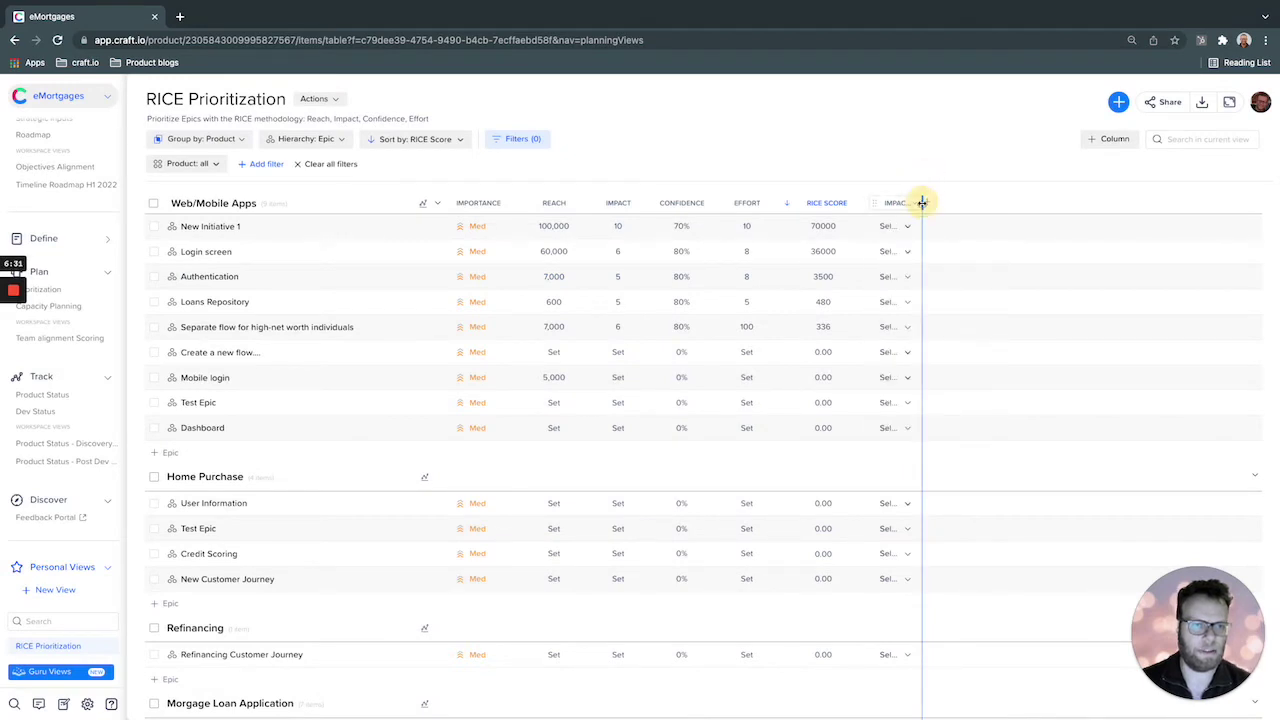
drag(926, 200, 954, 200)
click(909, 227)
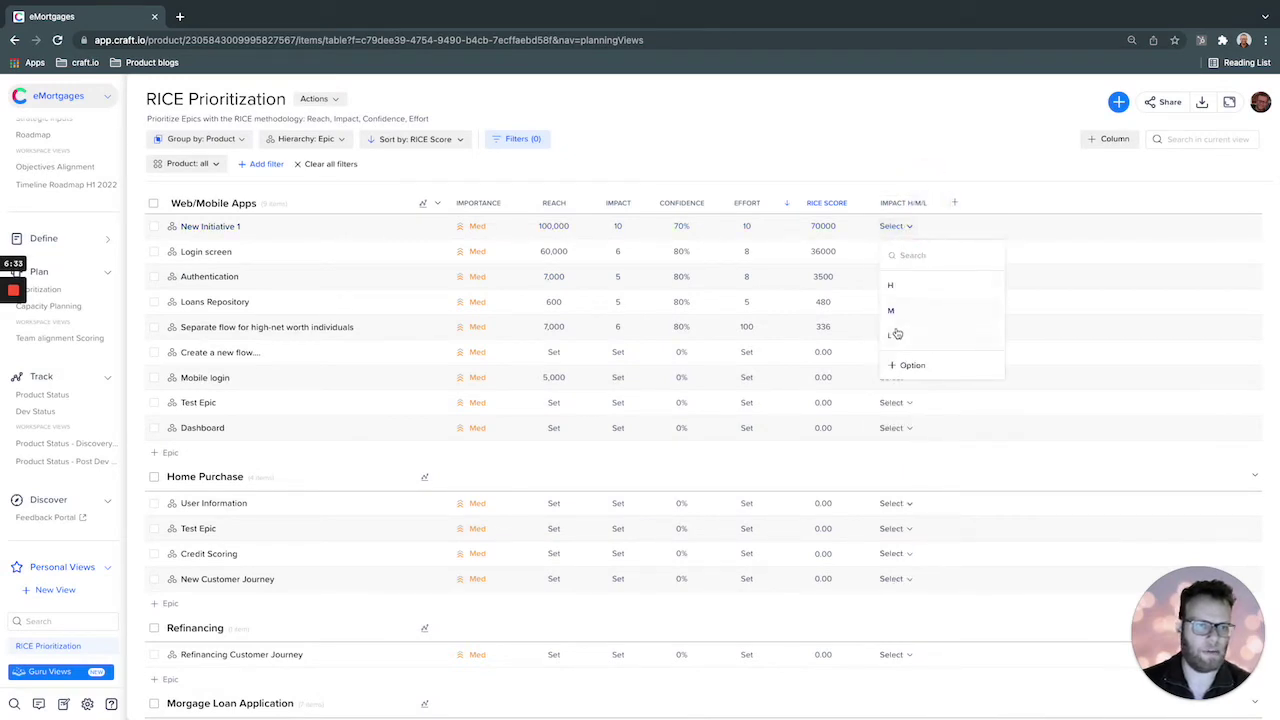
click(850, 160)
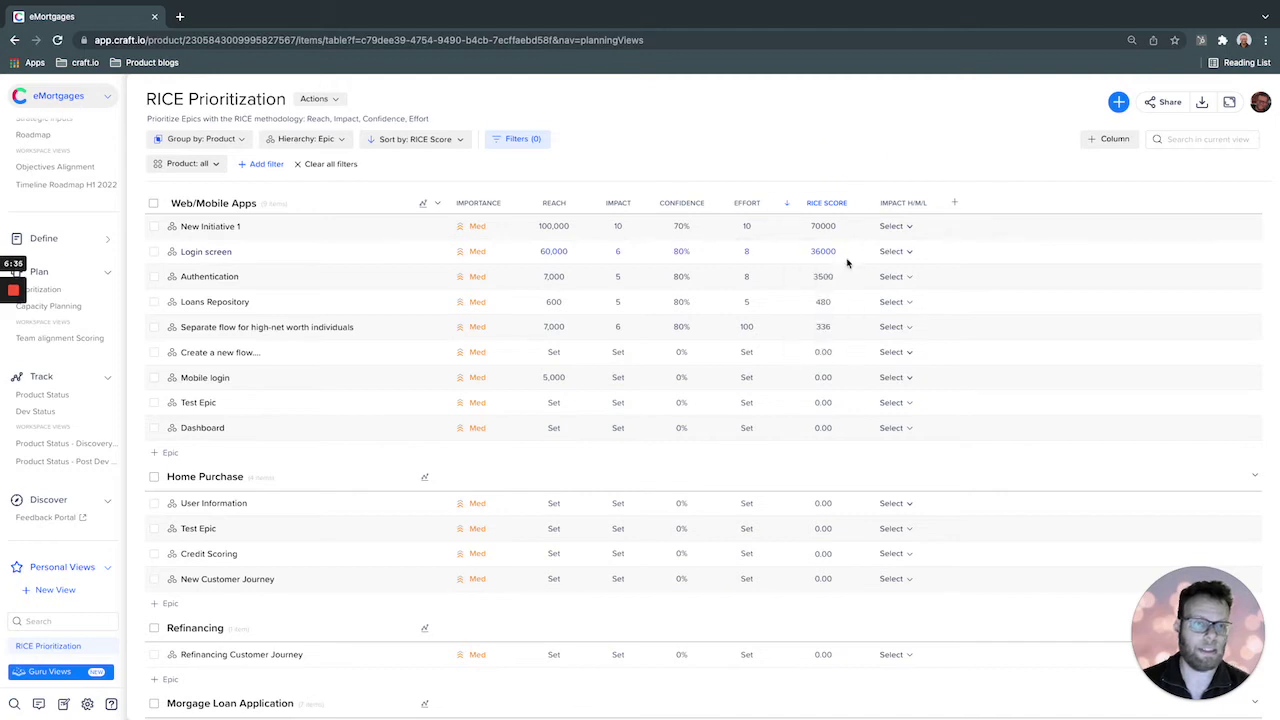
Edit the RICE Score formula to use Impact H/M/L in place of Impact, and save it
click(829, 206)
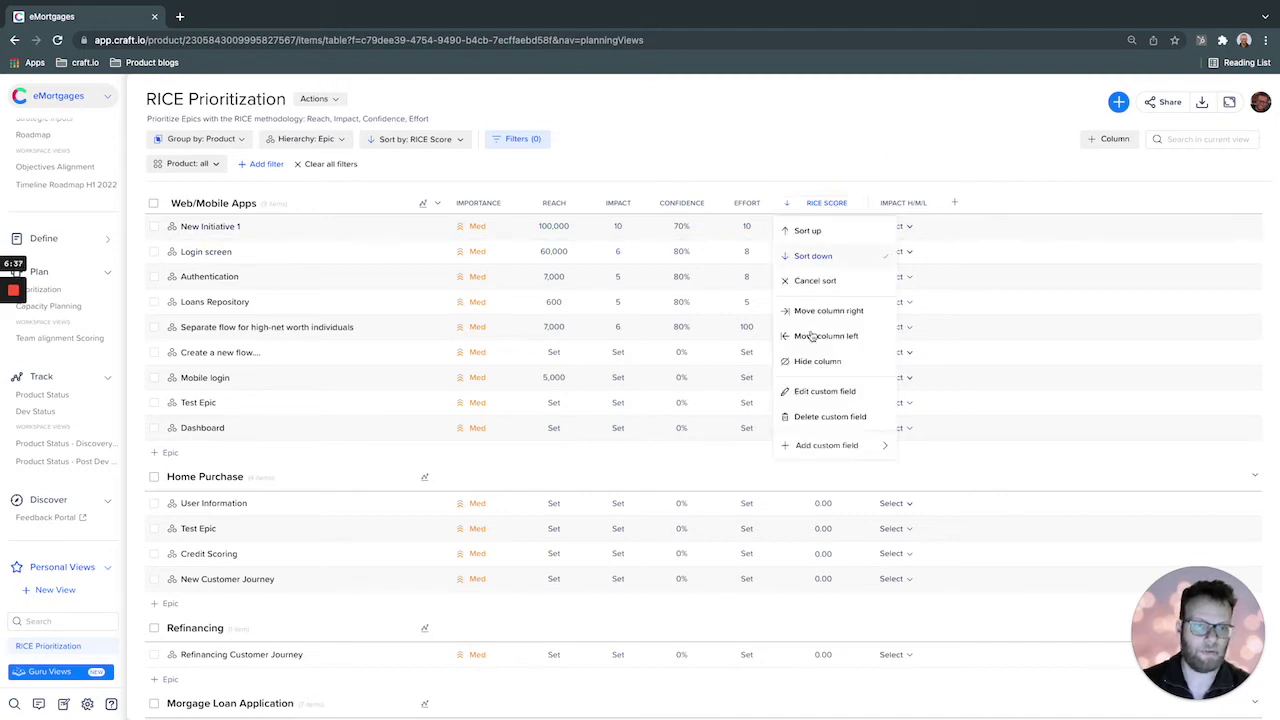
click(824, 392)
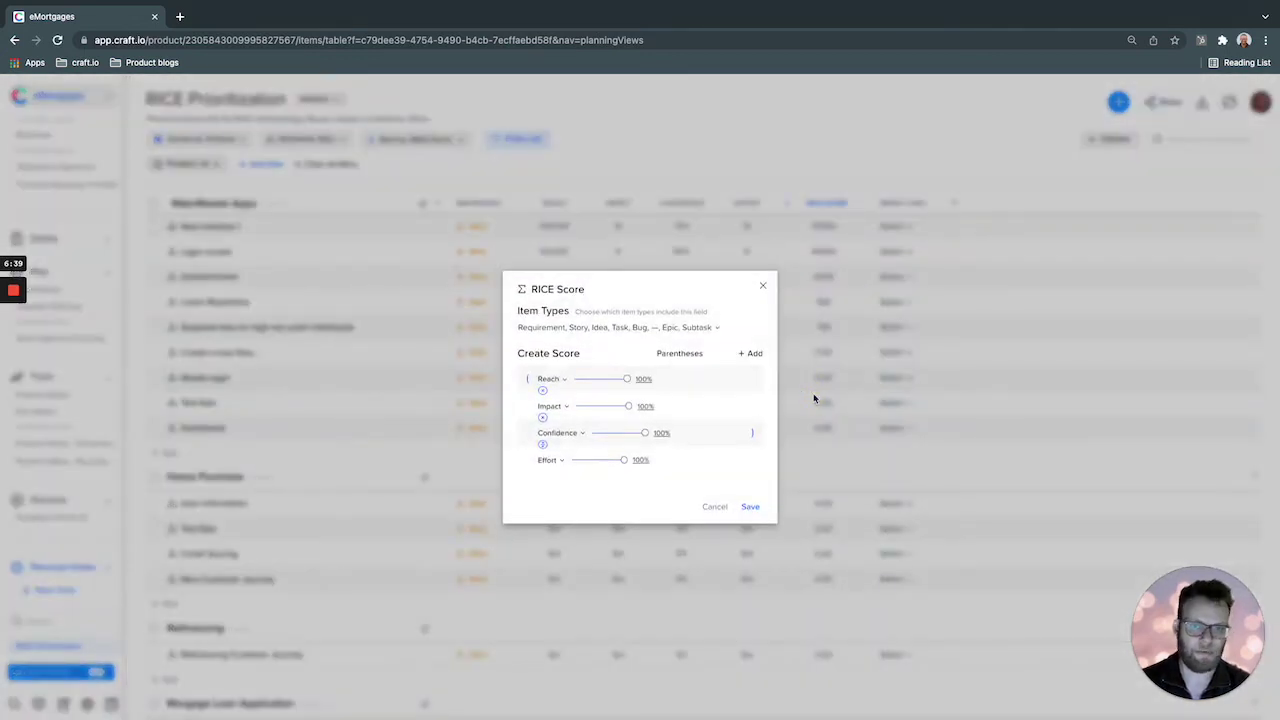
click(550, 407)
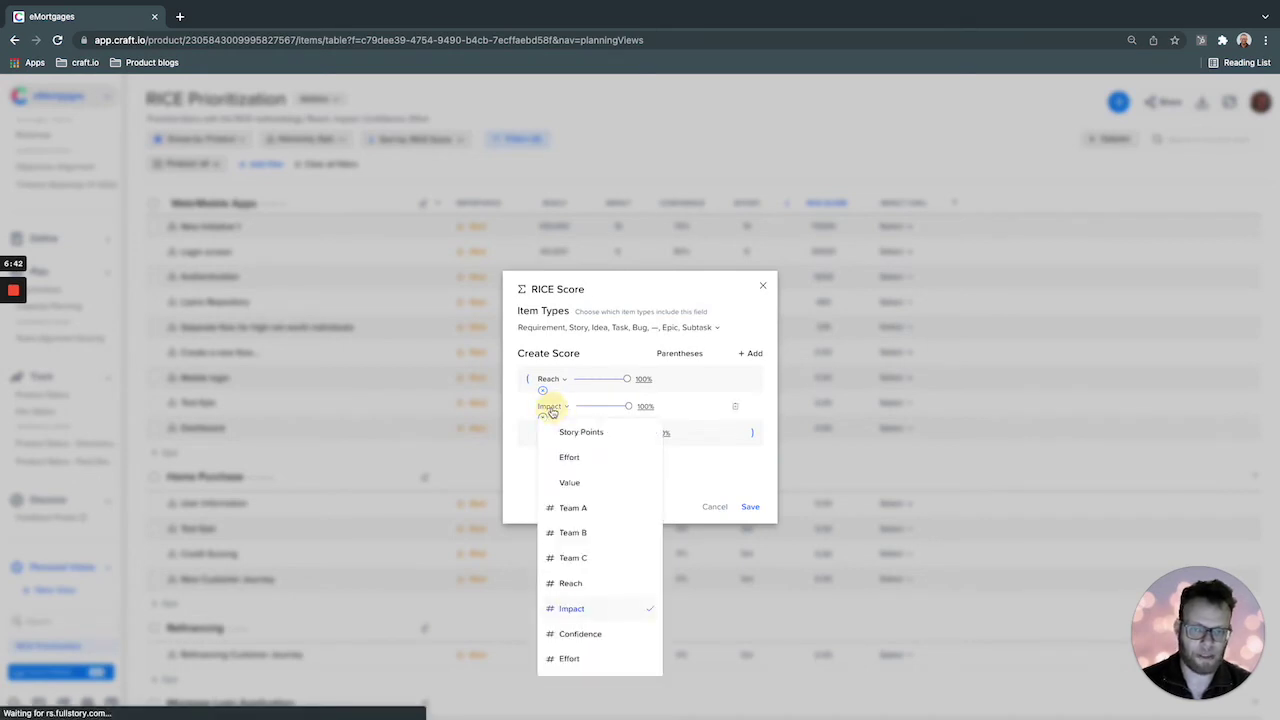
scroll(585, 652, down, 5)
click(575, 664)
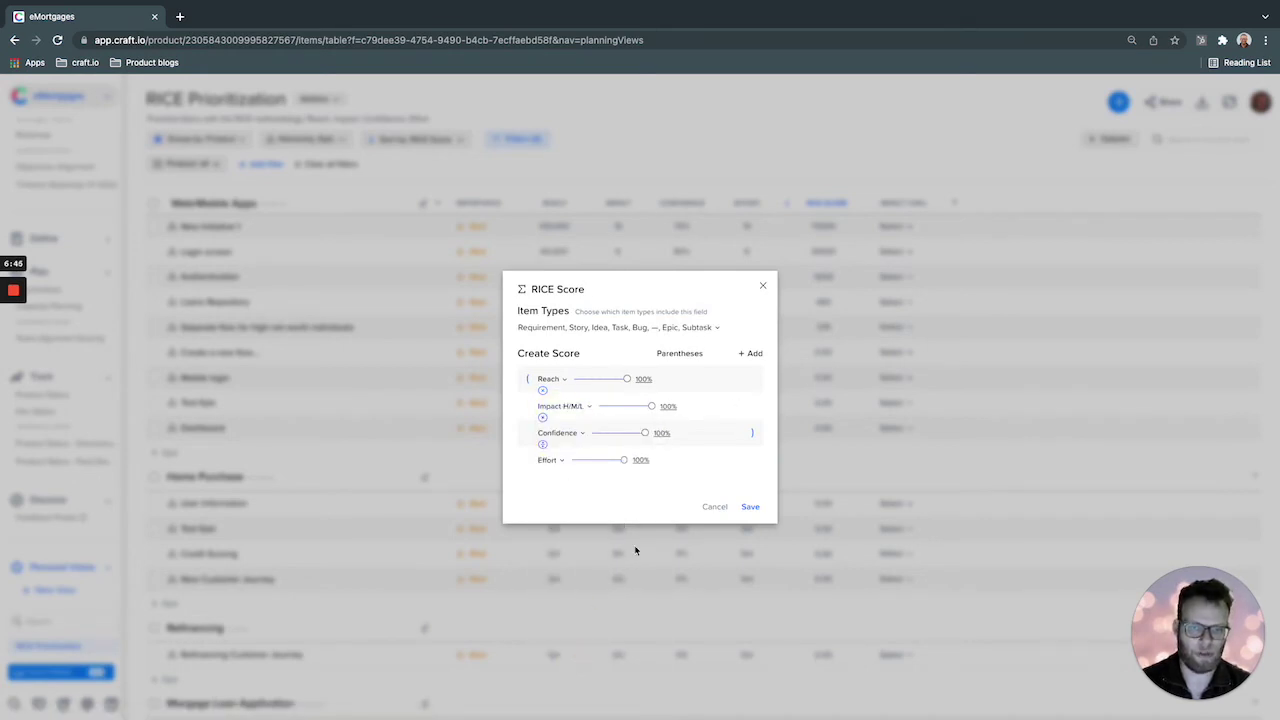
click(750, 506)
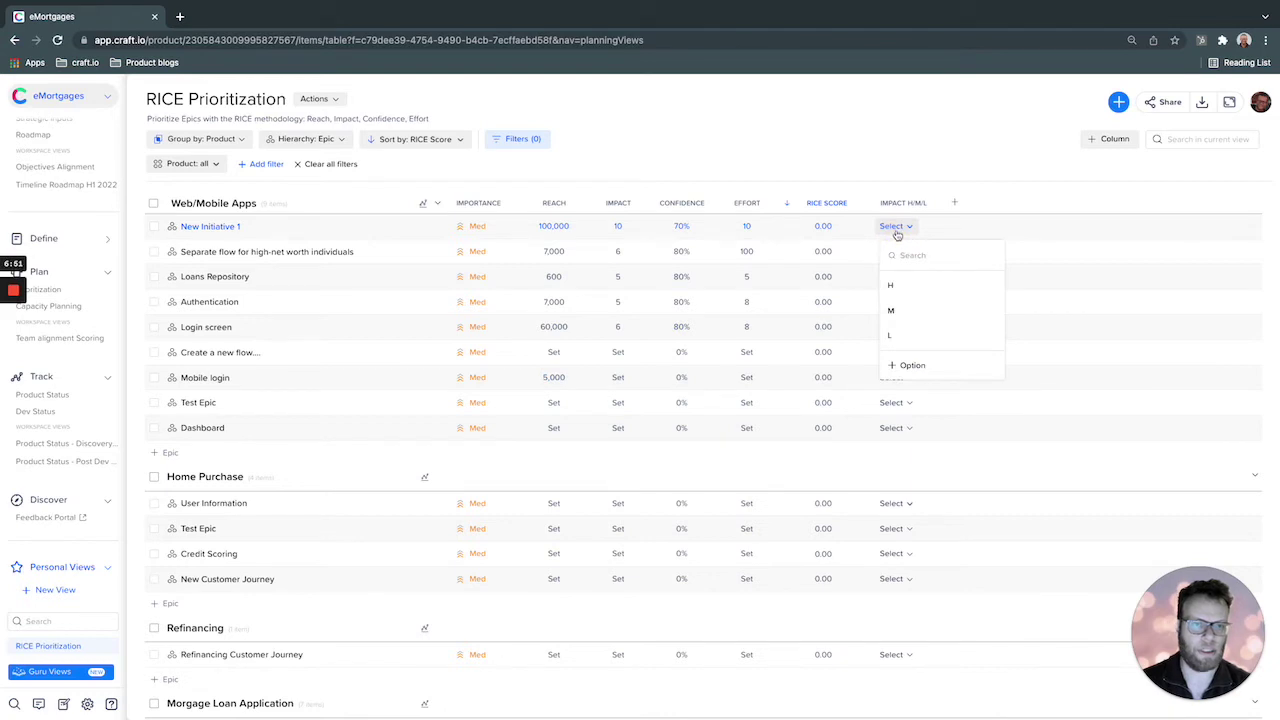
Set New Initiative 1's Impact H/M/L to H to check its RICE score, and change the rating to M
mouse_move(829, 222)
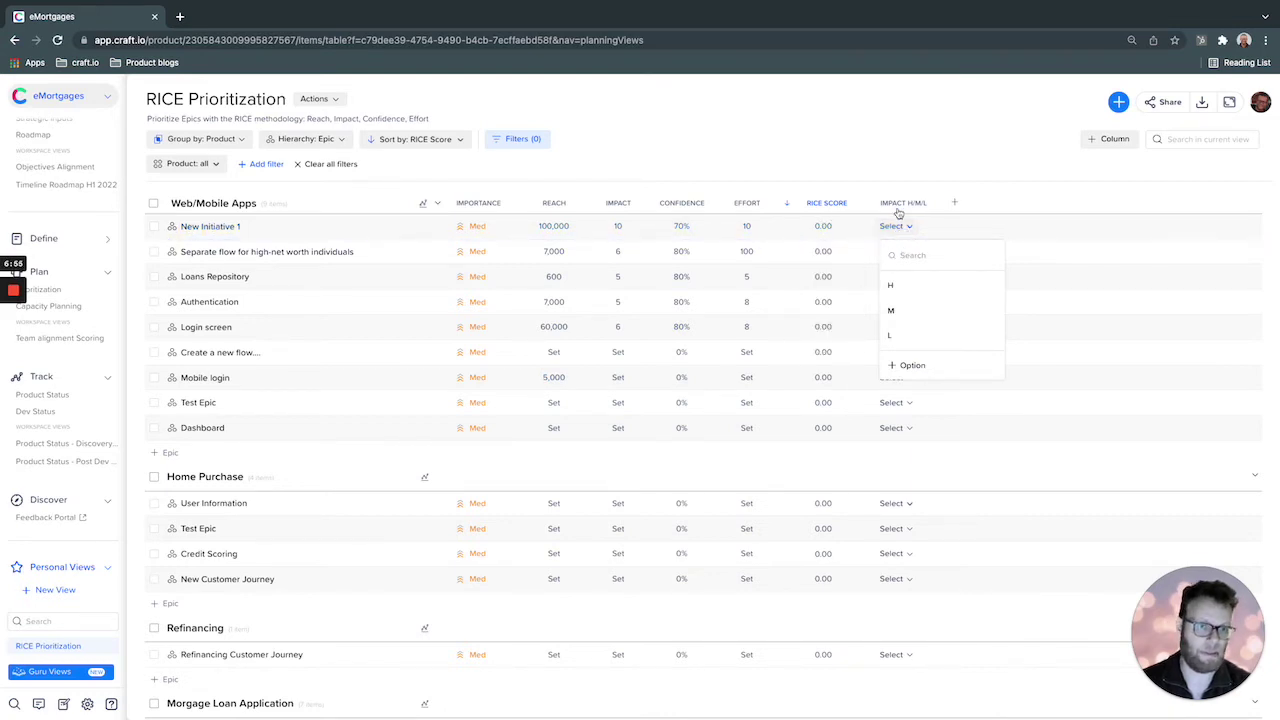
click(892, 287)
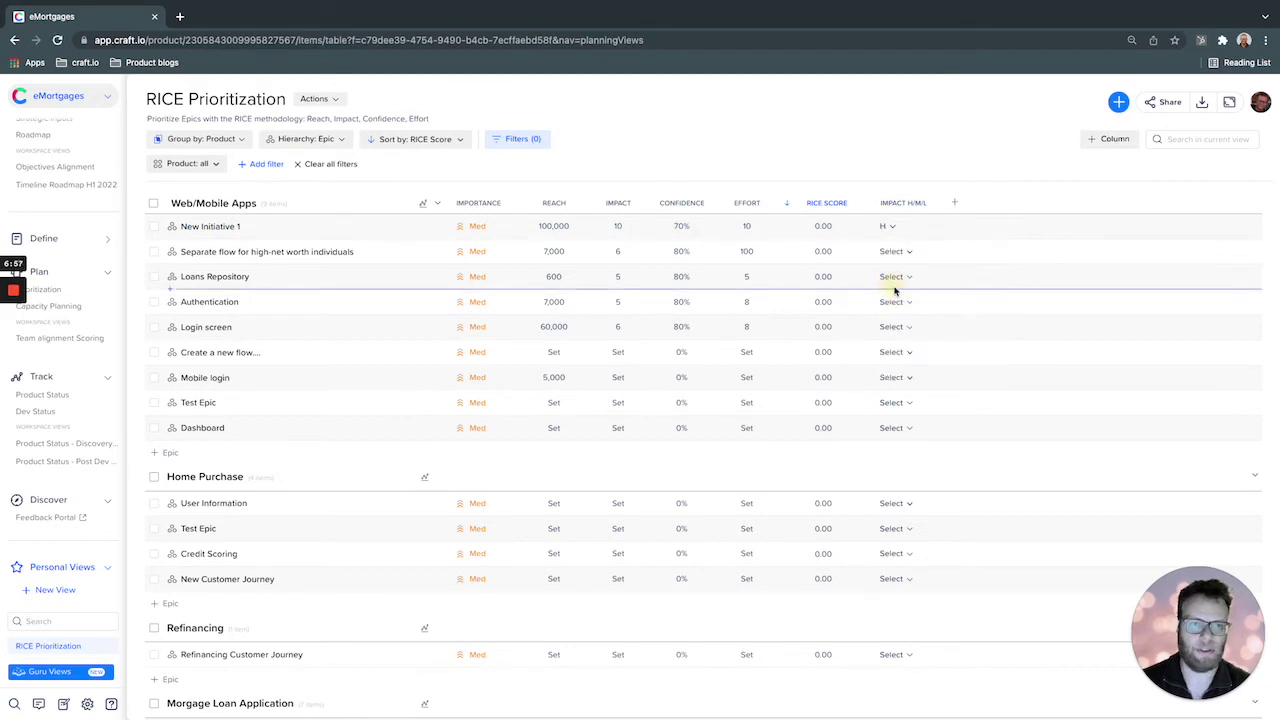
mouse_move(823, 229)
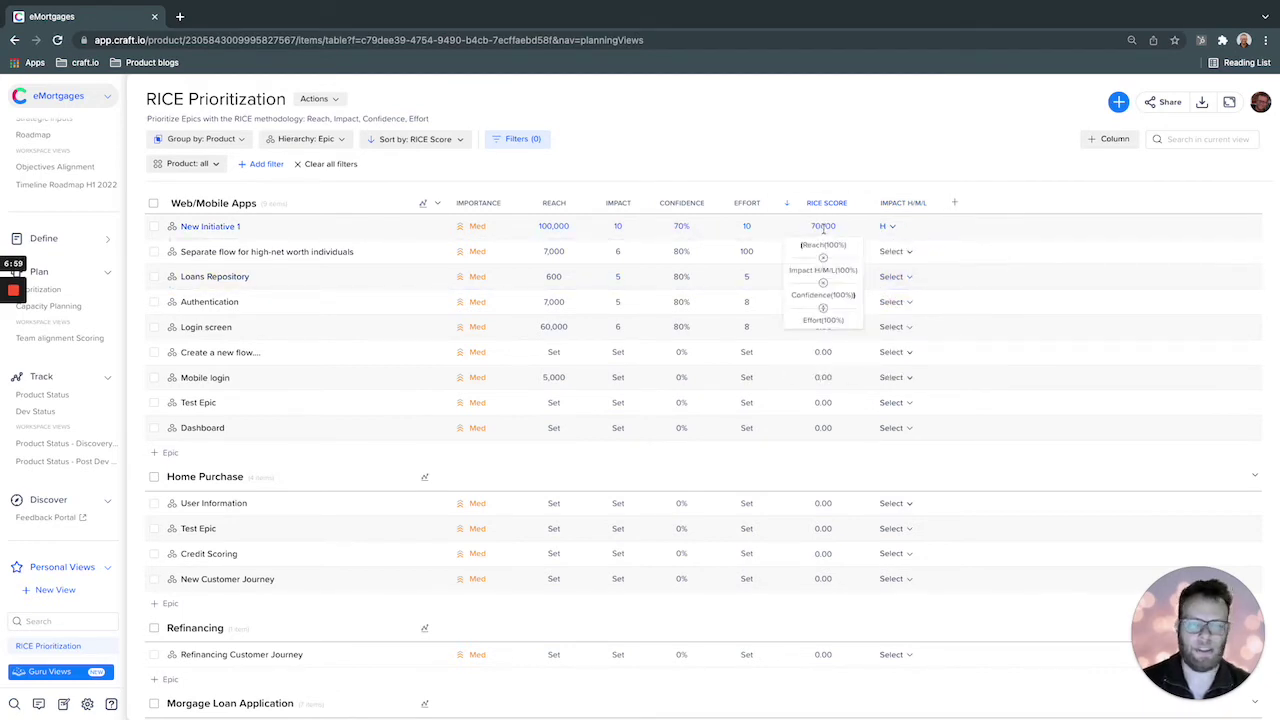
click(887, 226)
click(893, 309)
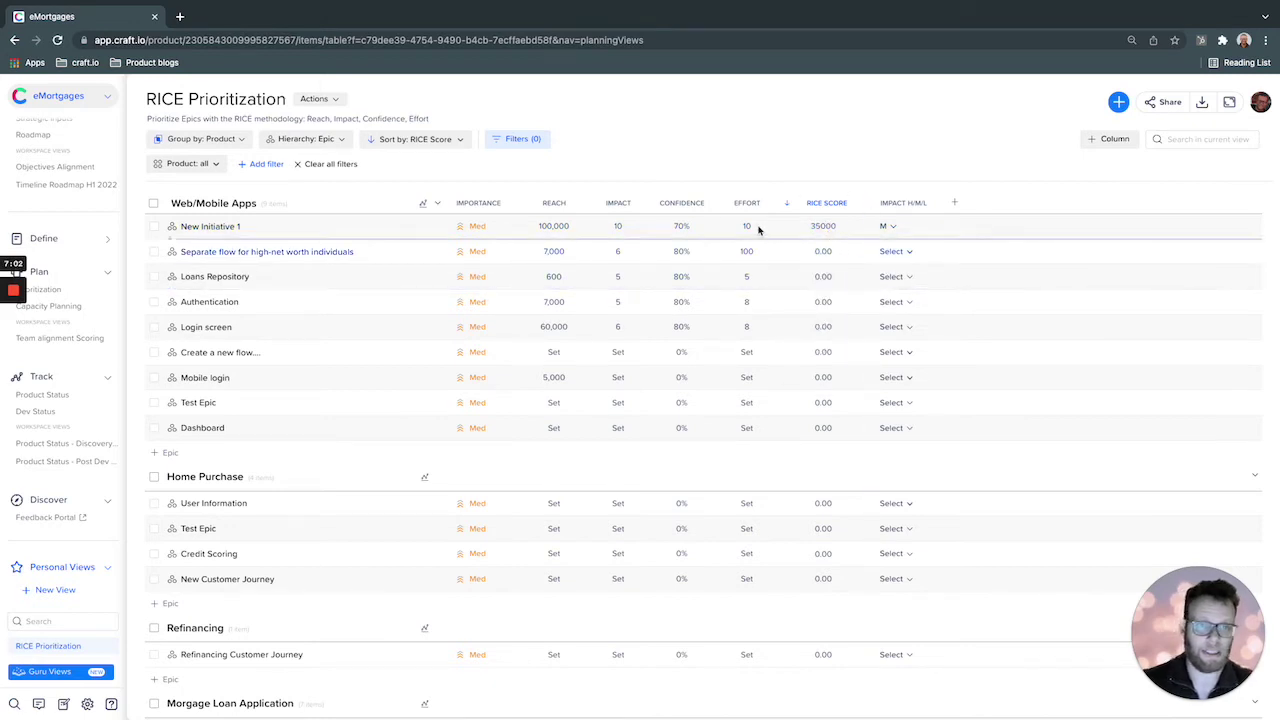
Hide the numeric Impact column and move the Impact H/M/L column between Reach and Confidence
click(613, 204)
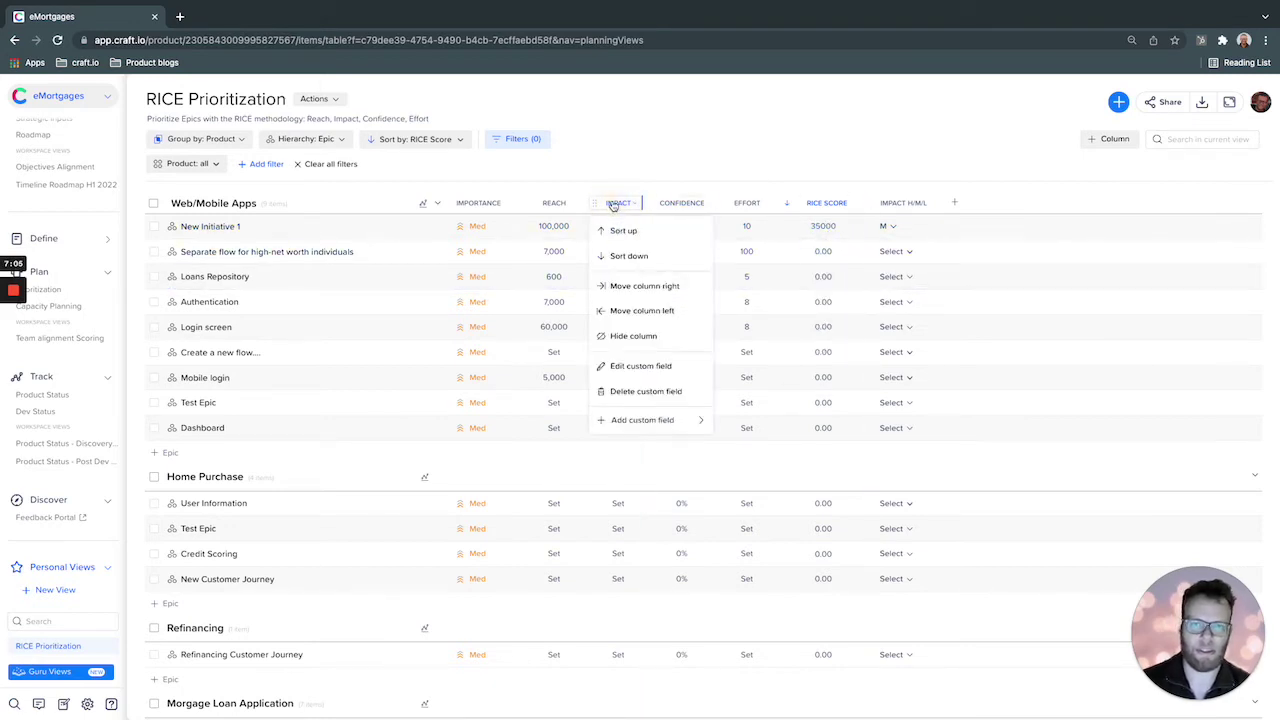
click(629, 337)
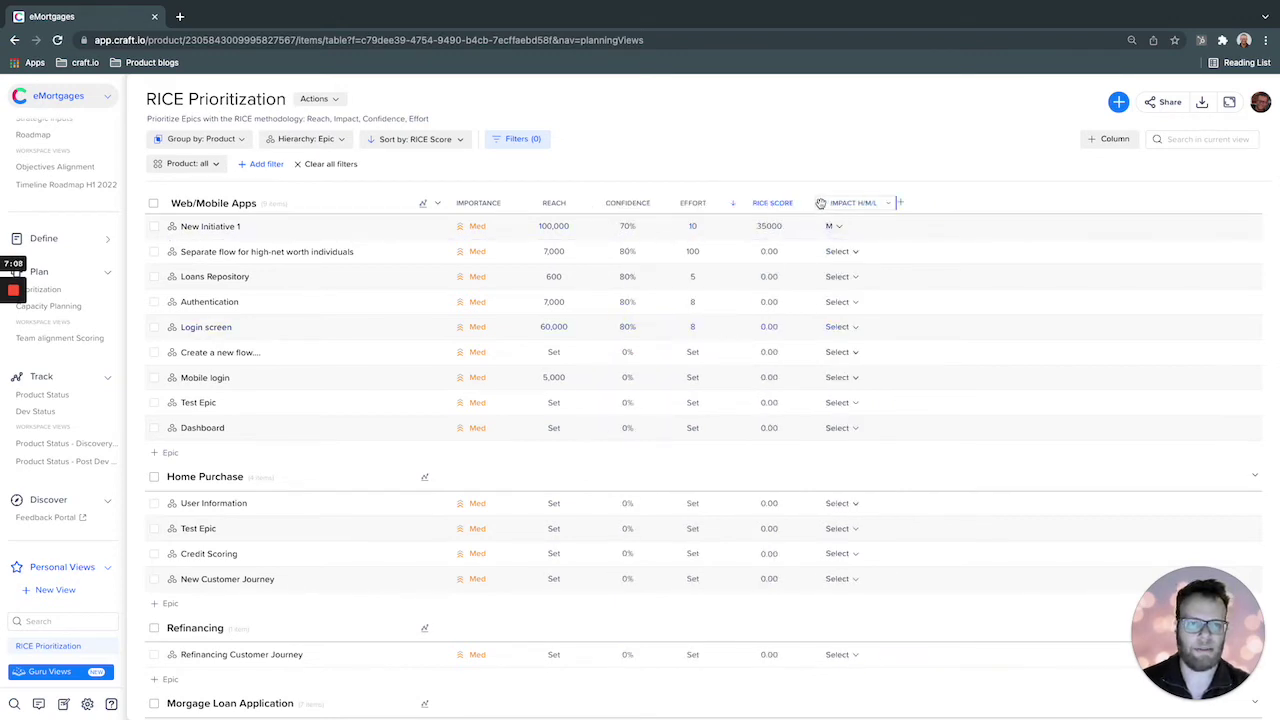
drag(817, 204, 594, 205)
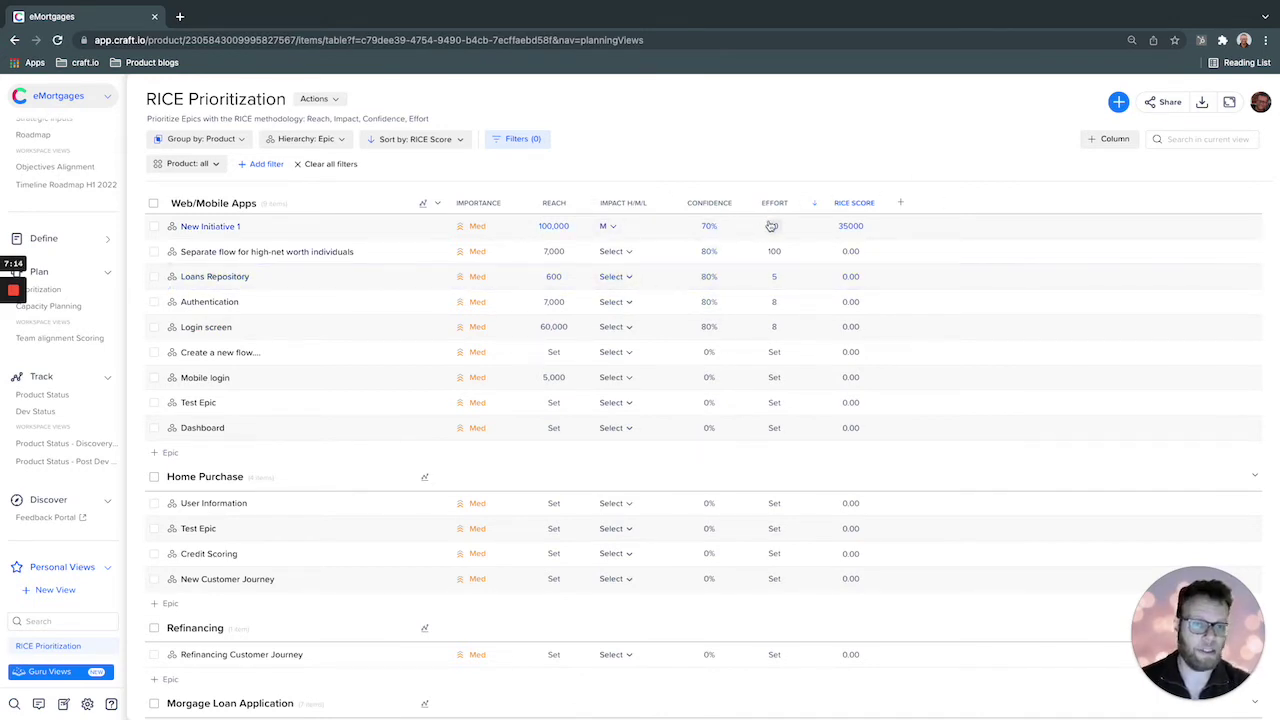
Add a custom single-selection column using the T-shirt size Guru field with shirt icons, keeping its numerical values, and save it
click(901, 204)
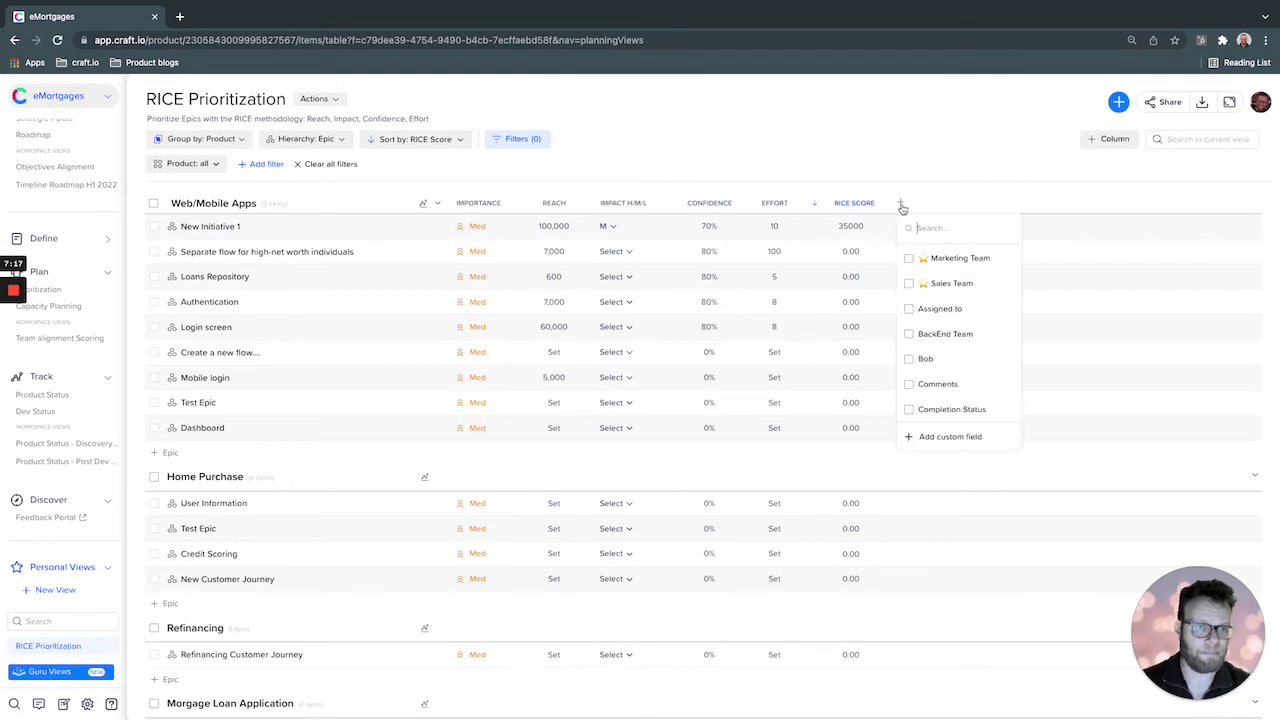
click(957, 436)
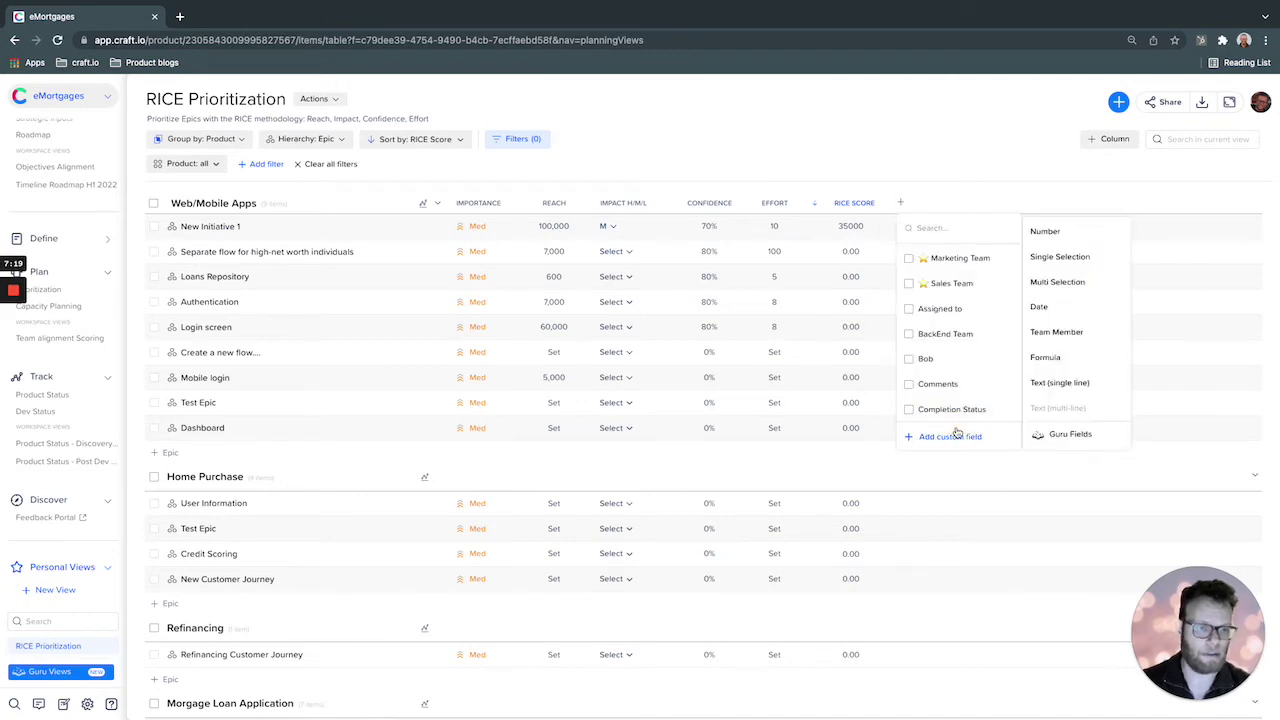
click(1060, 258)
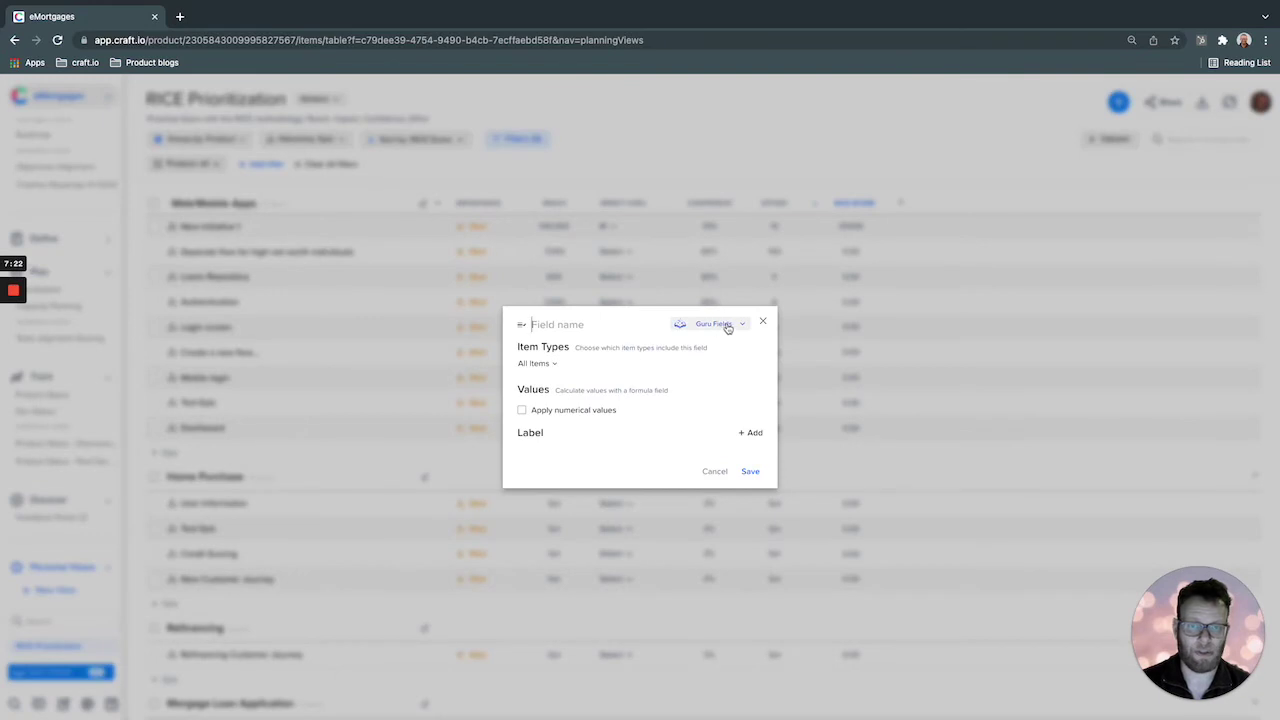
click(719, 326)
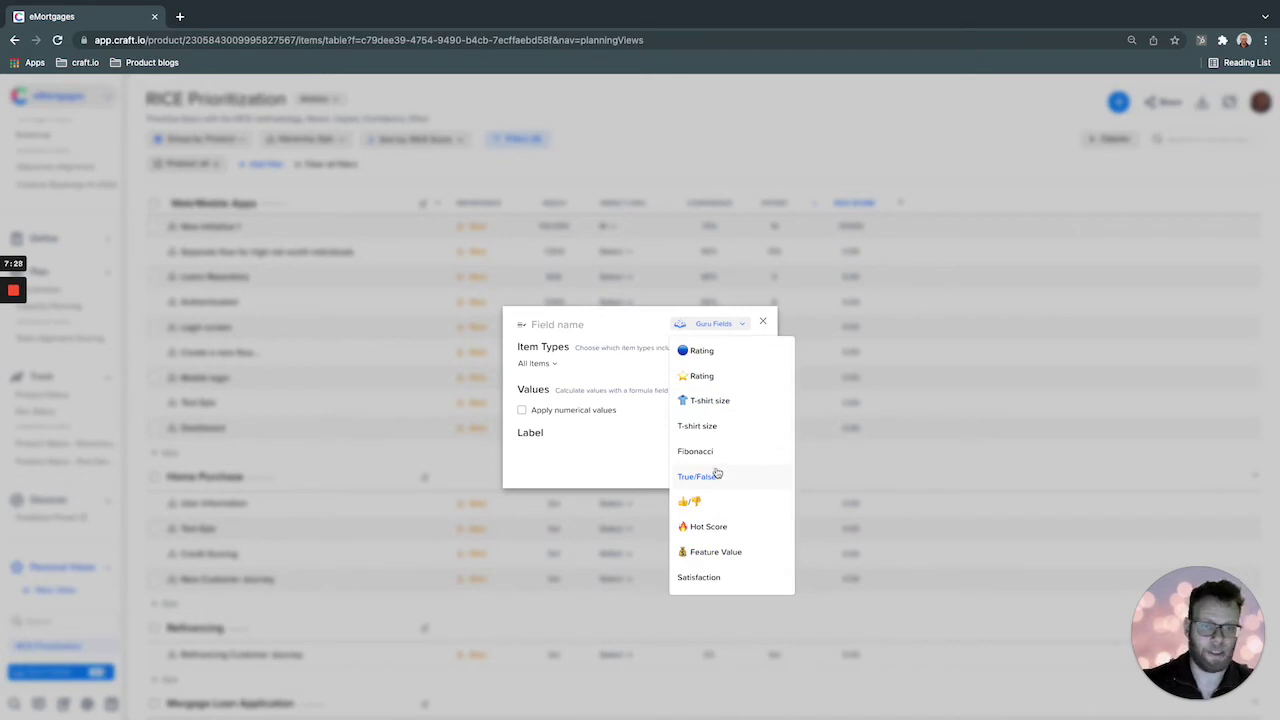
click(711, 401)
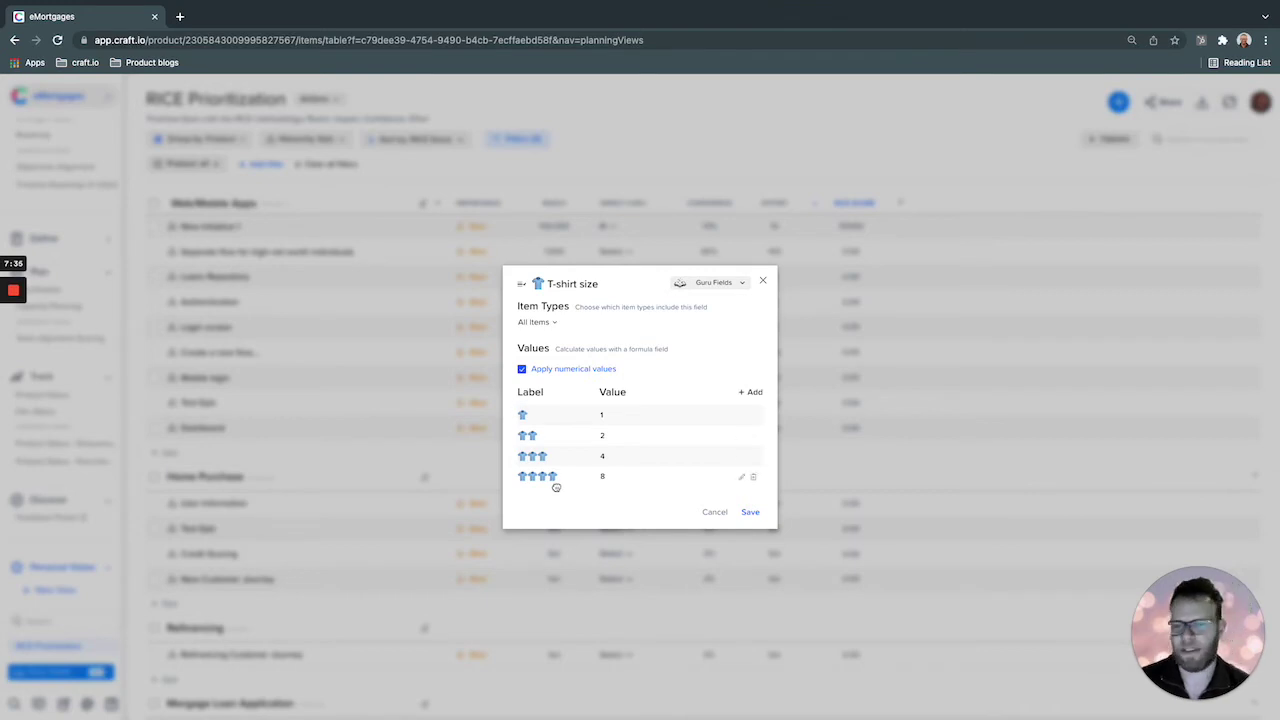
click(750, 512)
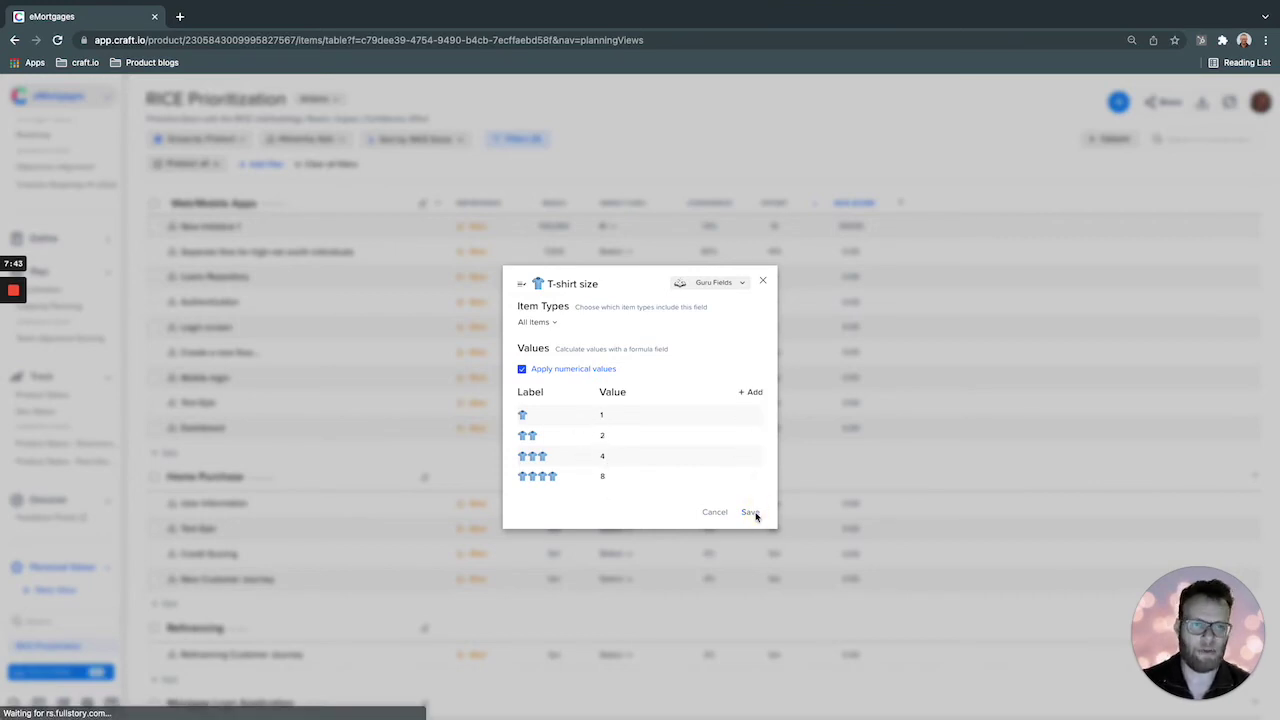
Edit the RICE Score formula to use the T-shirt size field in place of Effort, and save it
mouse_move(866, 229)
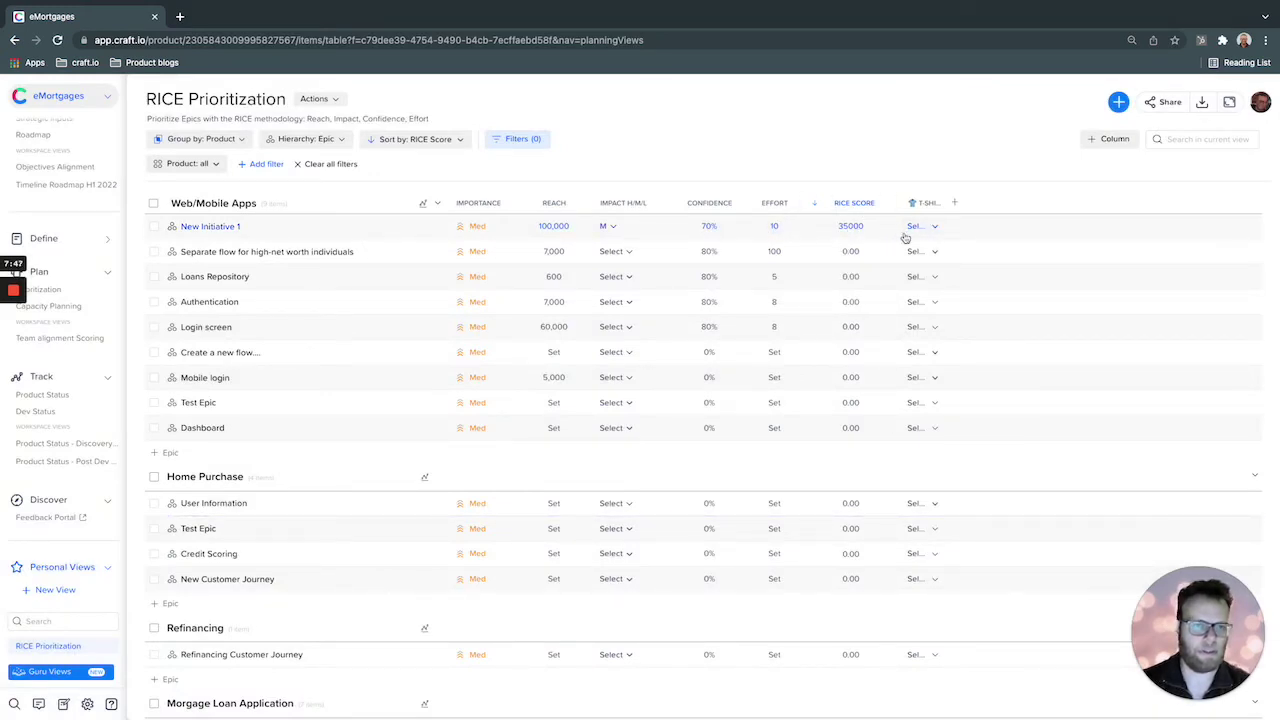
click(858, 205)
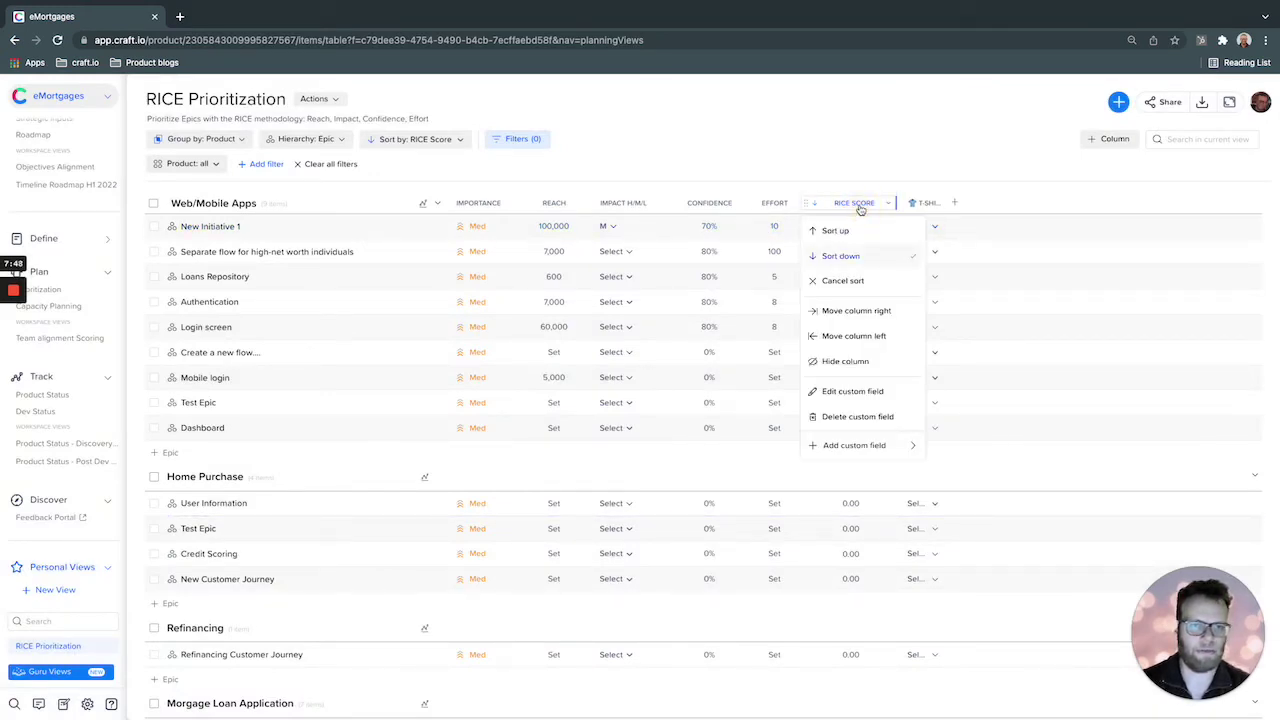
click(852, 400)
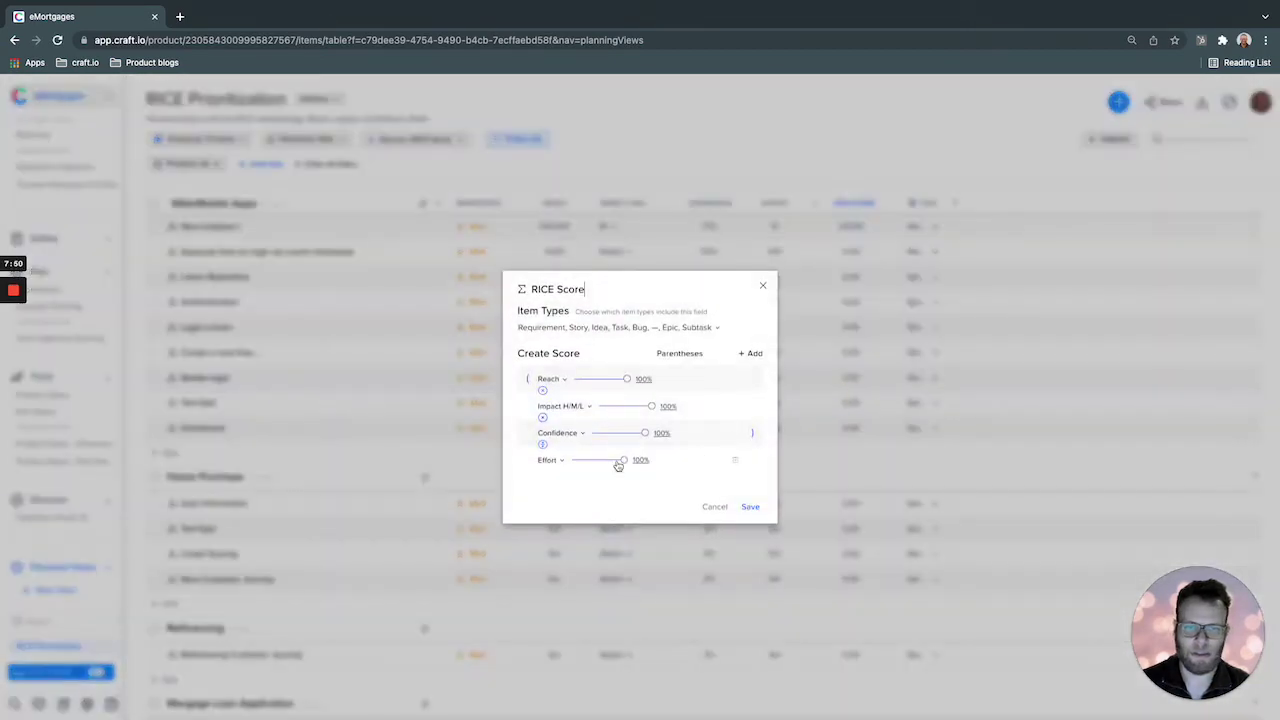
click(552, 460)
scroll(588, 600, down, 5)
click(590, 706)
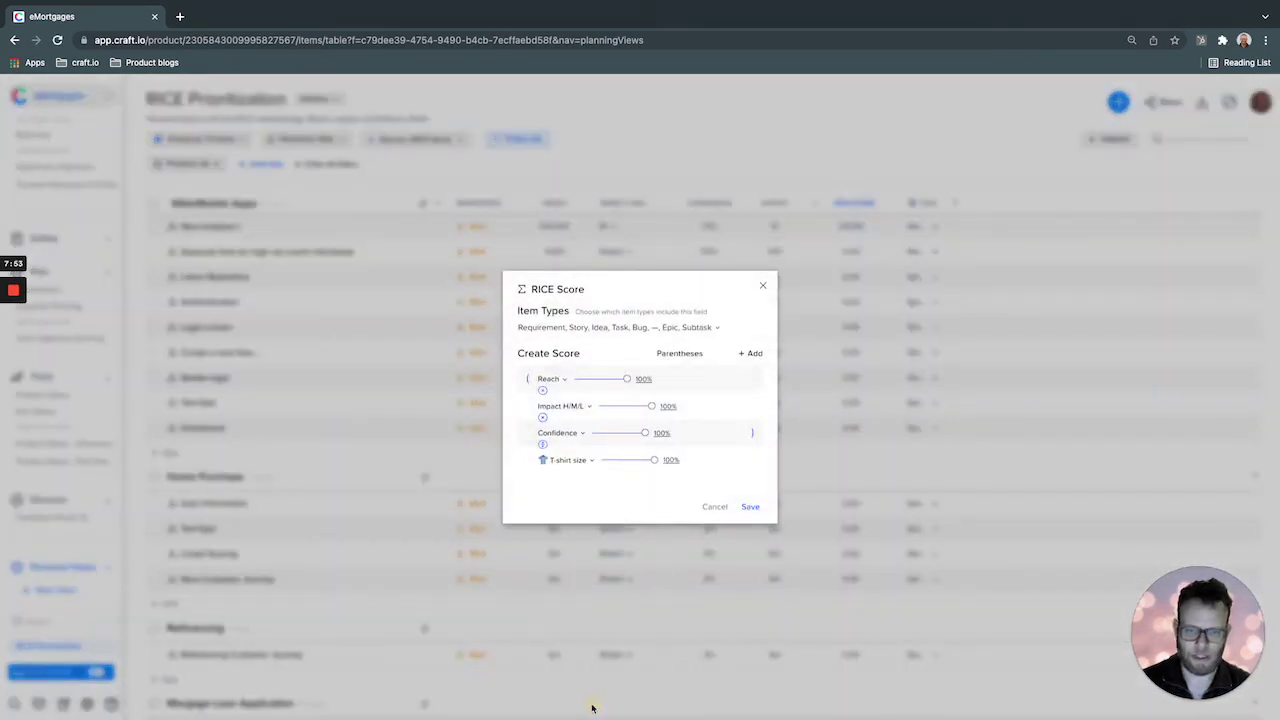
click(750, 507)
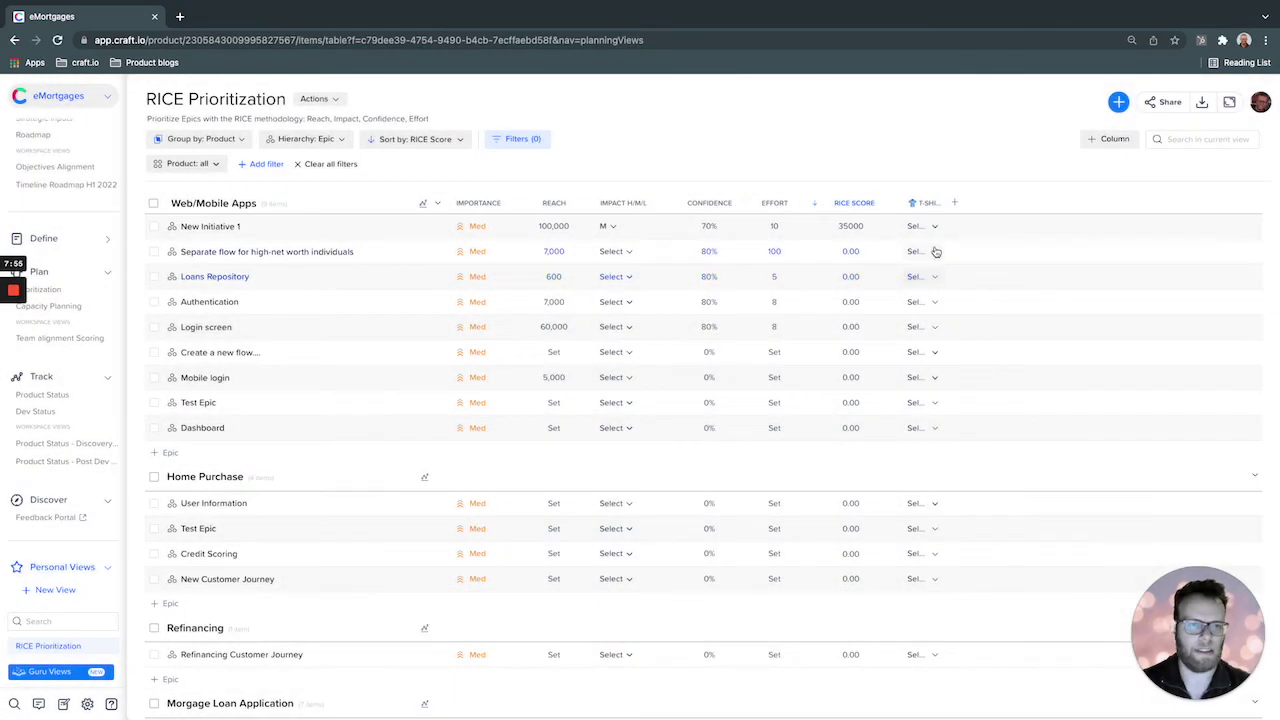
Set the T-shirt size of New Initiative 1 and Separate flow for high-net worth individuals to two shirts, and widen that column to fit its heading
click(933, 226)
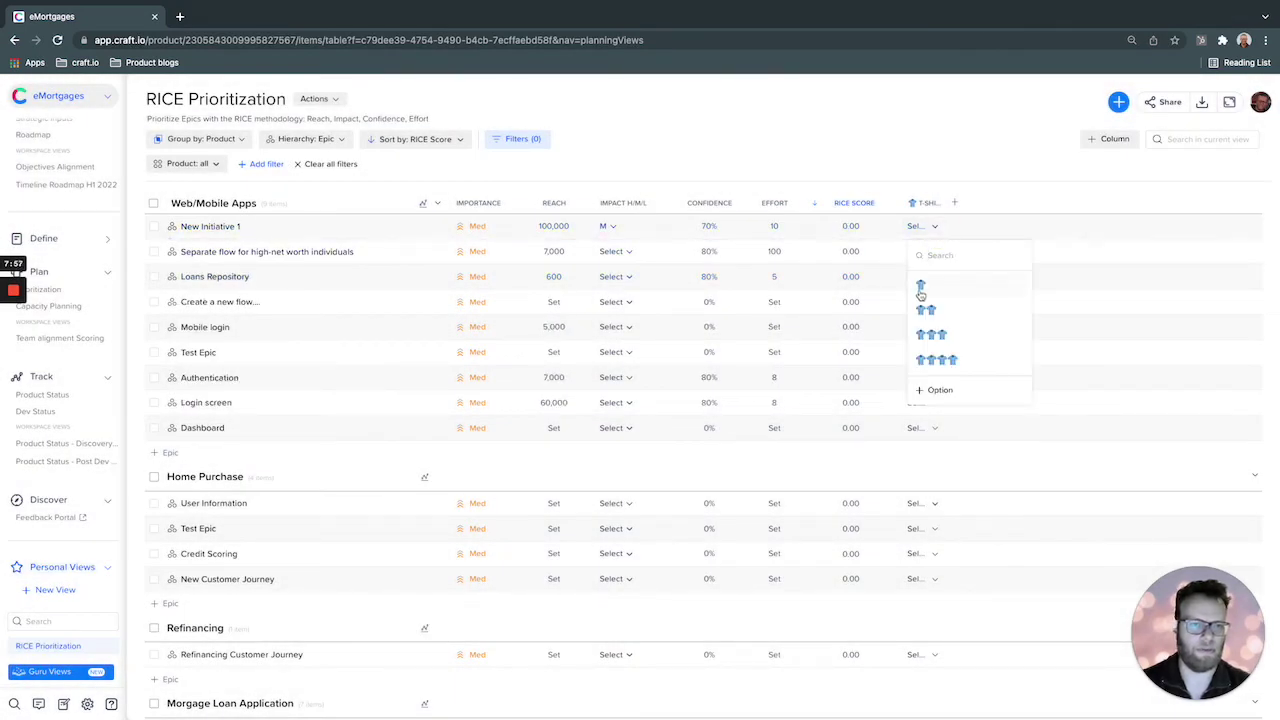
click(926, 312)
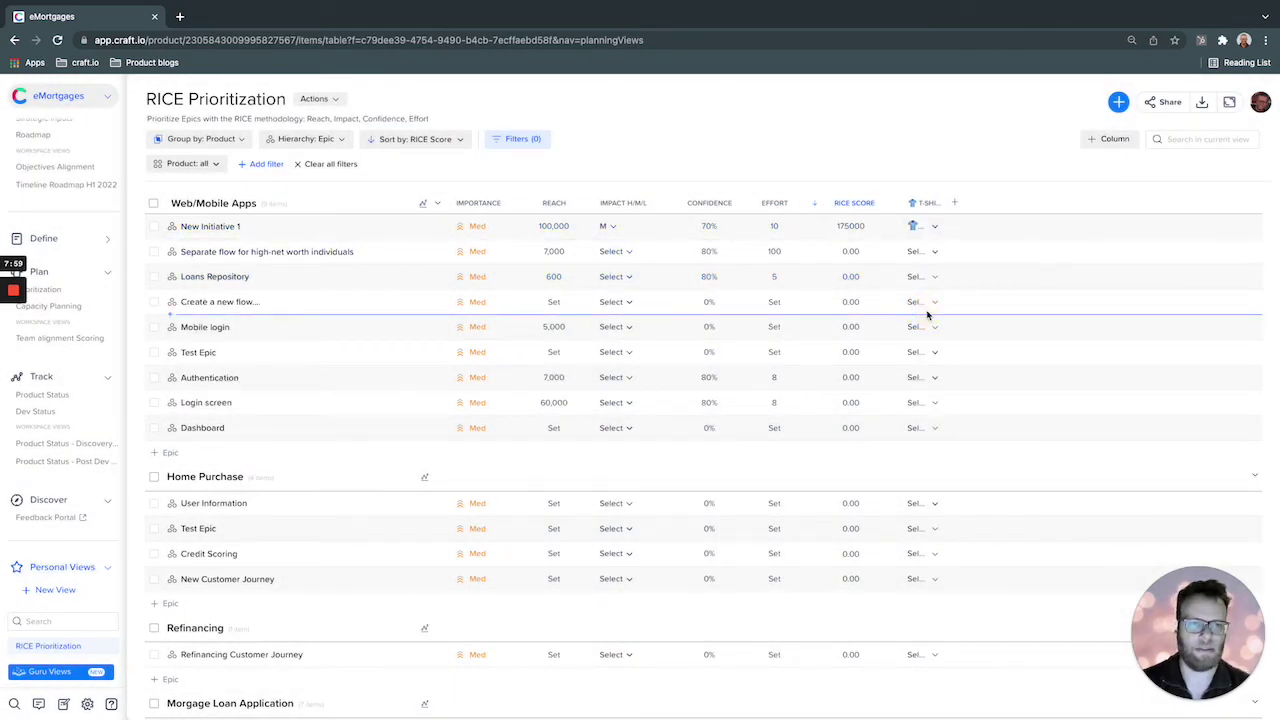
click(926, 252)
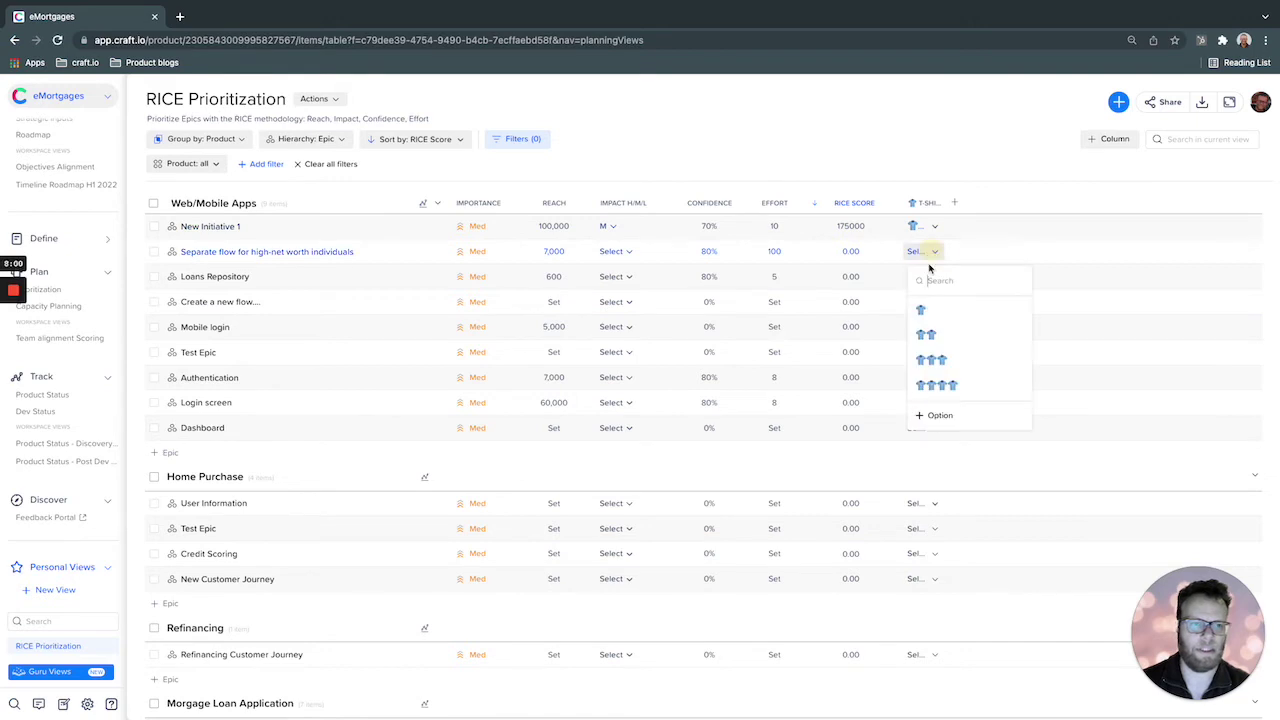
click(930, 338)
drag(947, 203, 975, 203)
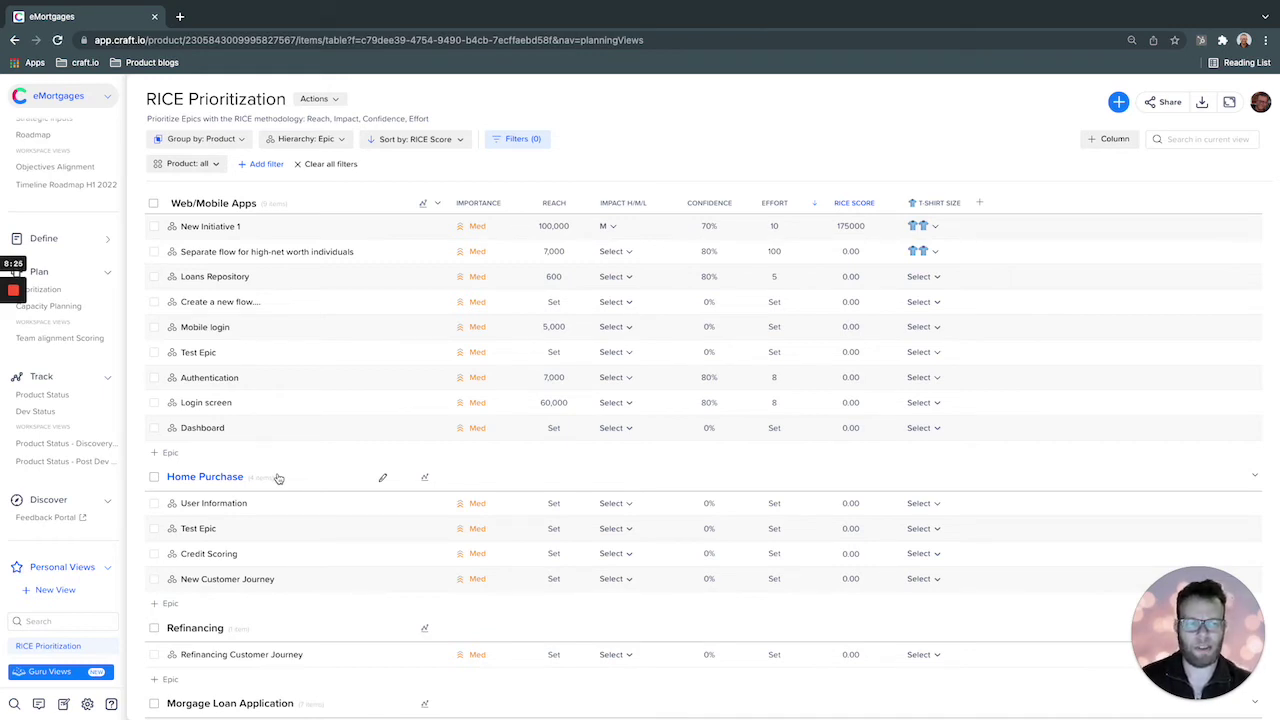
Add the prebuilt MoSCoW Prioritization view from the Prioritization category of Guru Views
click(62, 671)
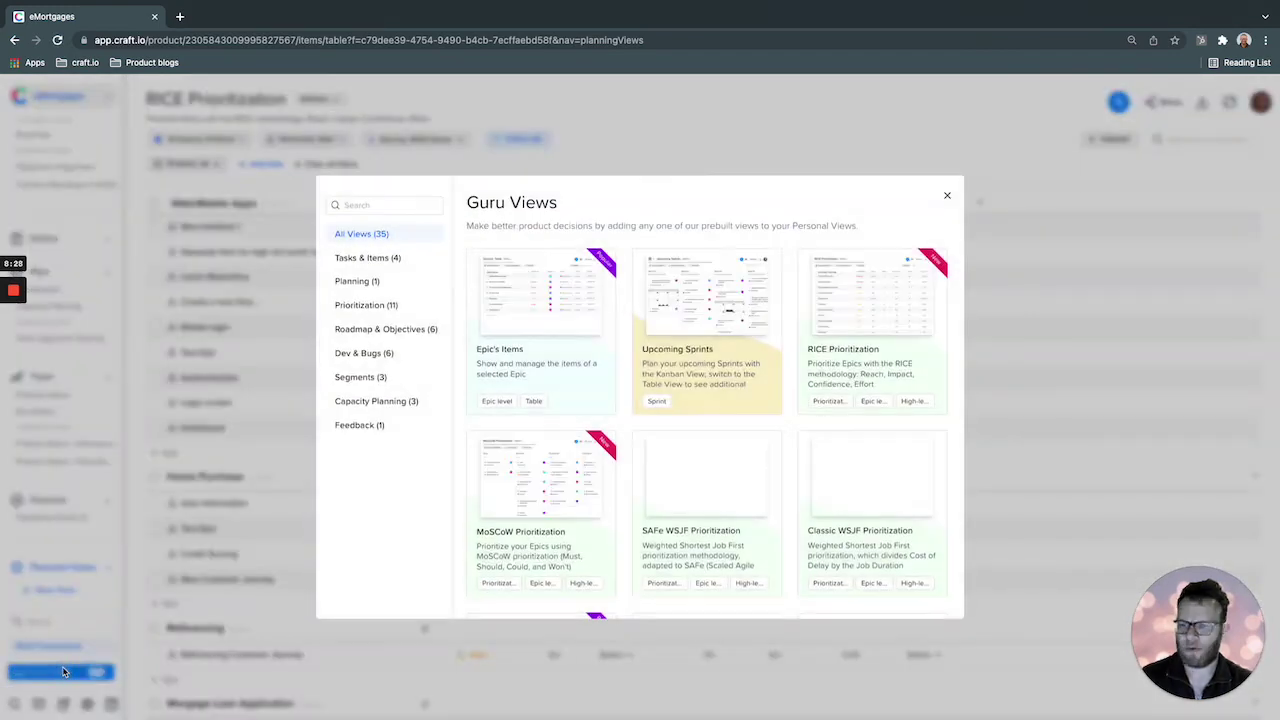
click(362, 306)
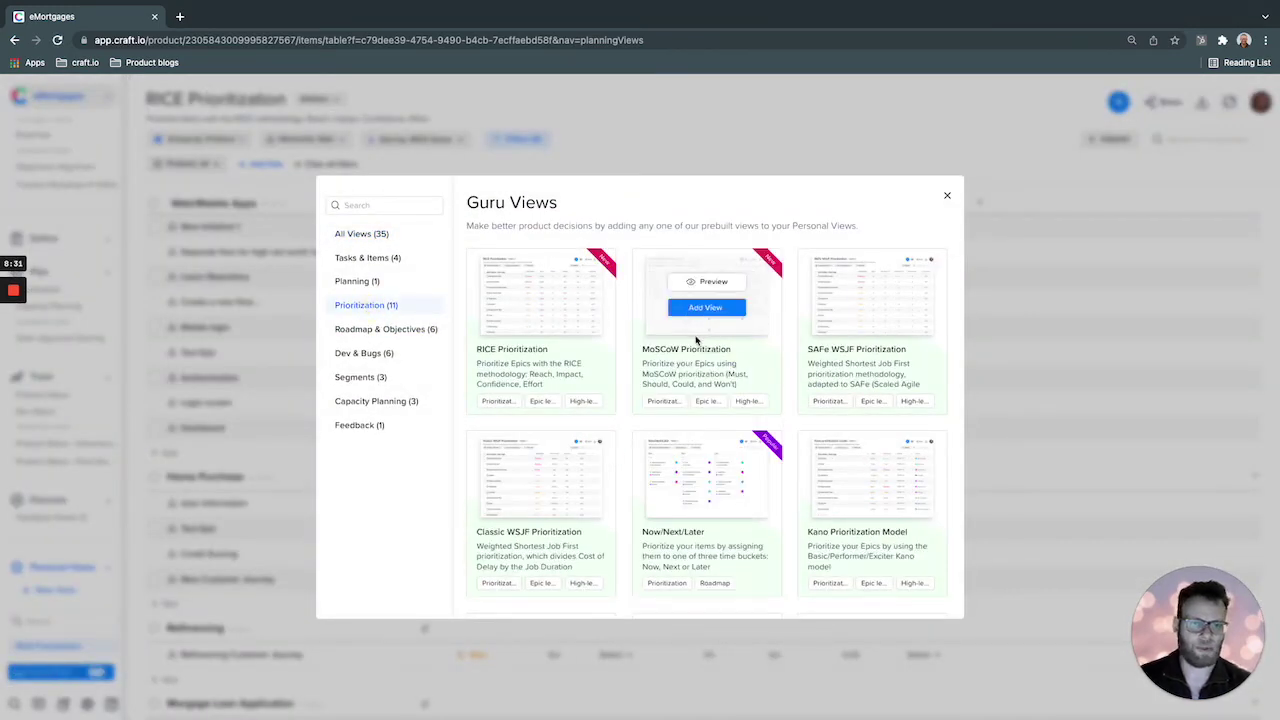
click(716, 309)
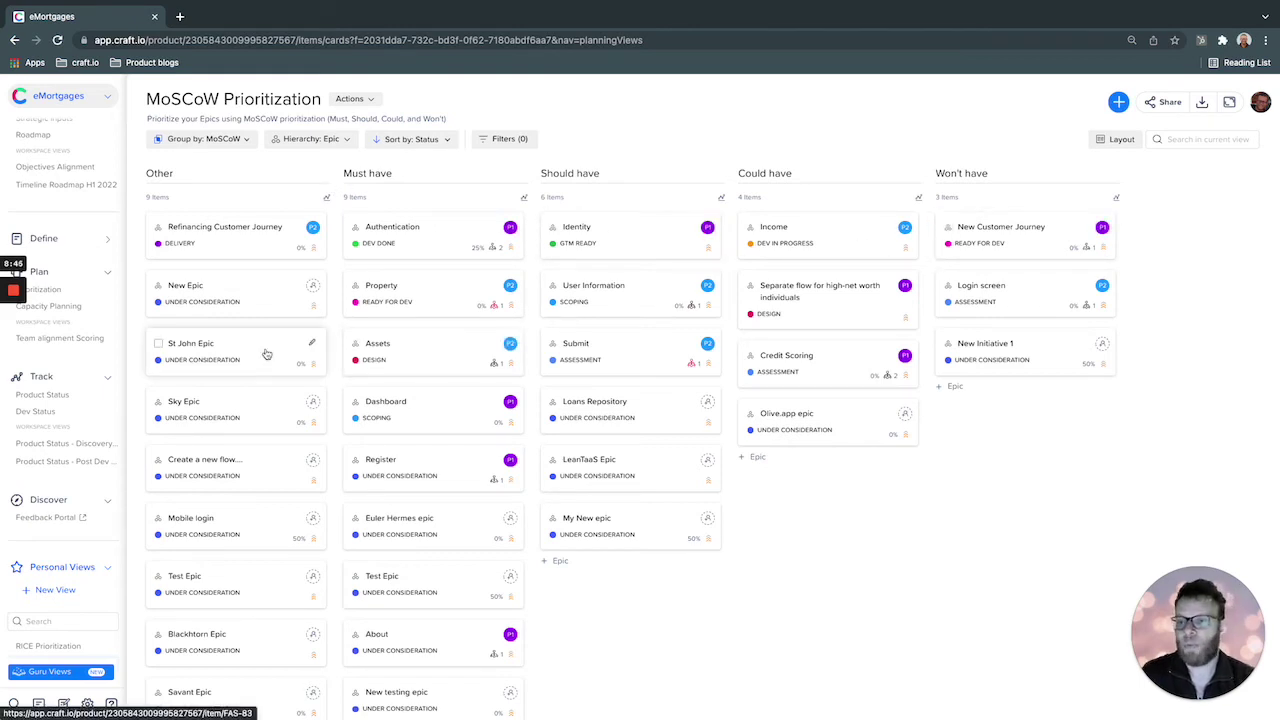
Examine the Refinancing Customer Journey epic's stories, properties and custom fields, and return to the board
click(219, 234)
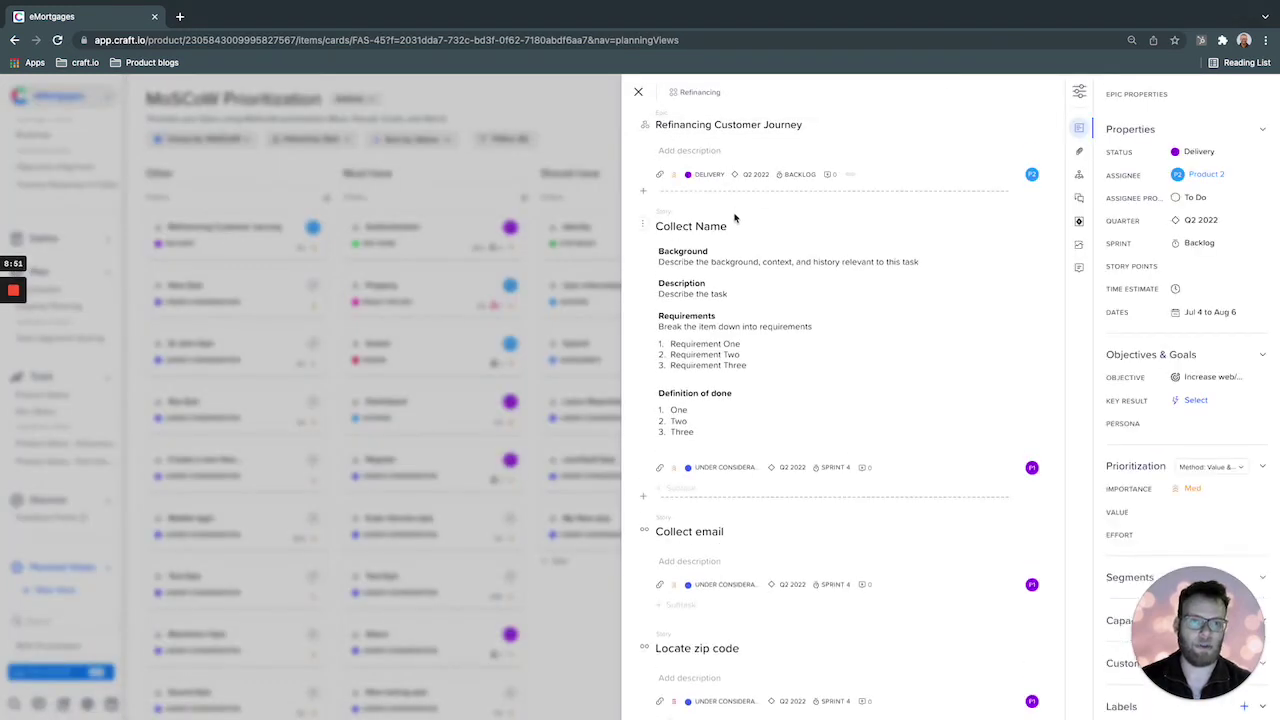
scroll(731, 477, down, 5)
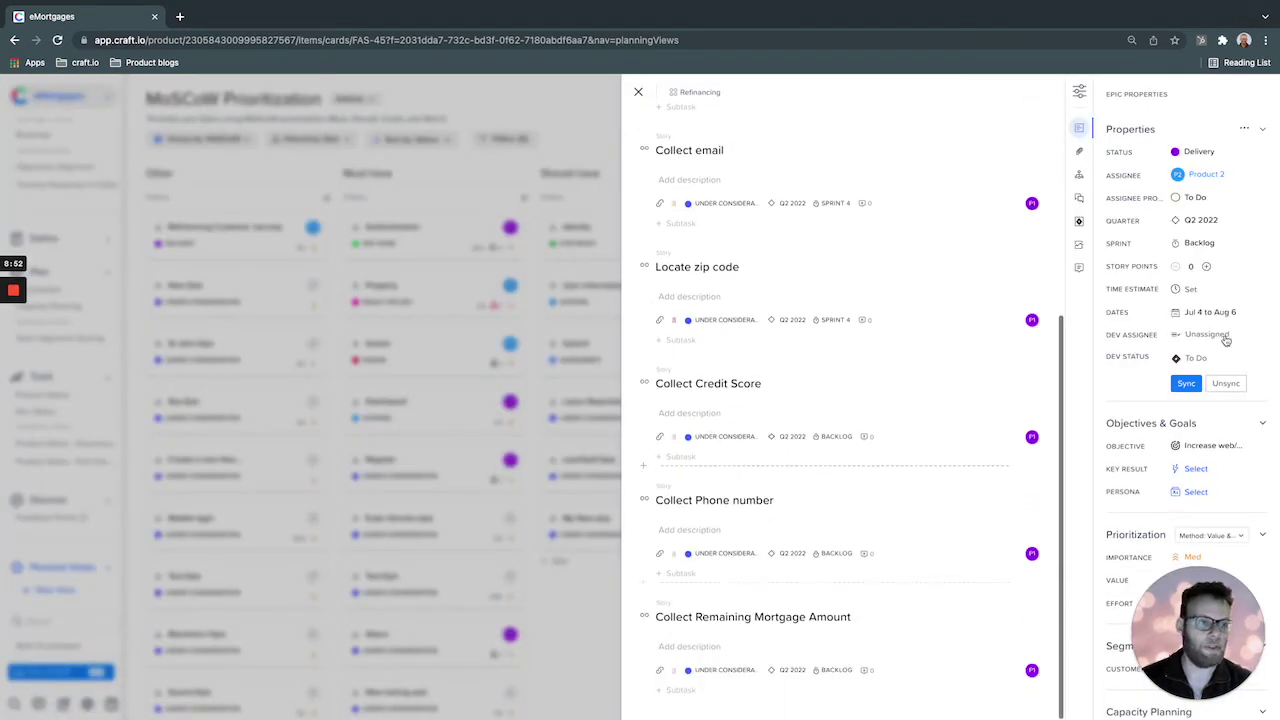
scroll(1225, 341, down, 10)
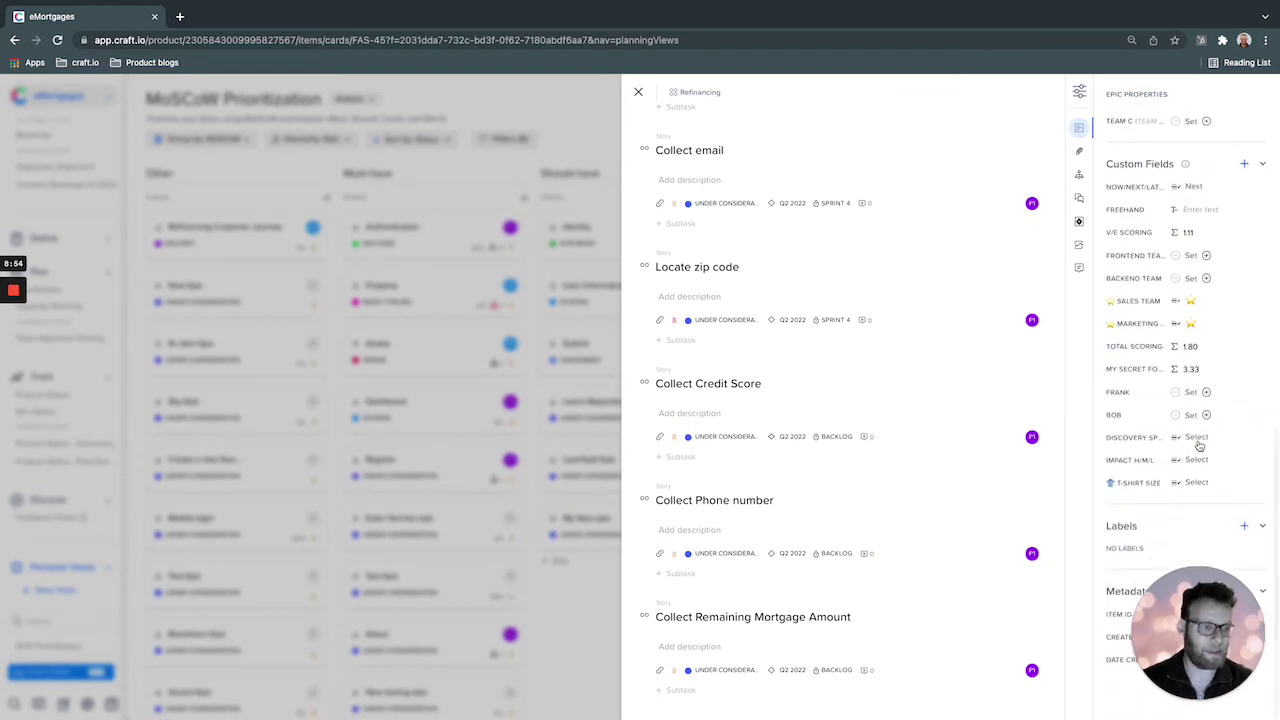
click(576, 104)
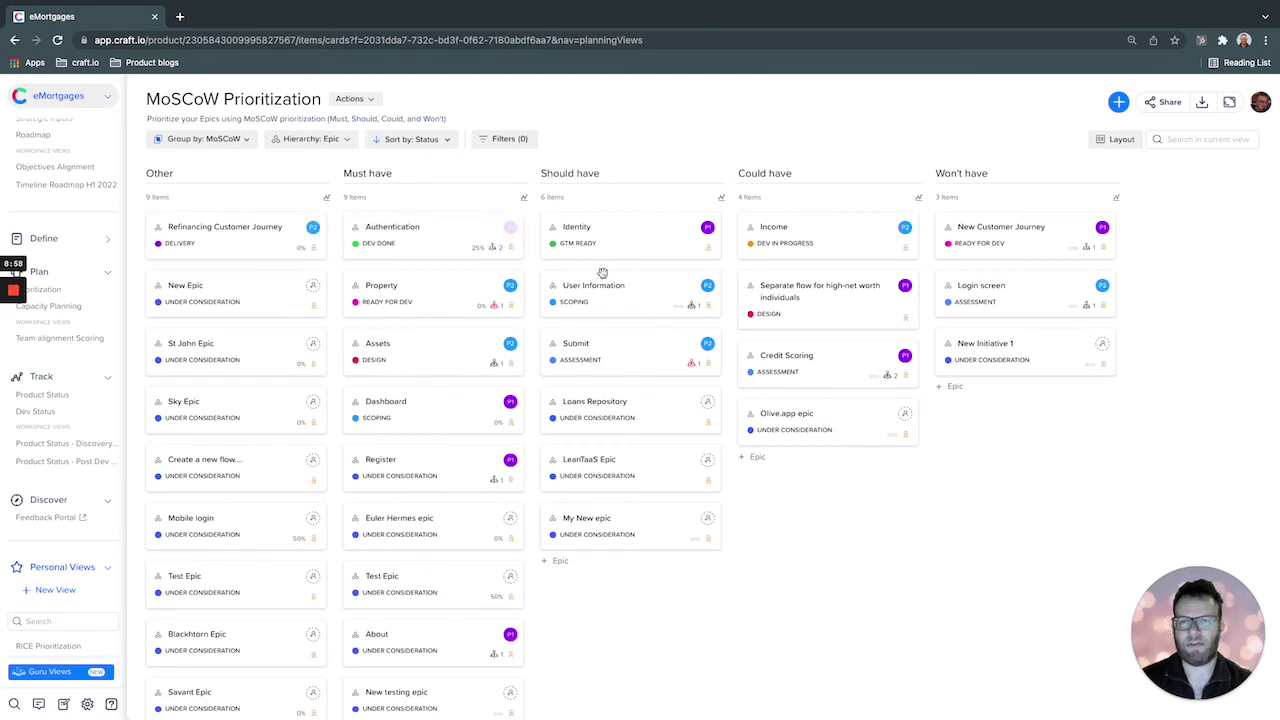
Move the Refinancing Customer Journey, New Epic and Sky Epic cards from Other to Could have, and St John Epic to Should have
drag(602, 272, 337, 289)
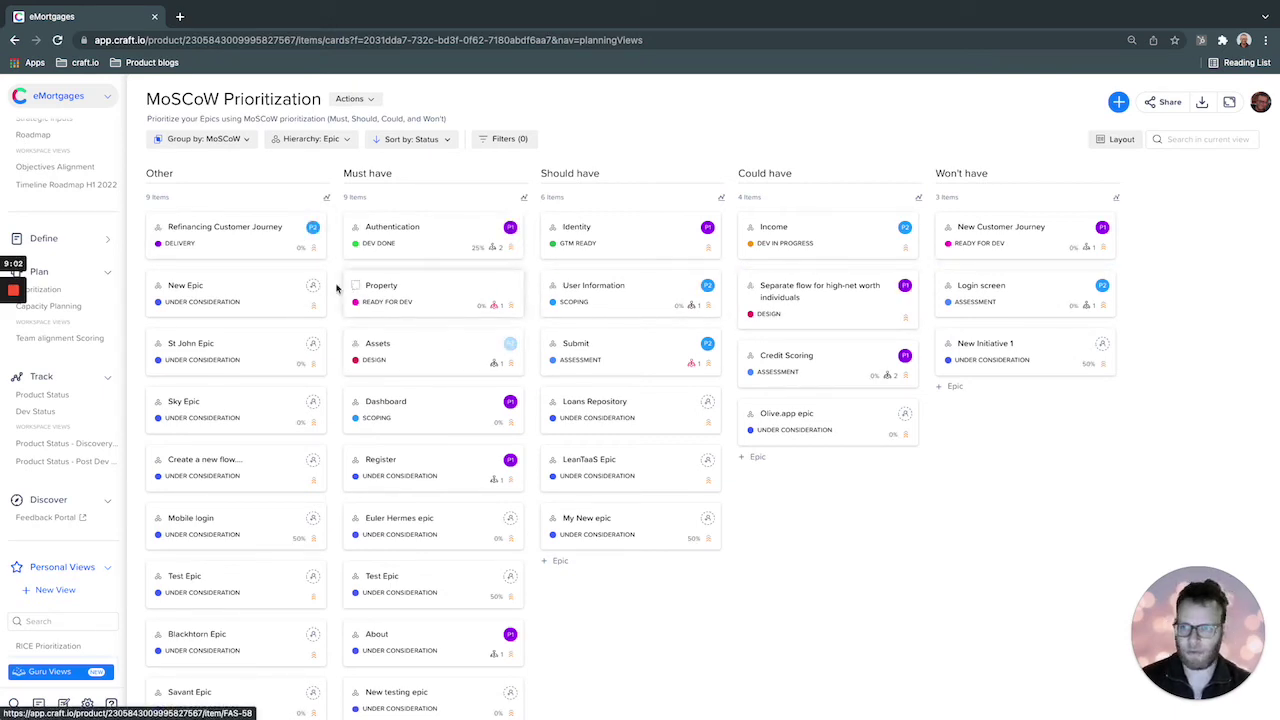
drag(249, 240, 845, 496)
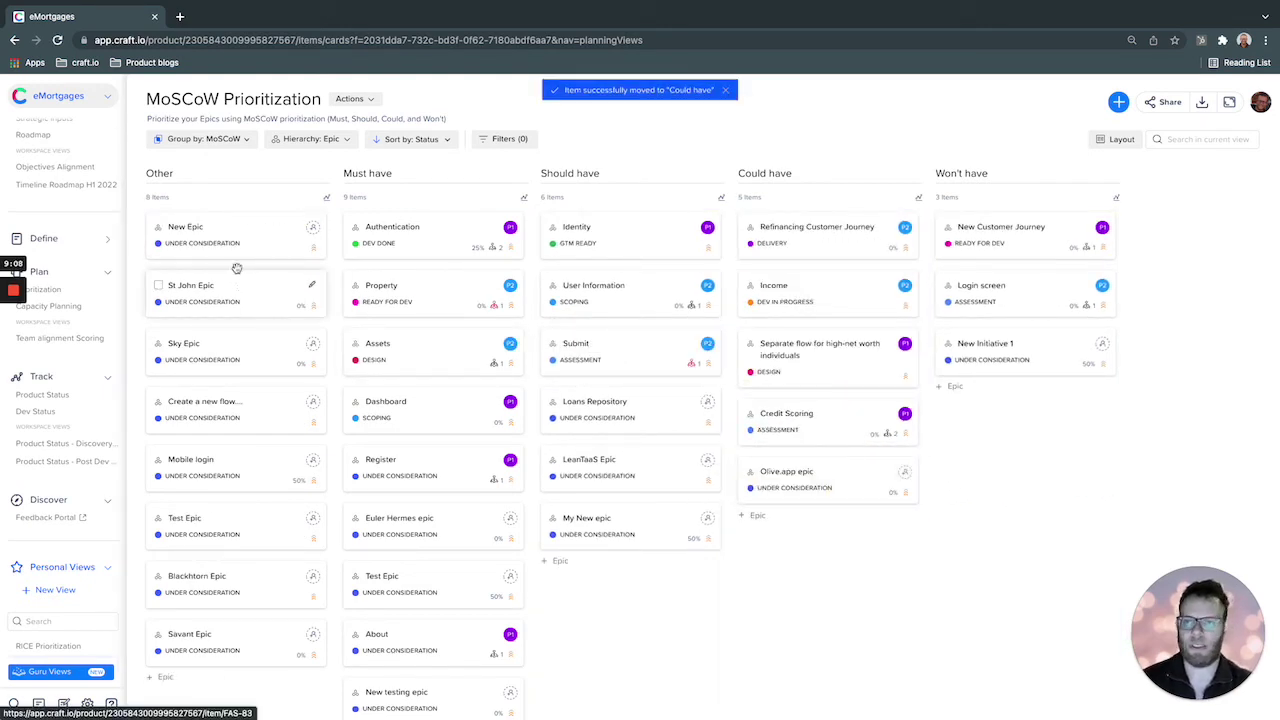
drag(223, 229, 837, 364)
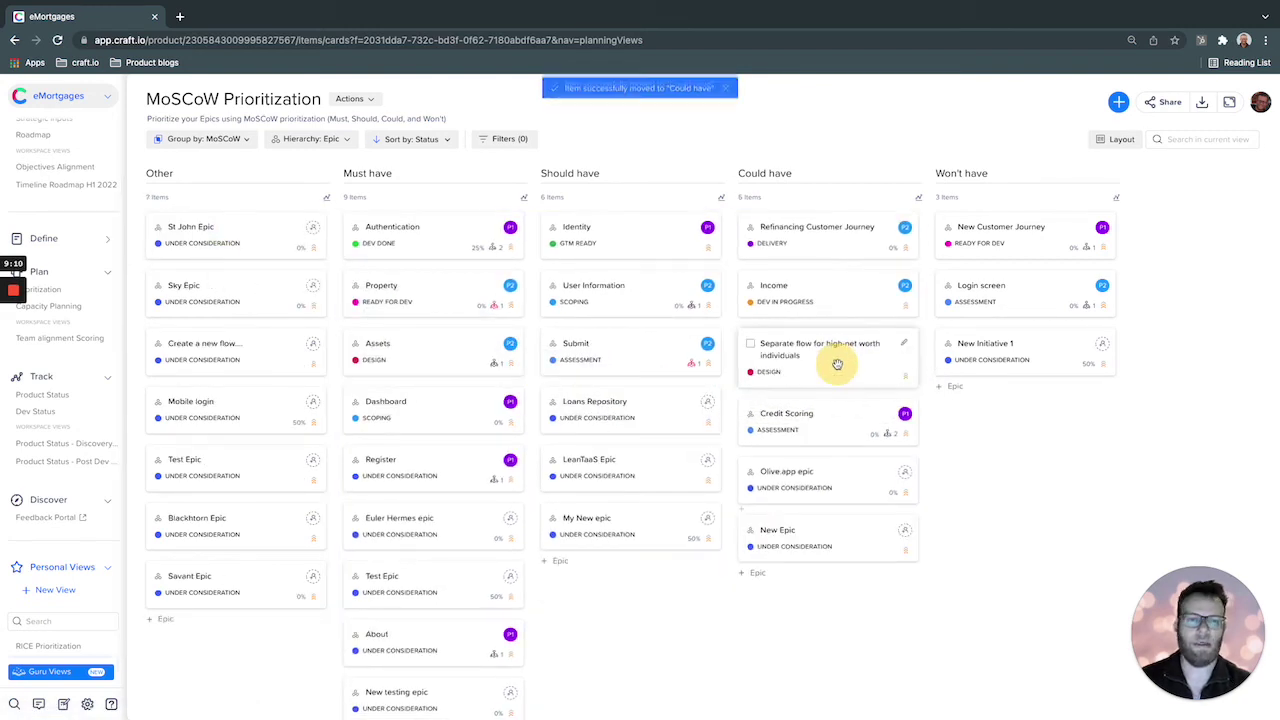
drag(241, 233, 643, 286)
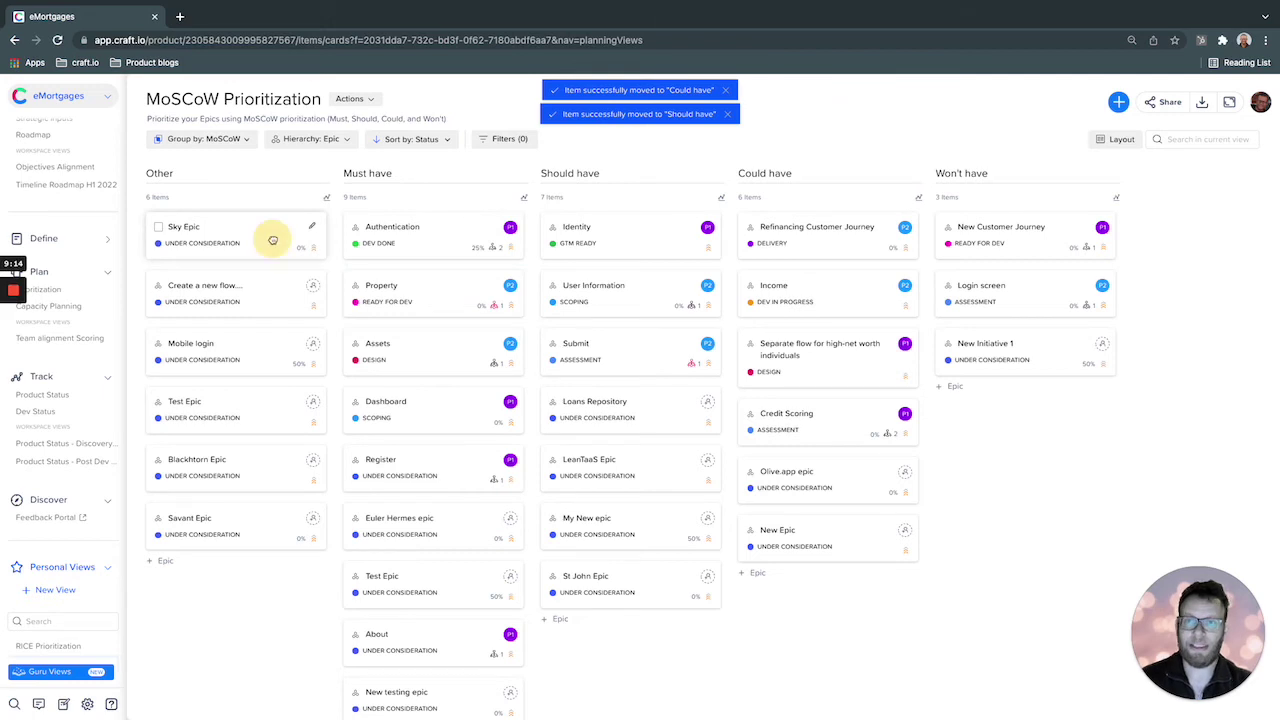
drag(272, 240, 826, 333)
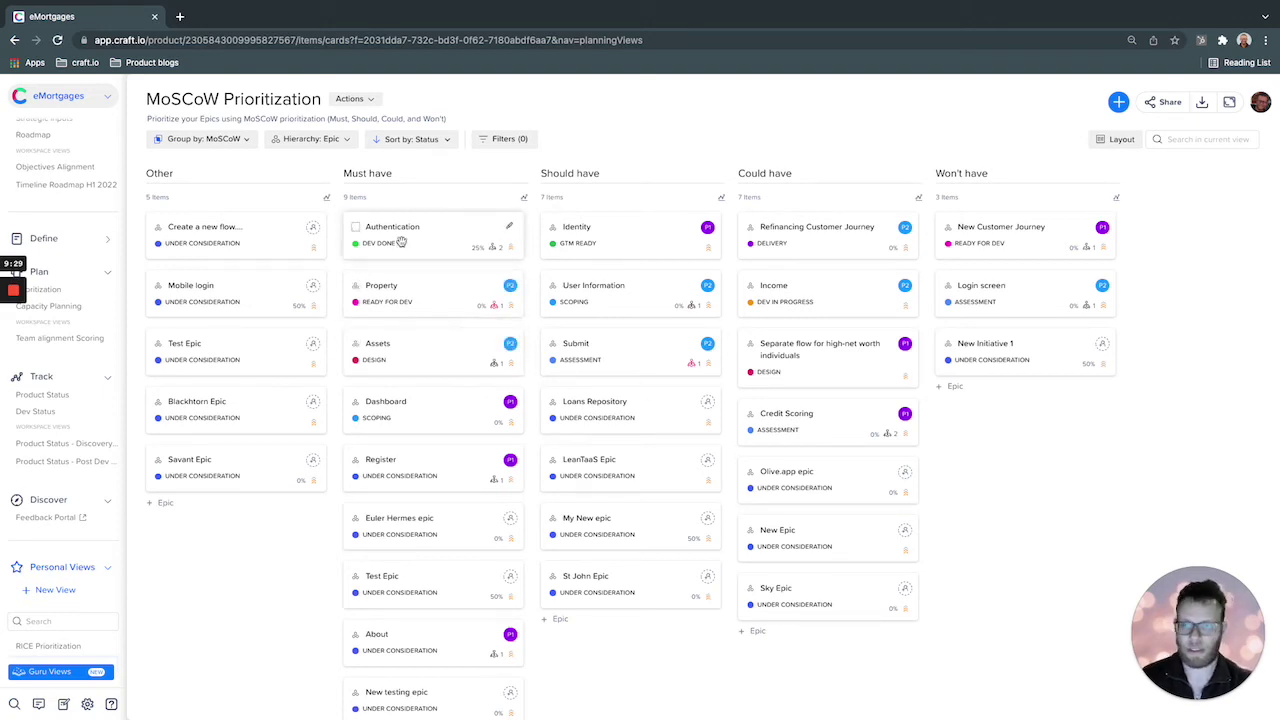
Create a new personal Table View, group its epics by MoSCoW, and look through the groups
click(69, 591)
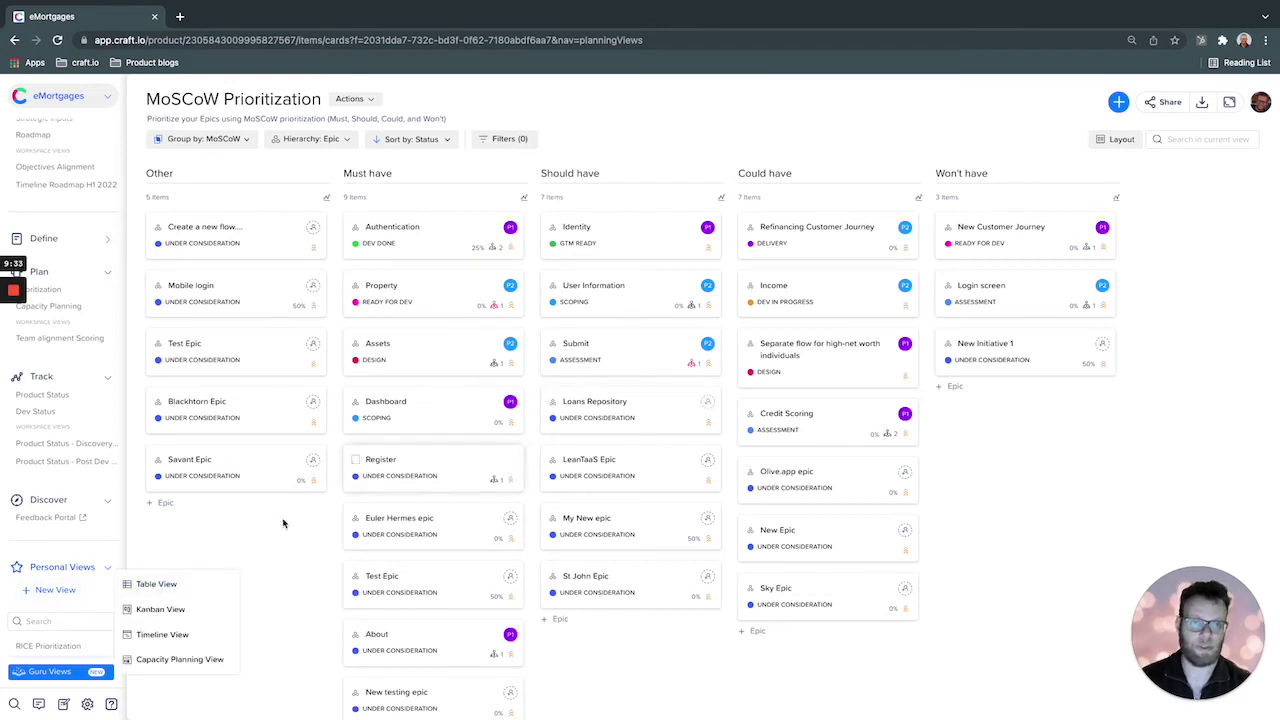
click(166, 587)
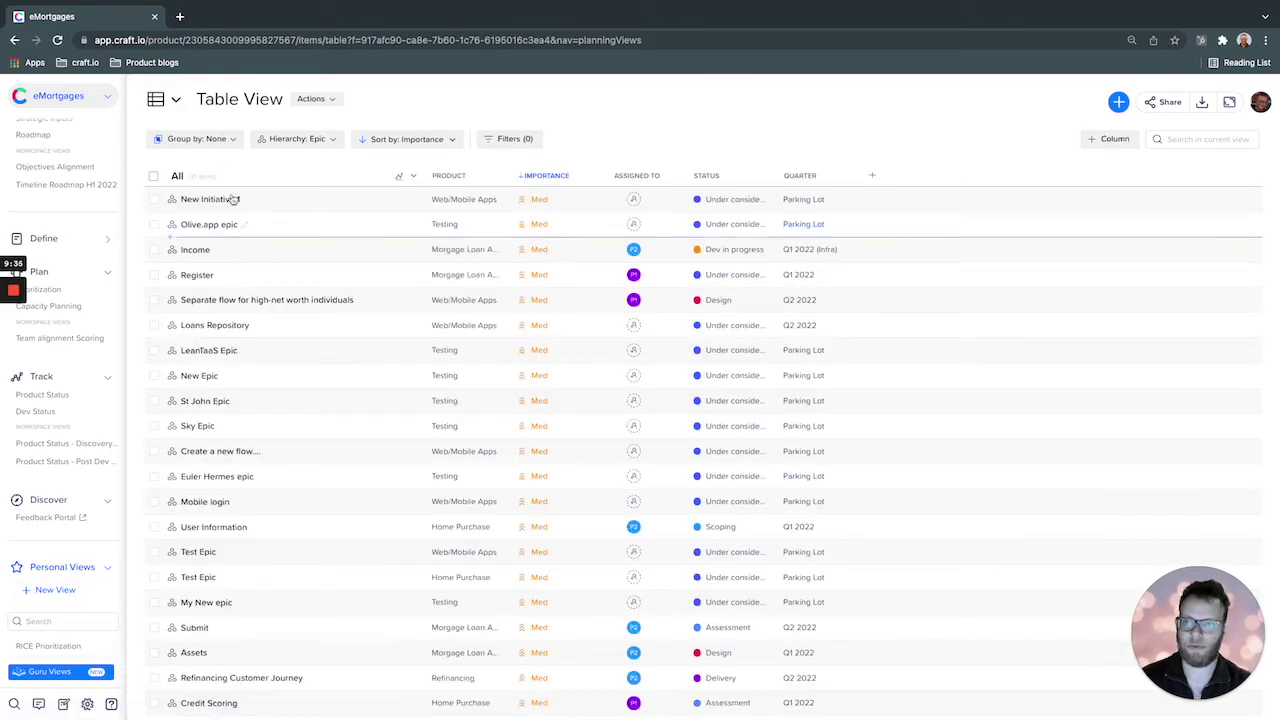
click(218, 139)
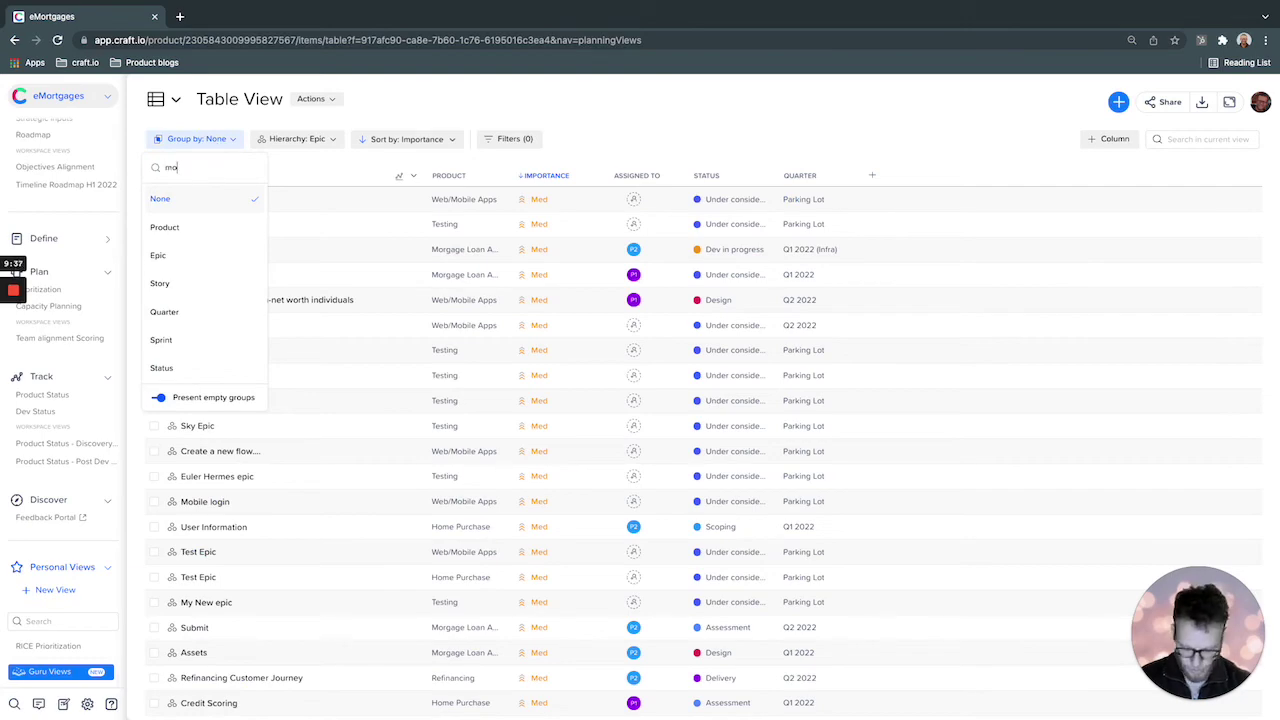
text(mosc)
click(191, 228)
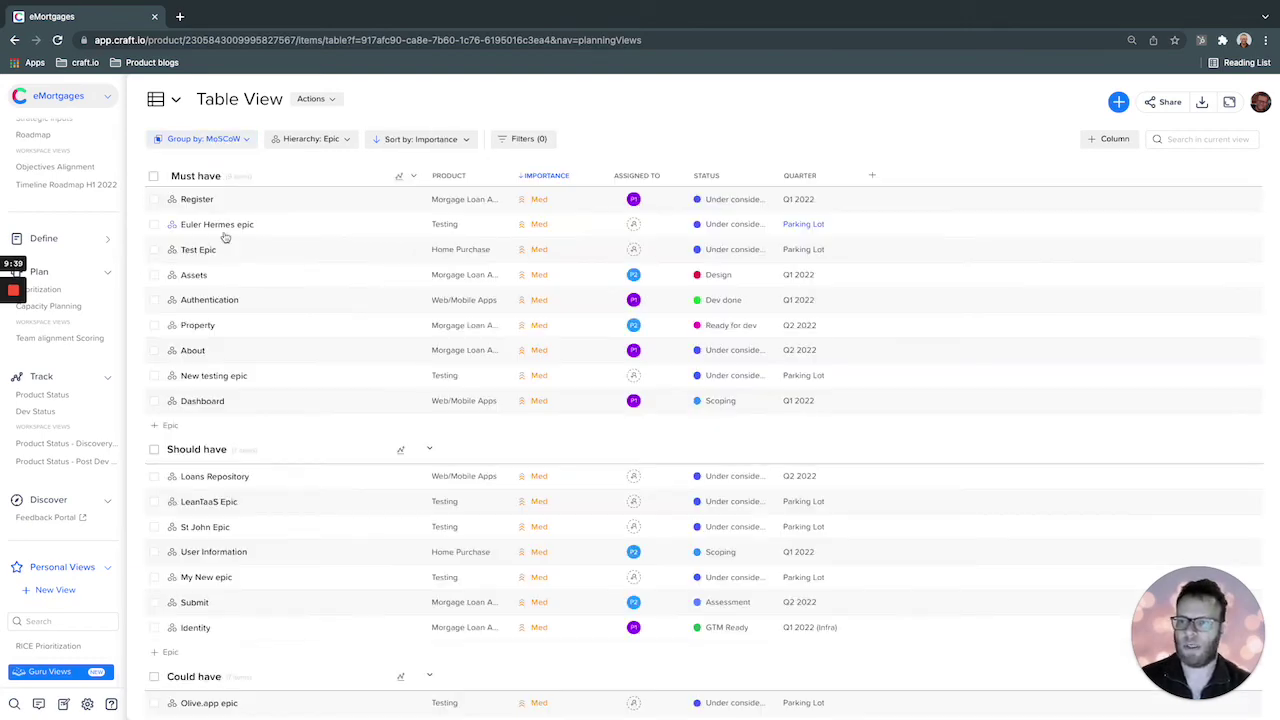
scroll(233, 571, down, 5)
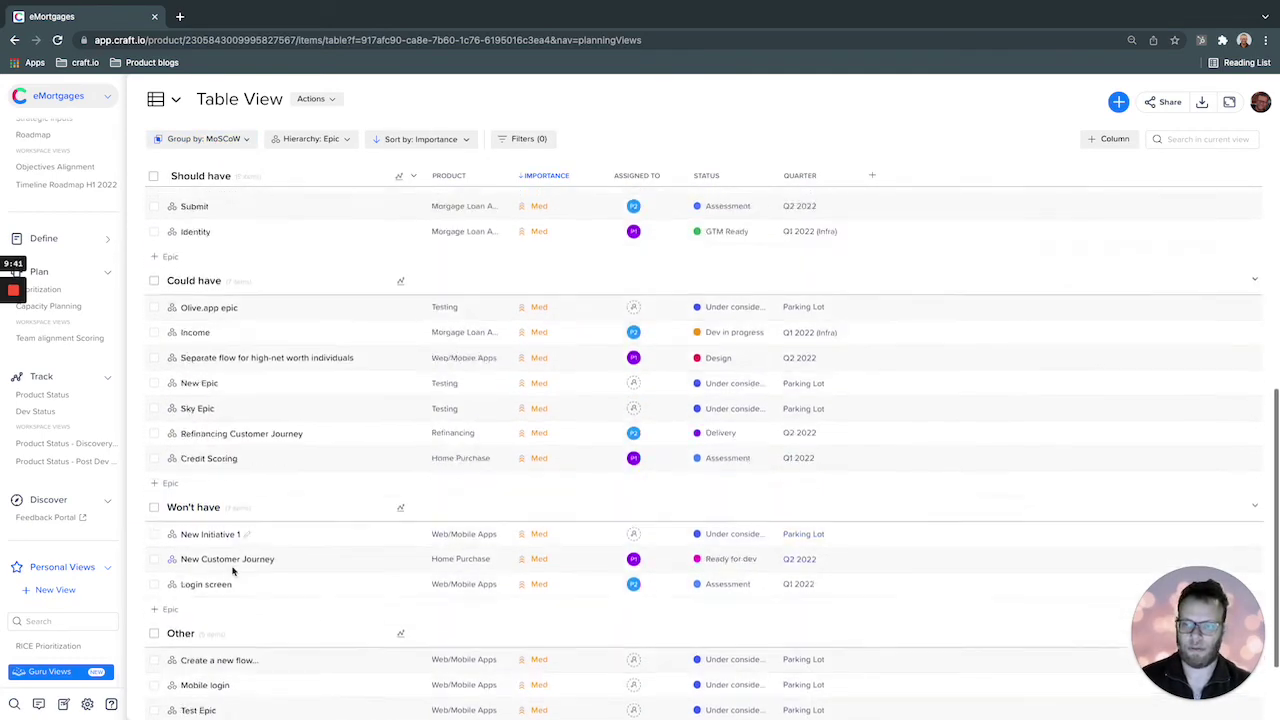
scroll(233, 571, up, 5)
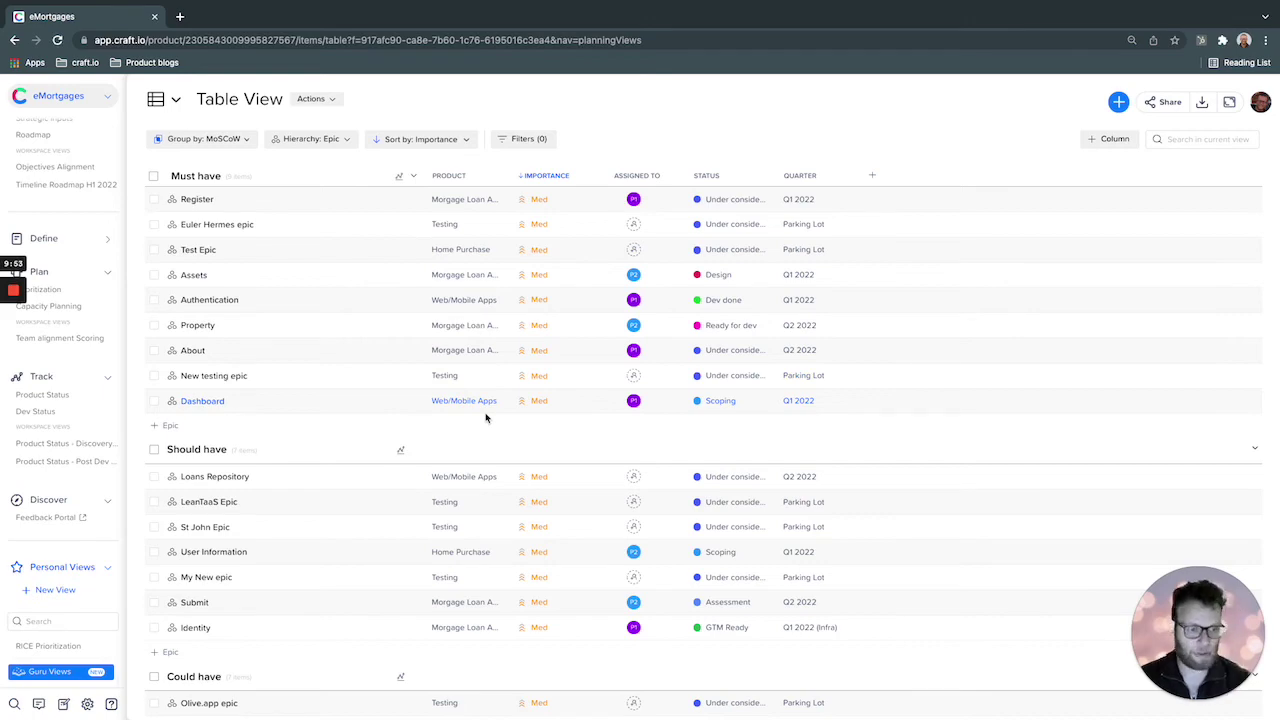
Add the prebuilt Feature Bucket view from the Prioritization category of Guru Views
click(57, 672)
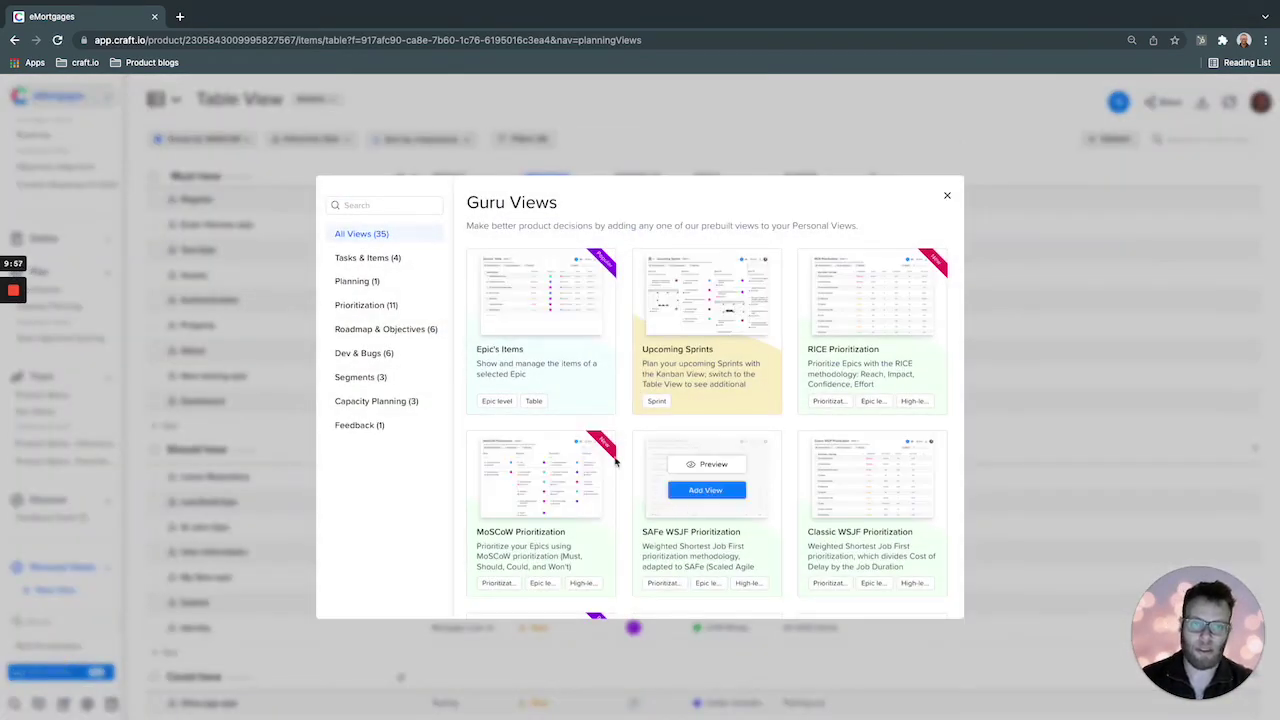
click(380, 306)
scroll(705, 450, down, 1)
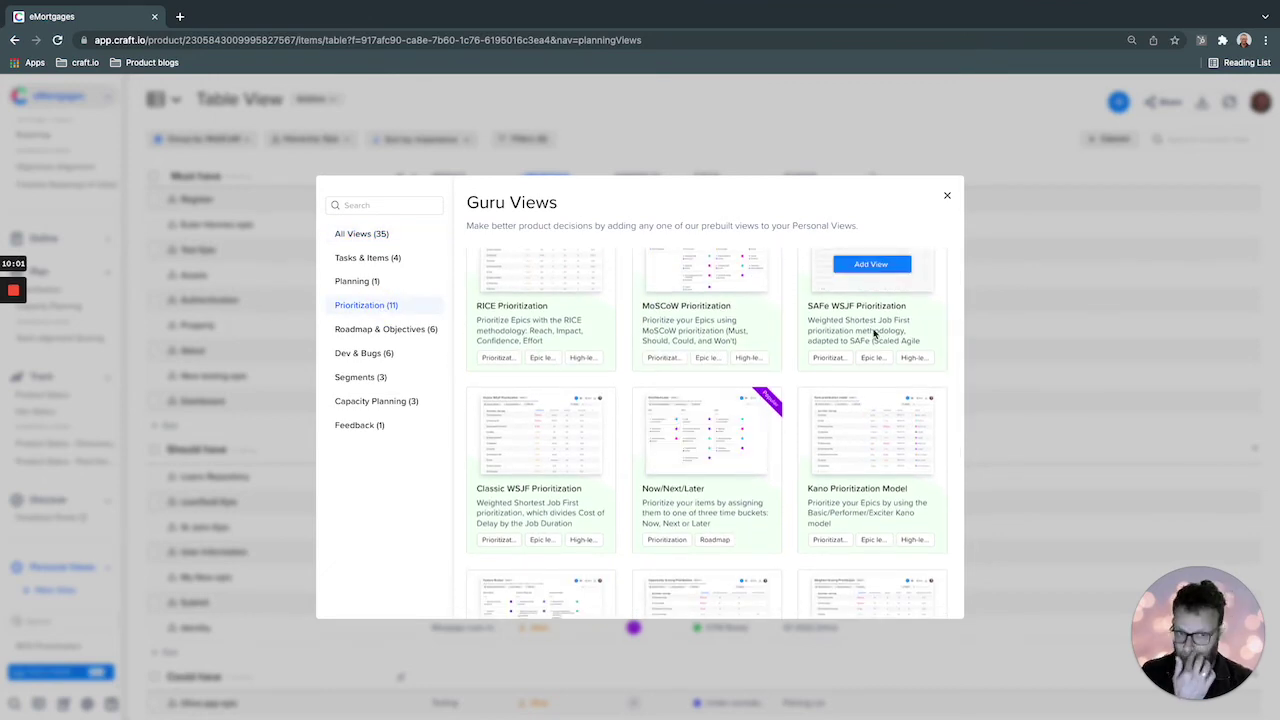
scroll(700, 440, down, 2)
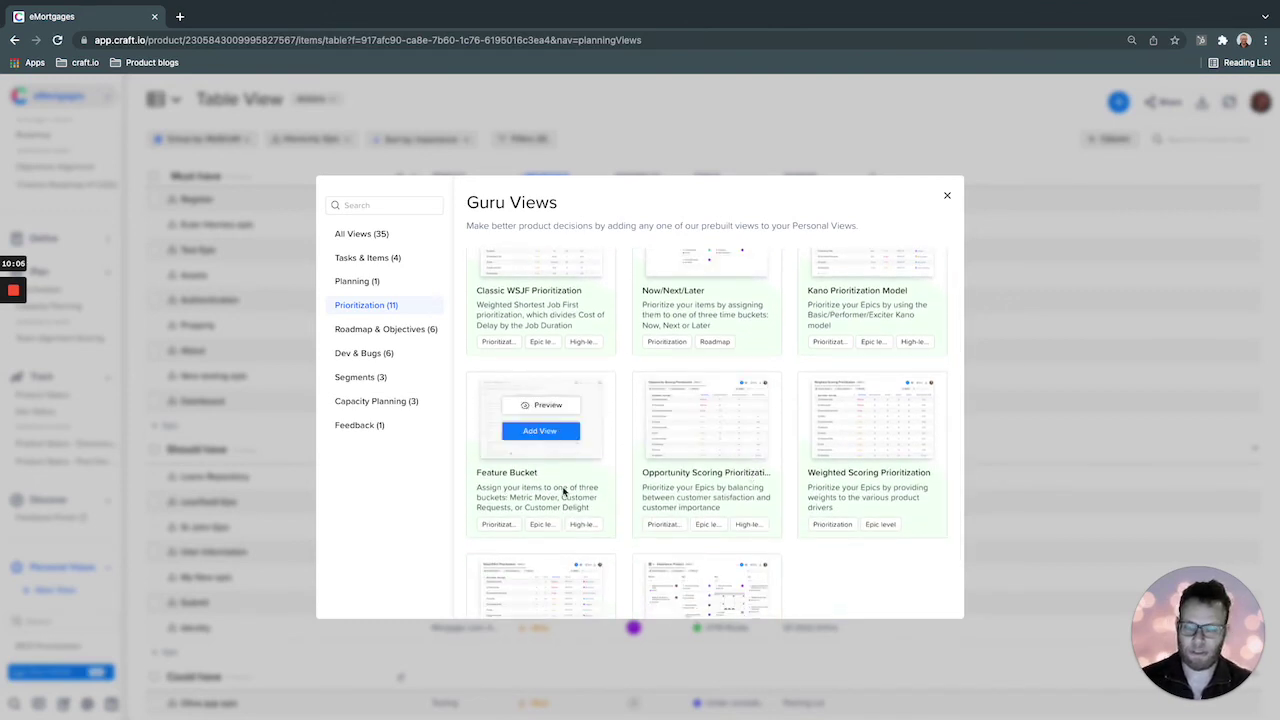
click(528, 440)
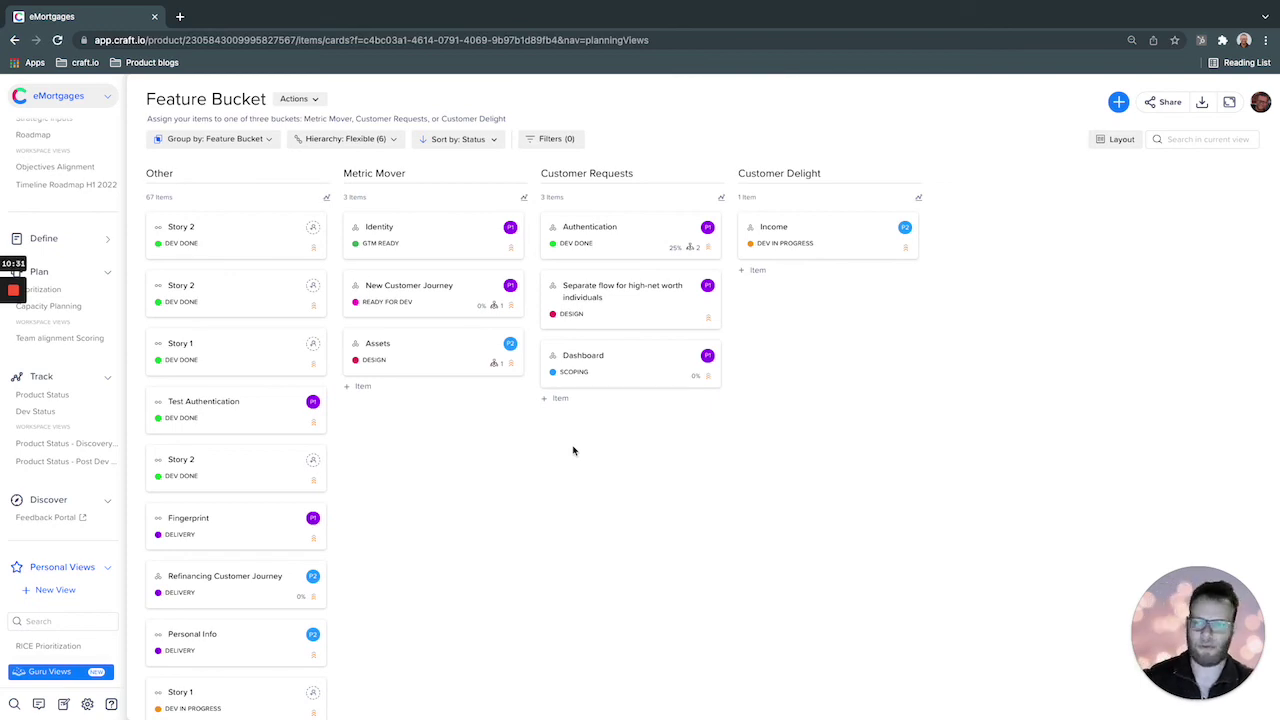
In the personal Table View, add a custom number field named Parameter 1 and widen its column to fit the name
scroll(58, 616, down, 2)
click(45, 627)
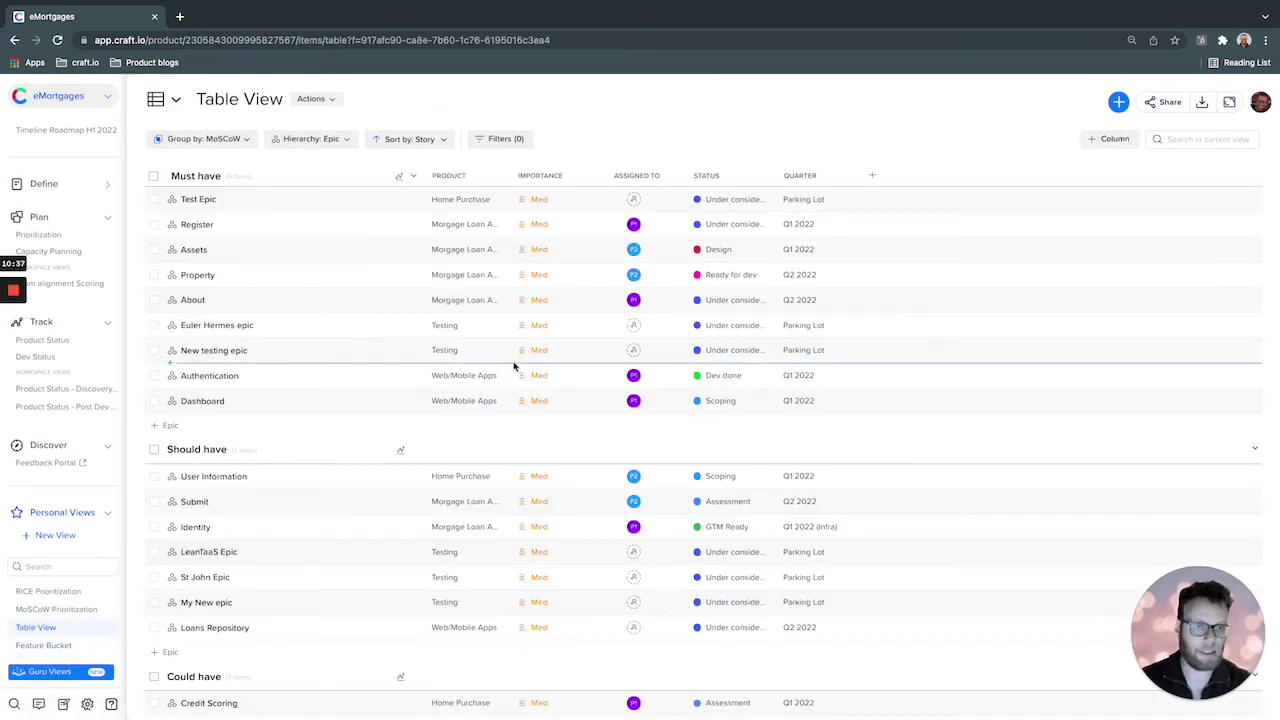
click(873, 177)
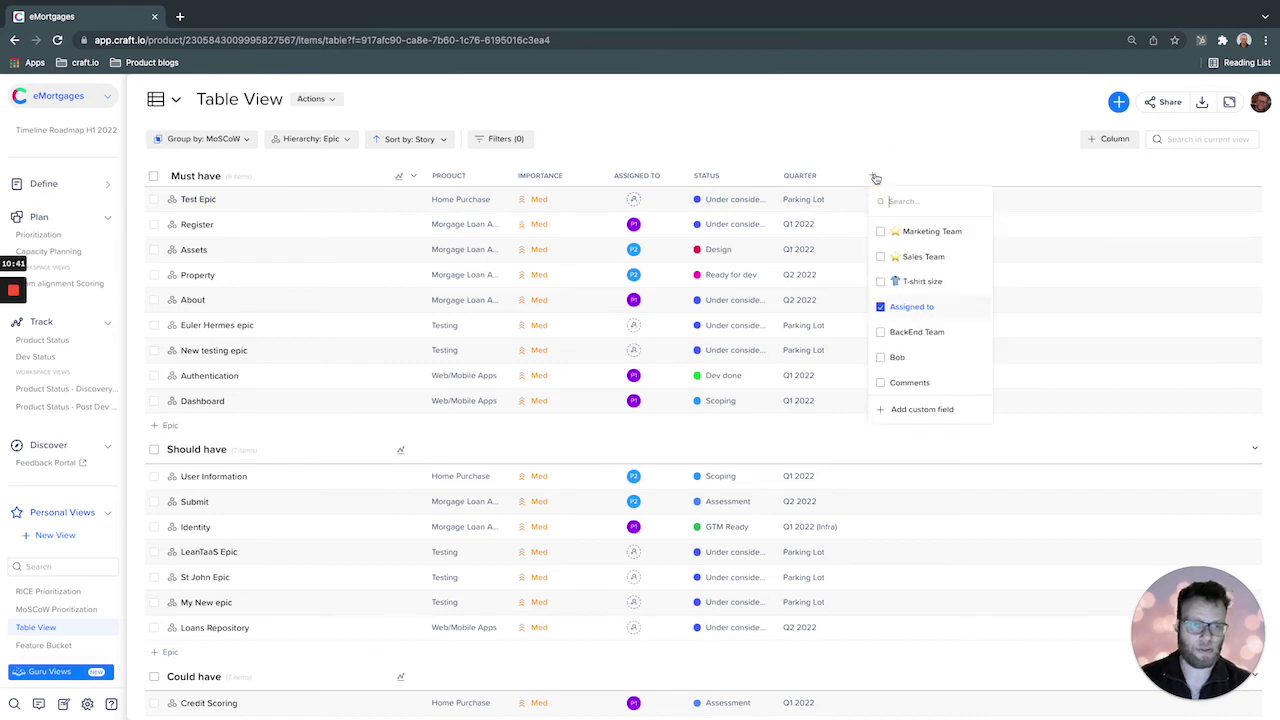
click(942, 413)
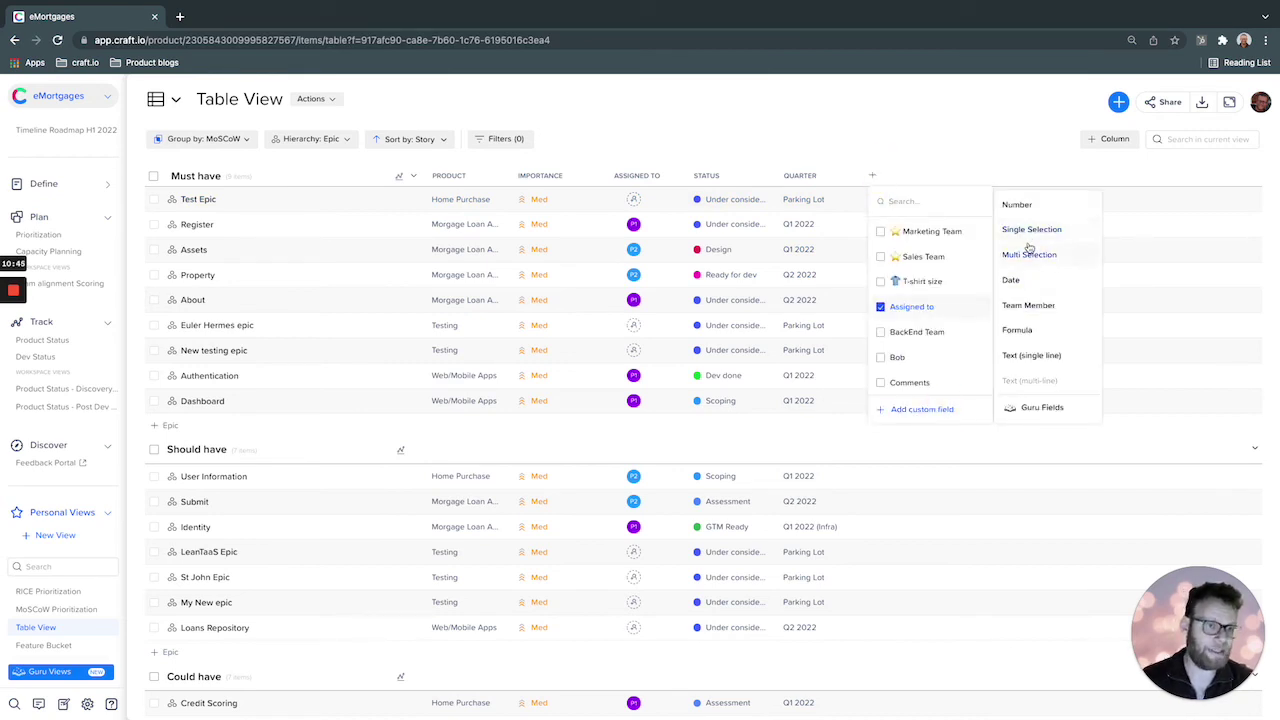
click(1018, 205)
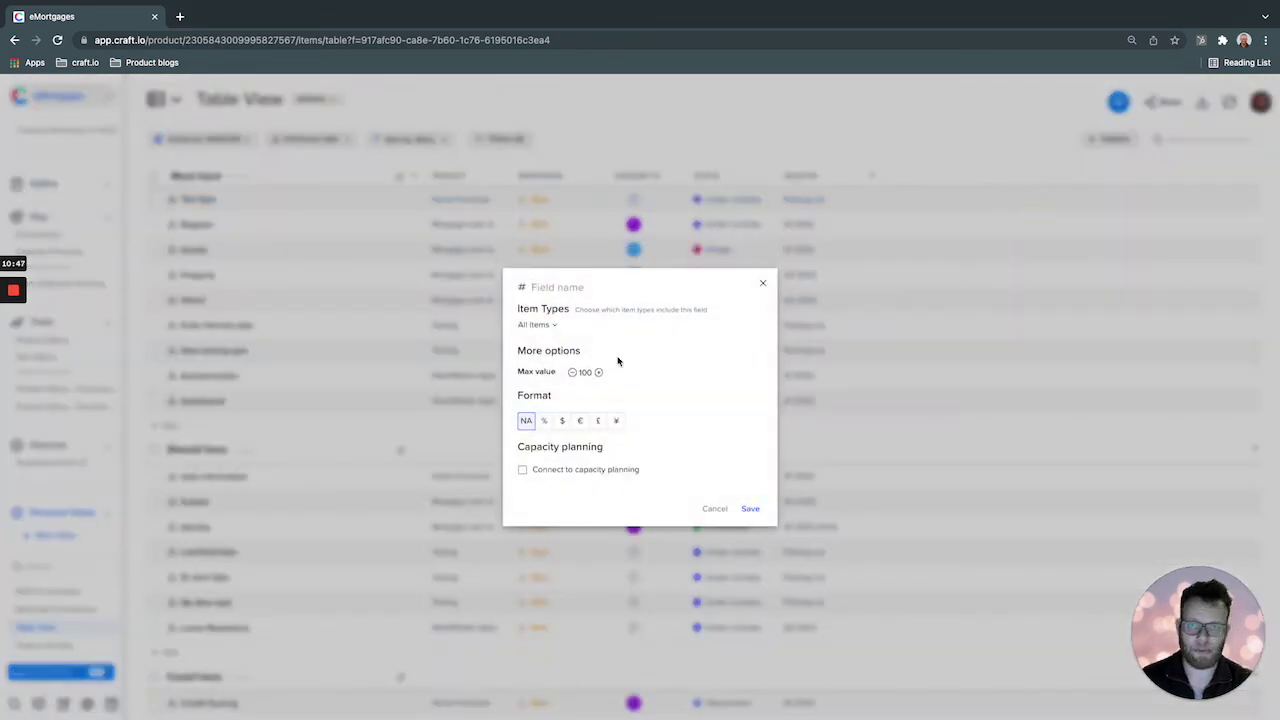
text(Par)
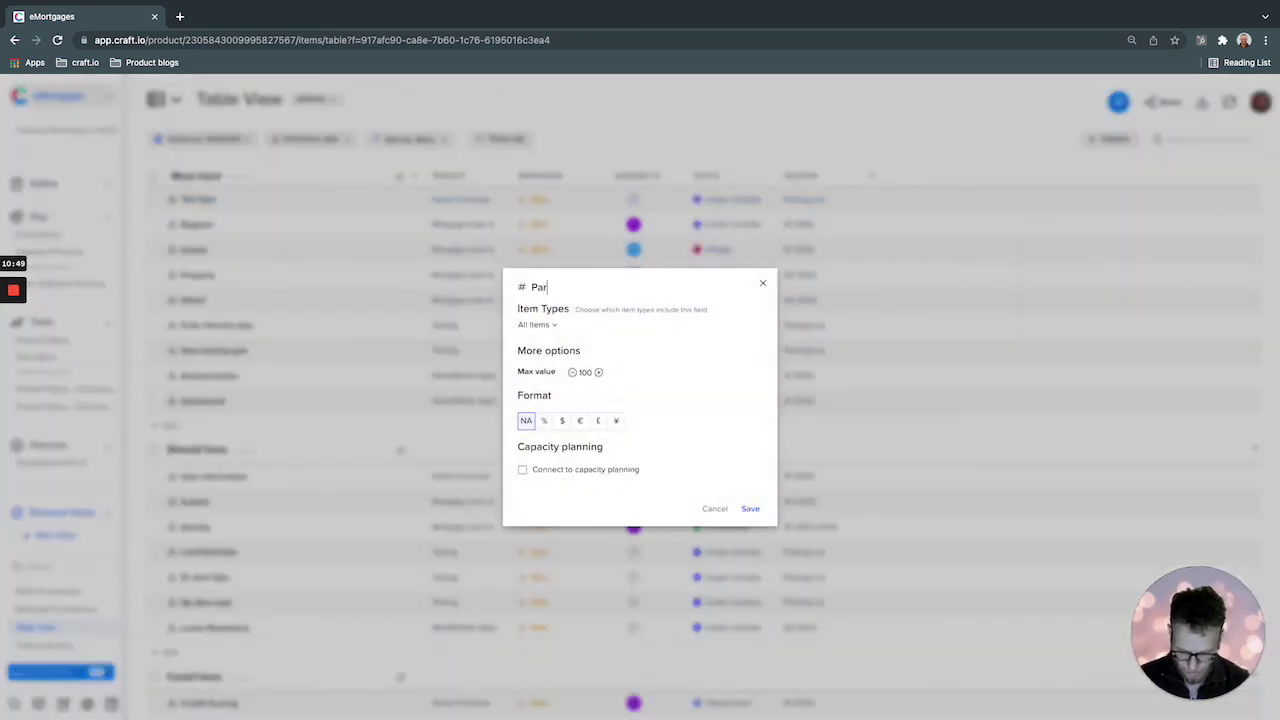
text(ameter 1)
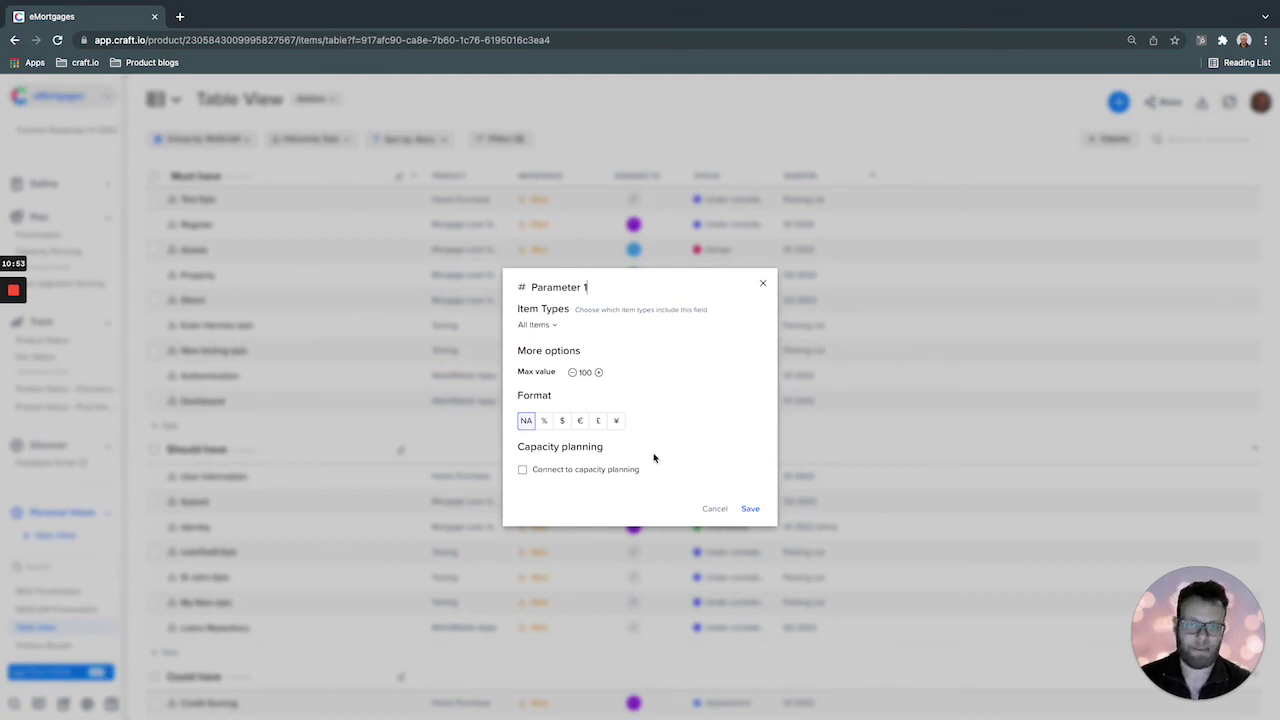
click(750, 508)
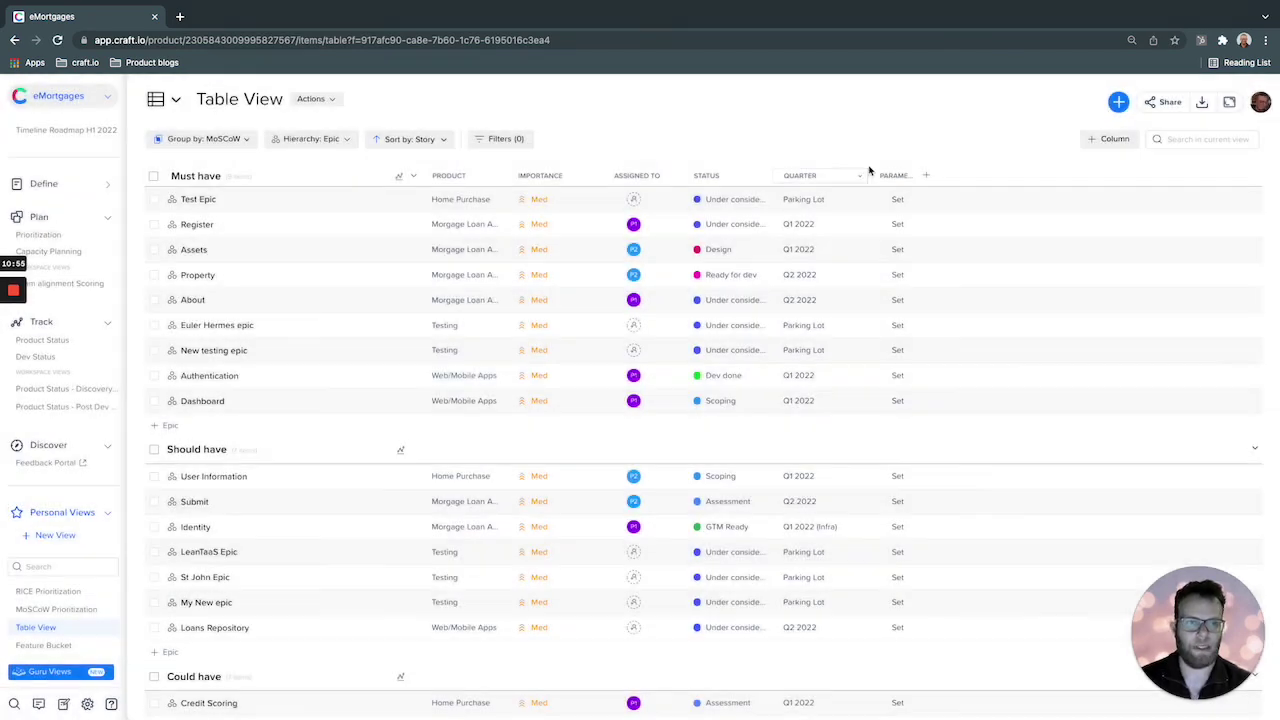
drag(932, 175, 960, 177)
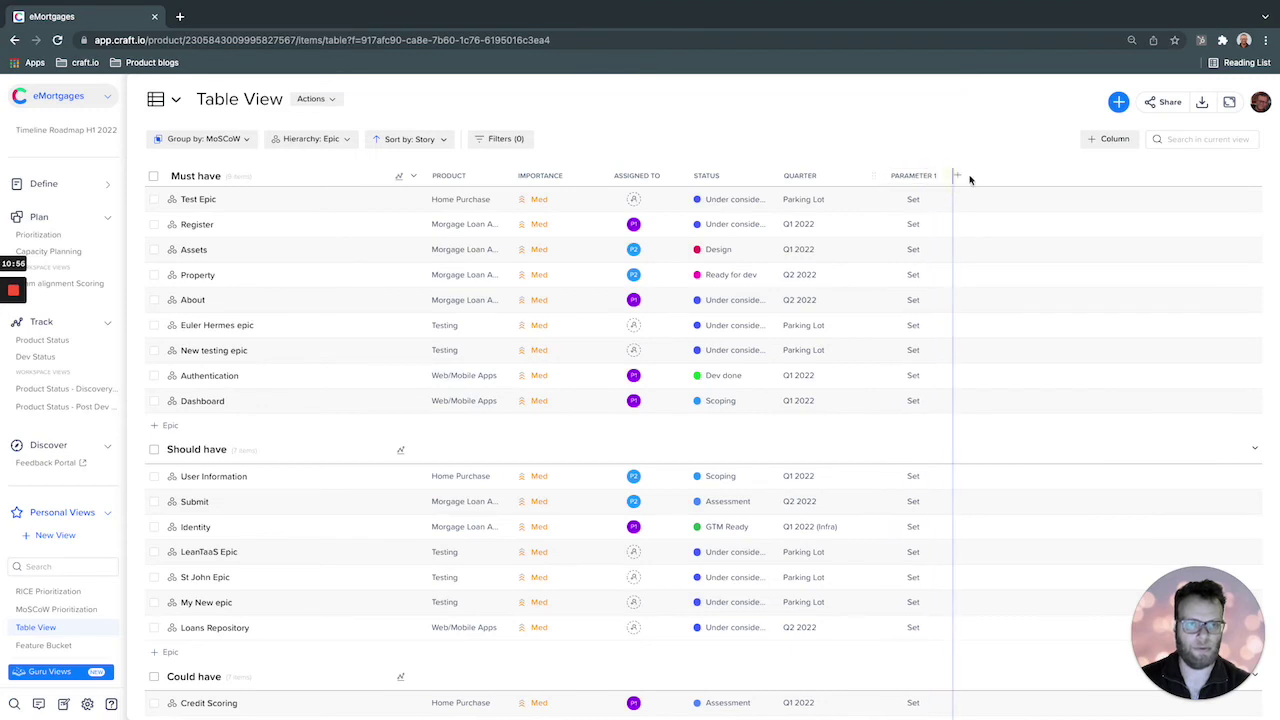
Add a second custom number field named Parameter 2 to the table and widen its column
click(957, 175)
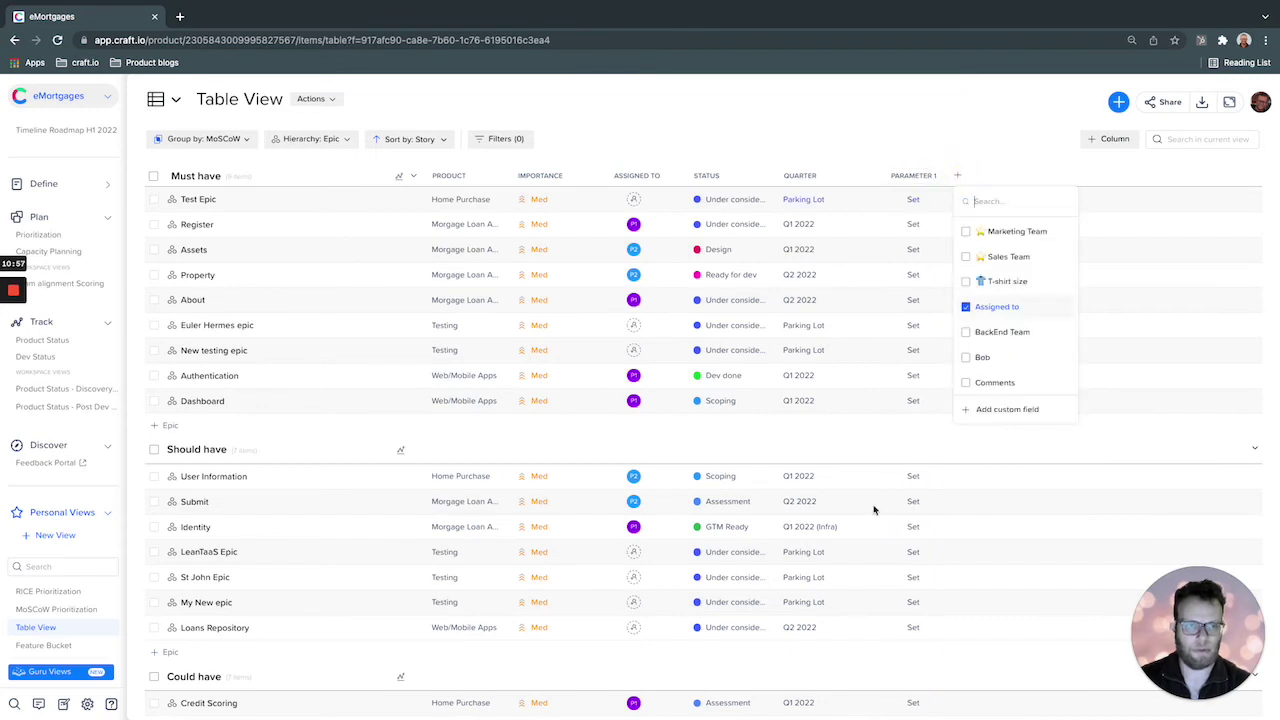
click(1007, 409)
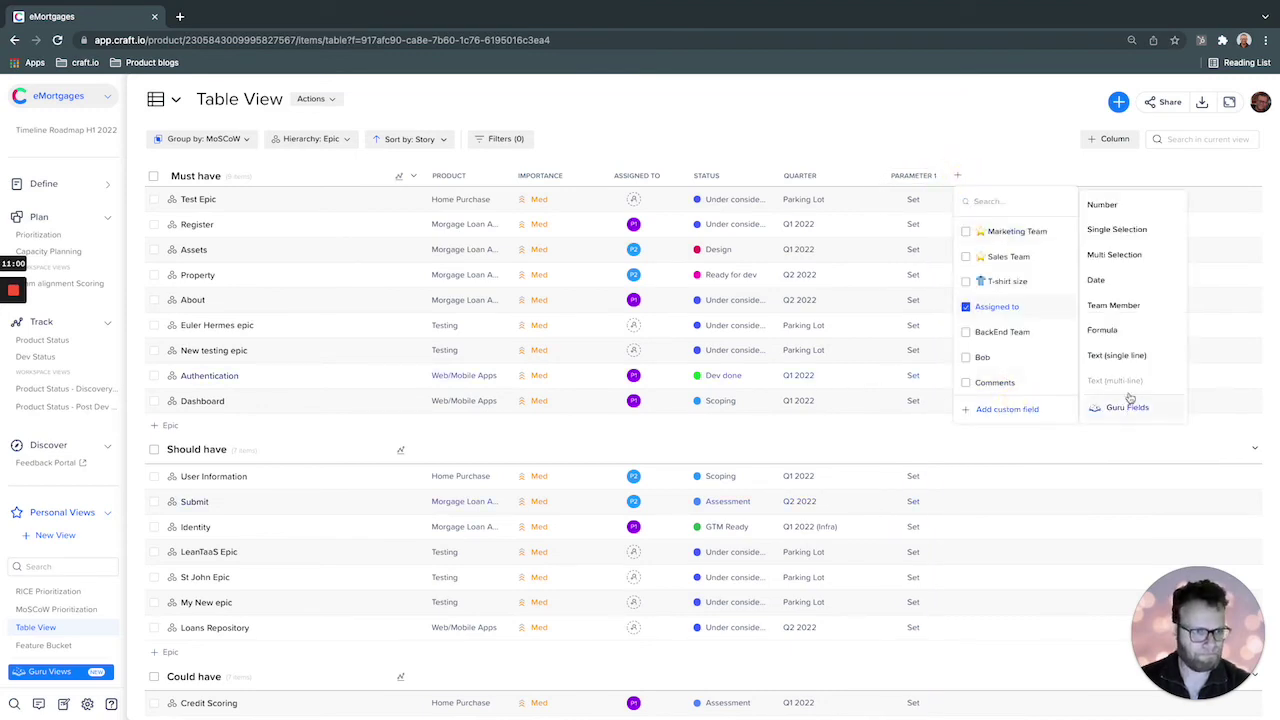
click(1104, 205)
text(Par)
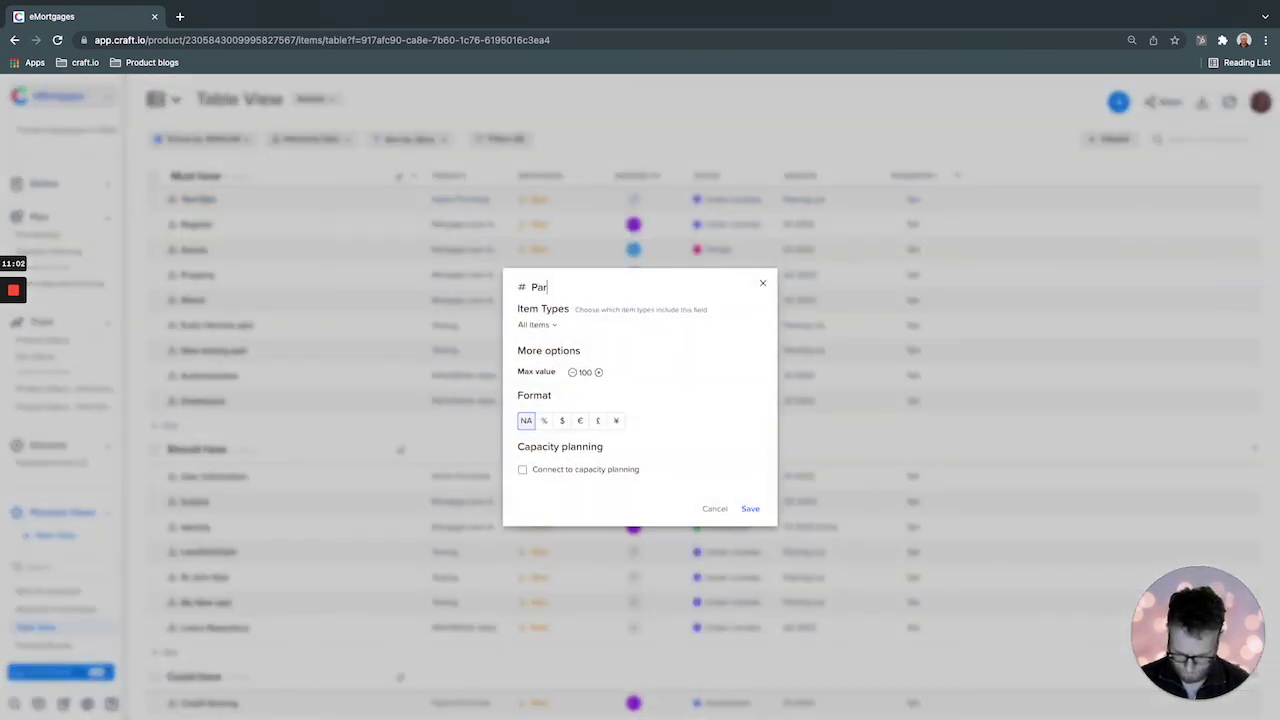
text(ameter 2)
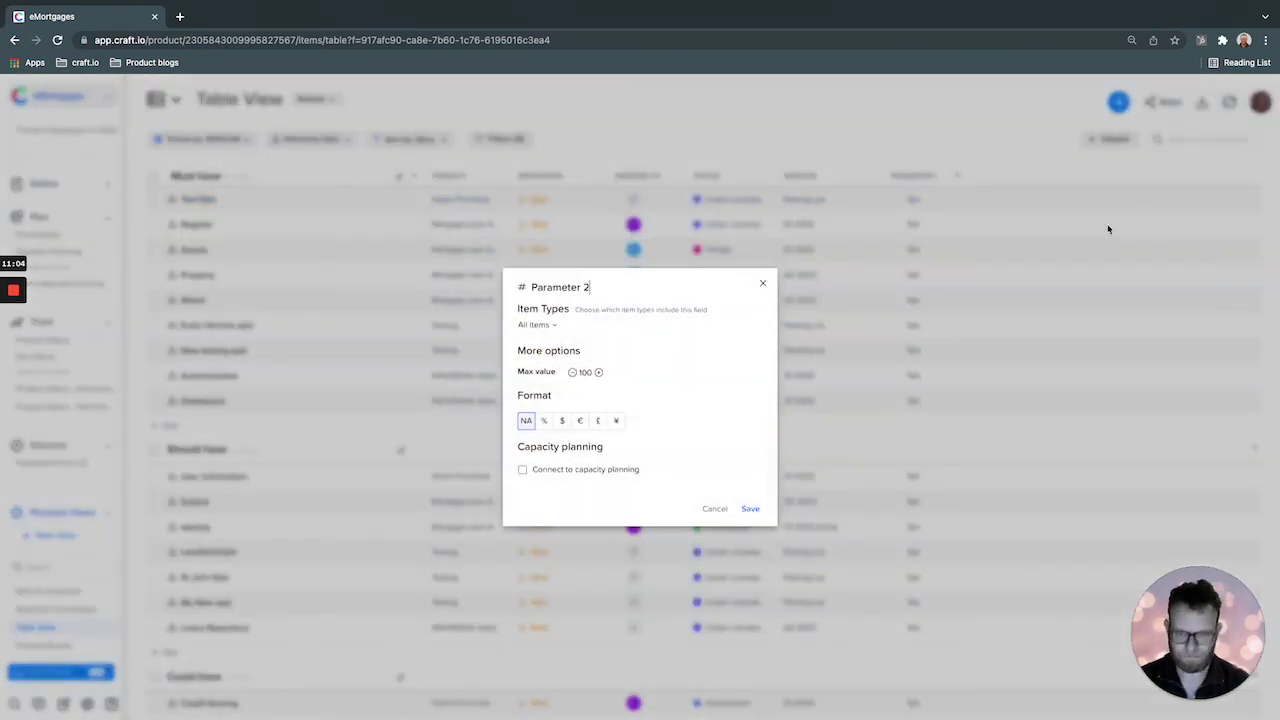
click(750, 509)
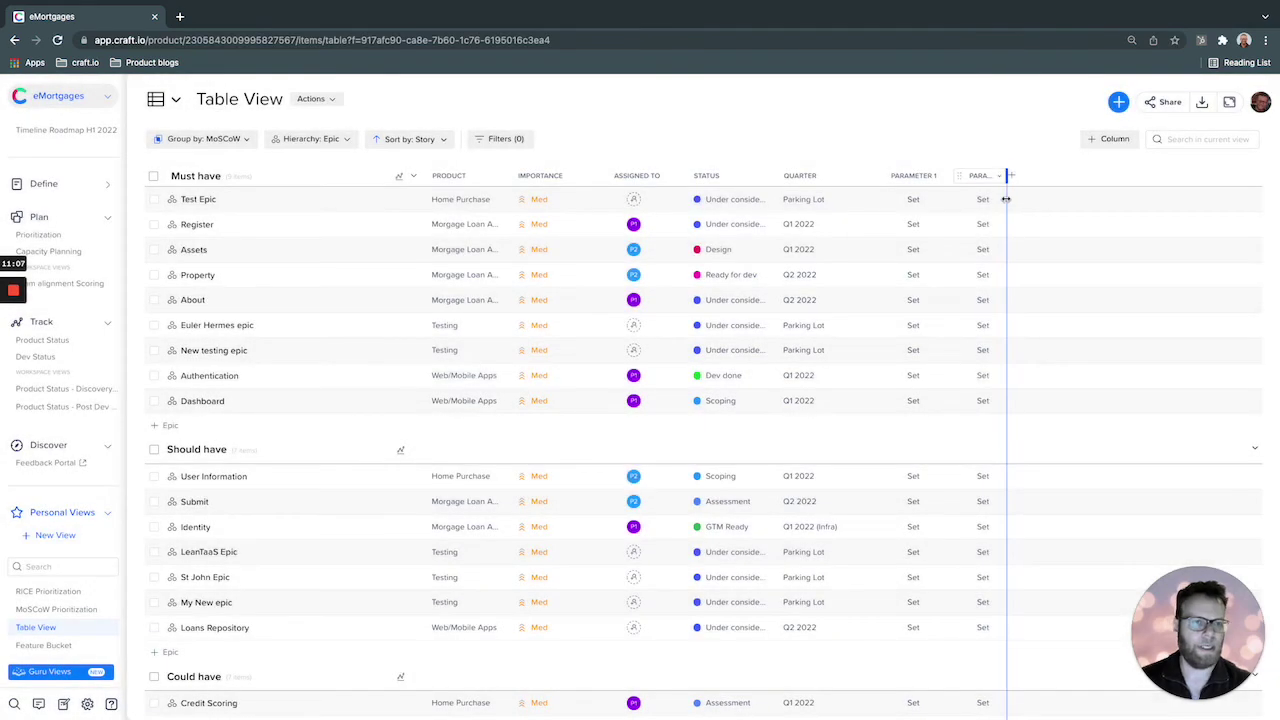
drag(1007, 176, 1024, 176)
Start a new custom formula field for the table and name it Priority scoring
click(1027, 176)
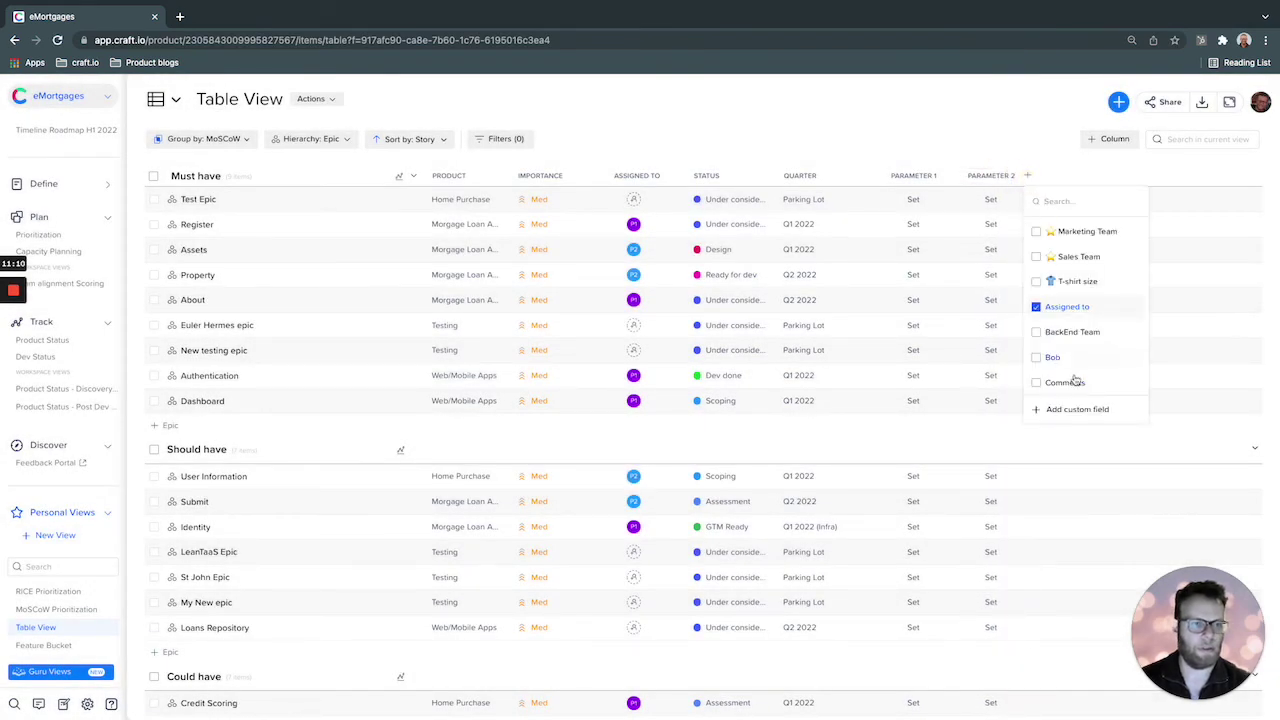
click(1076, 410)
click(1170, 328)
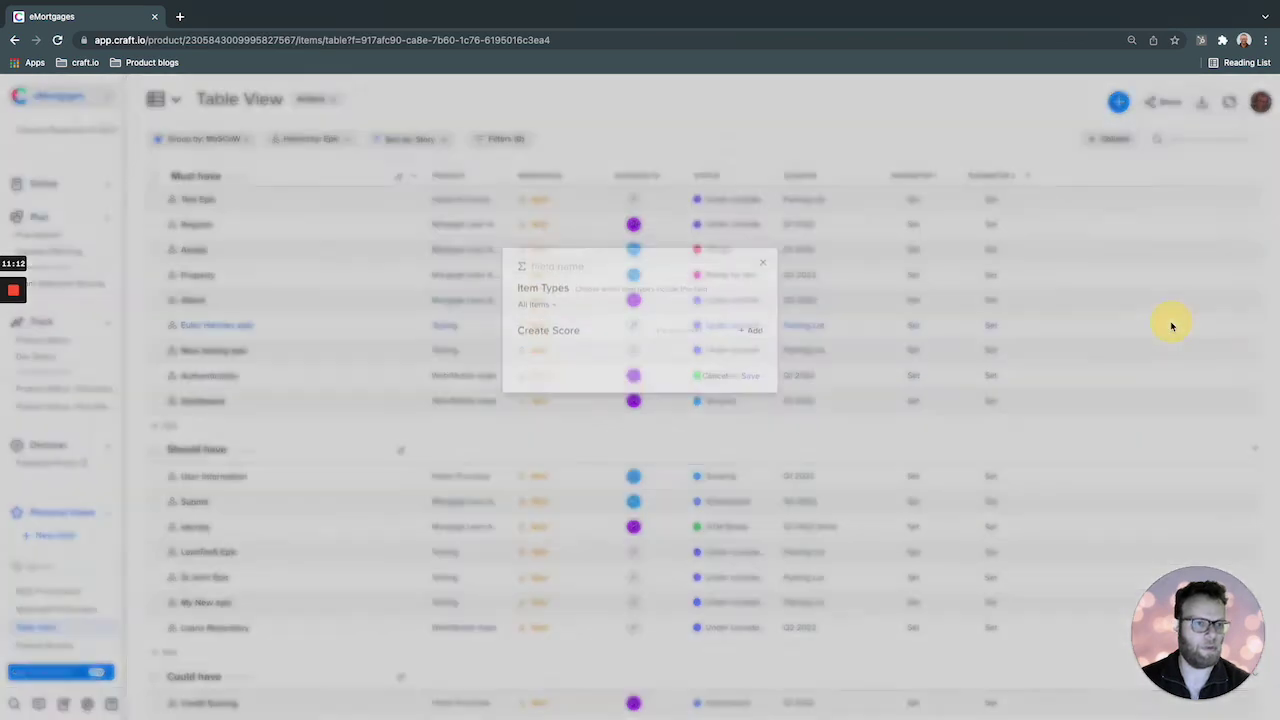
text(P)
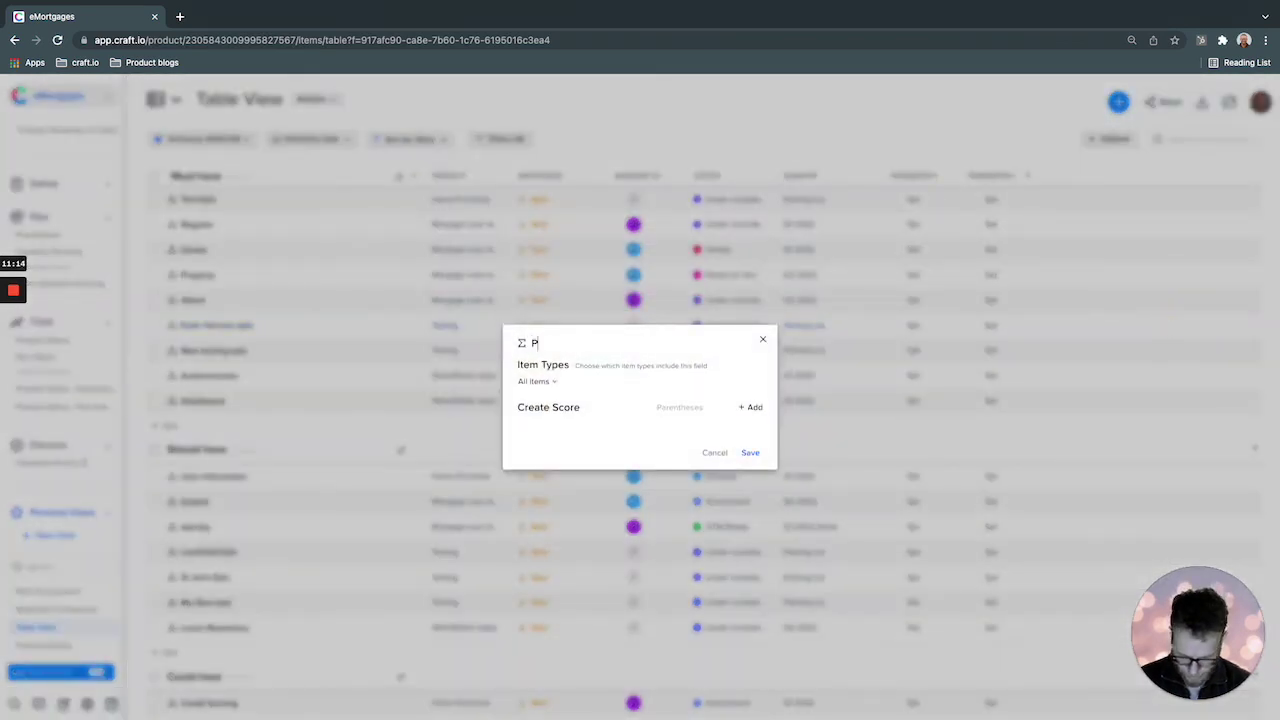
text(riority)
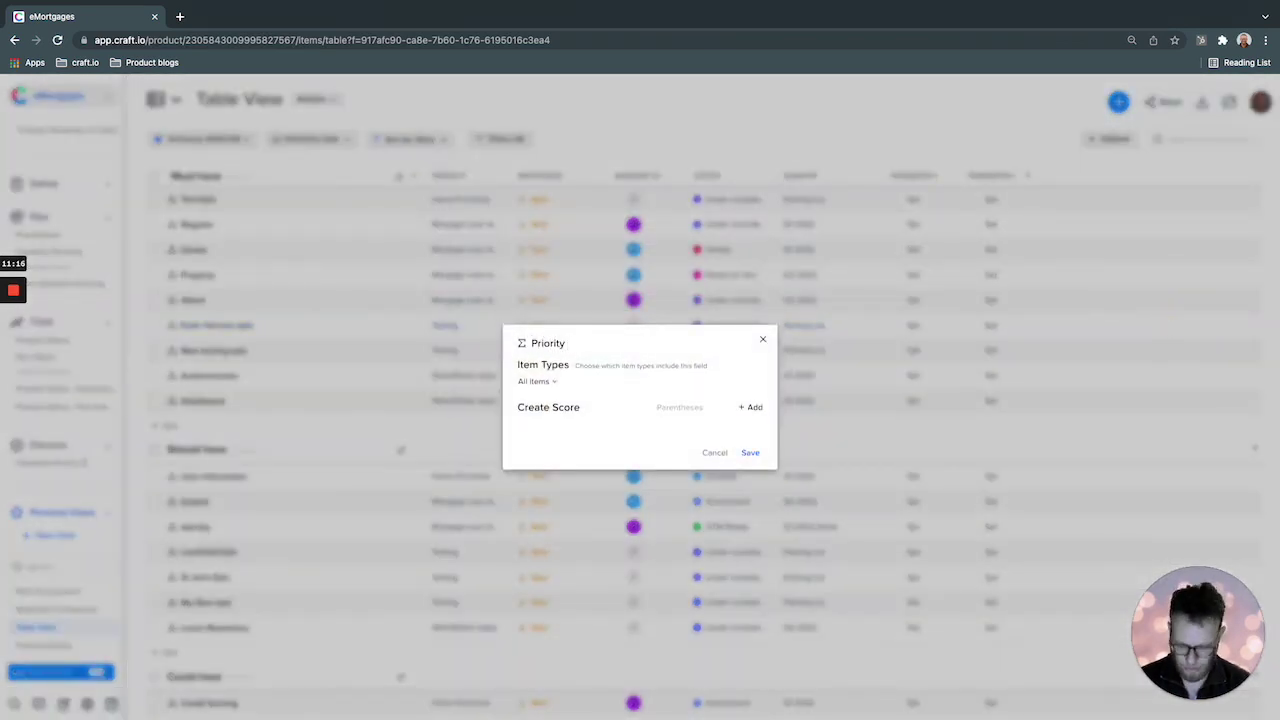
text( scoring)
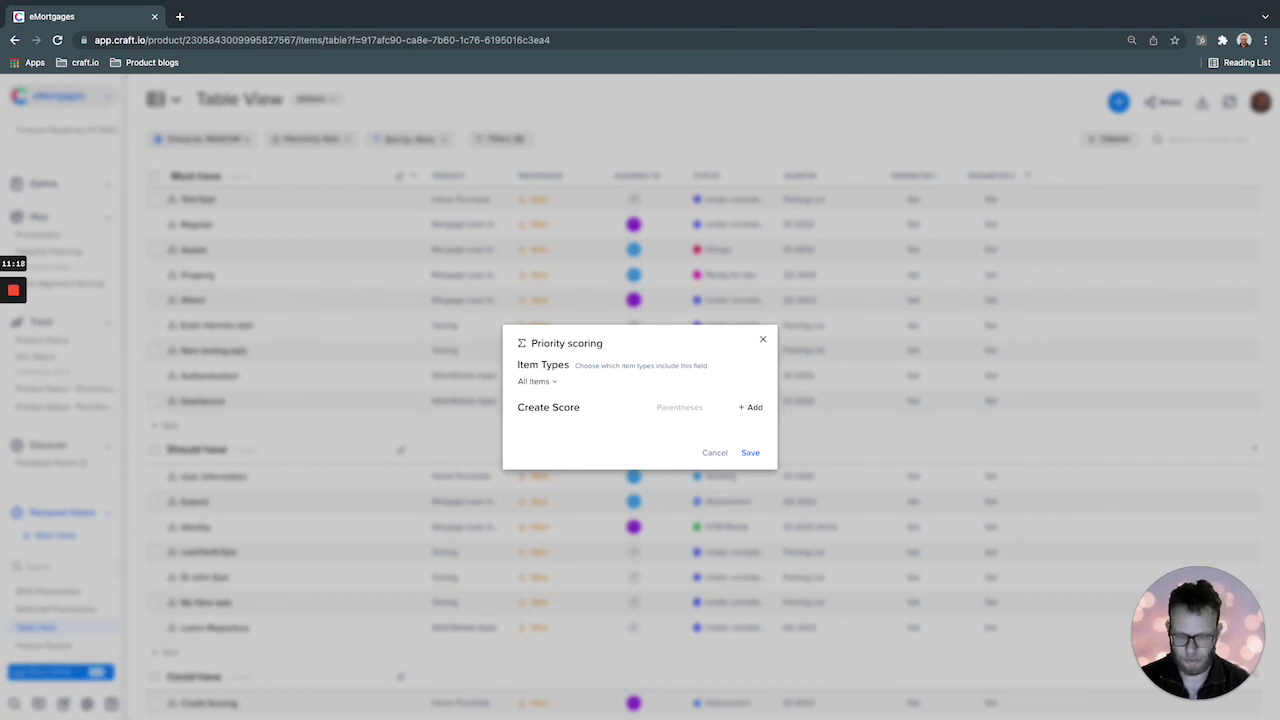
Build the score as Parameter 1 plus Parameter 2, each weighted 100%, and save the formula field
click(751, 407)
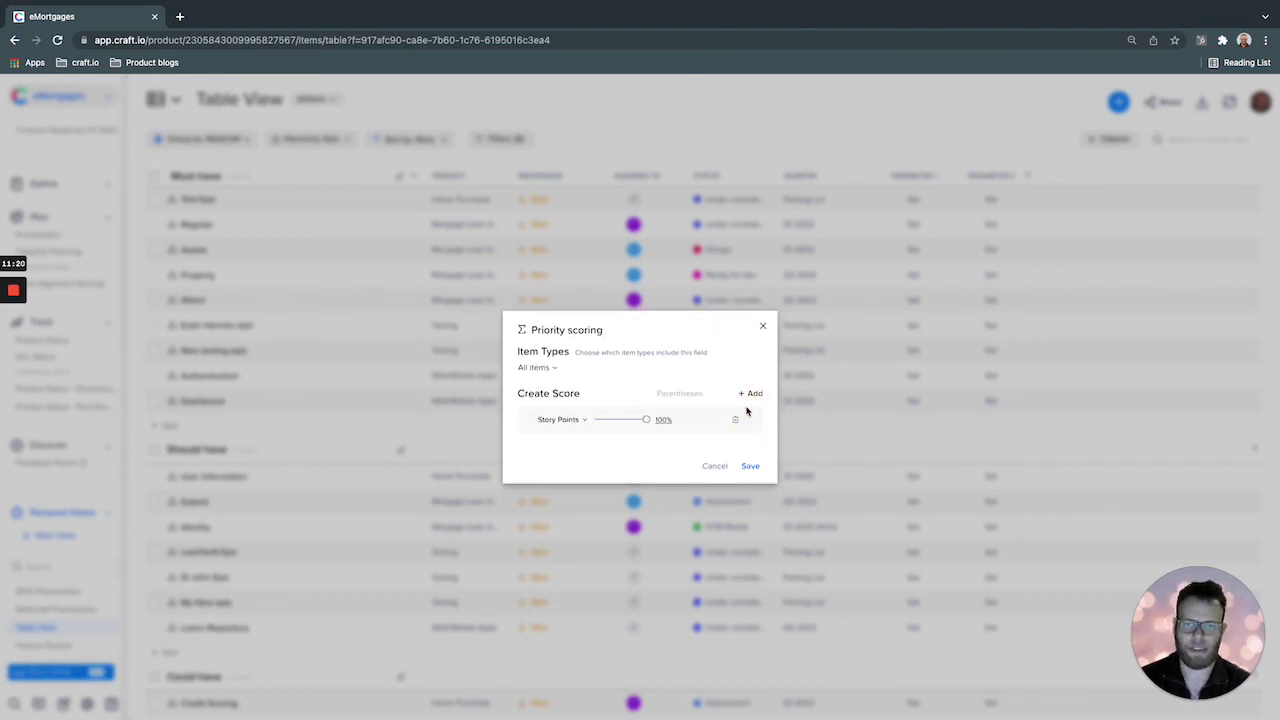
click(571, 424)
scroll(591, 580, down, 5)
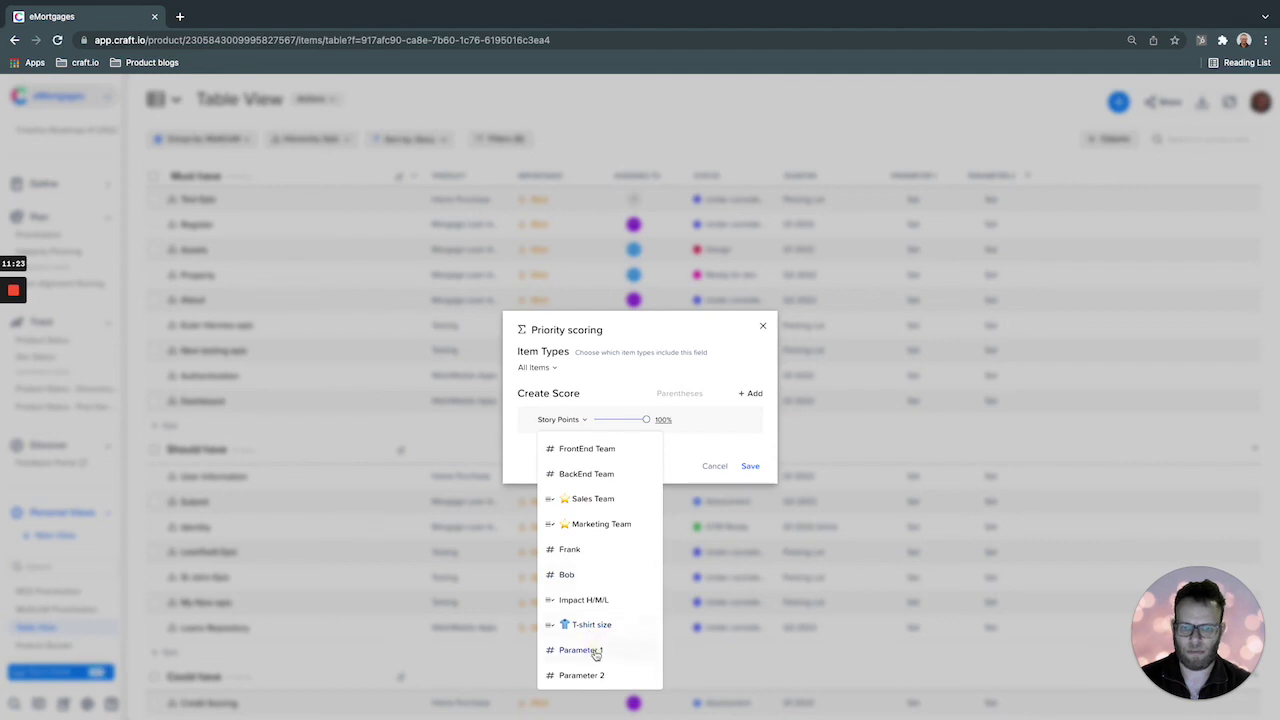
click(595, 651)
click(751, 394)
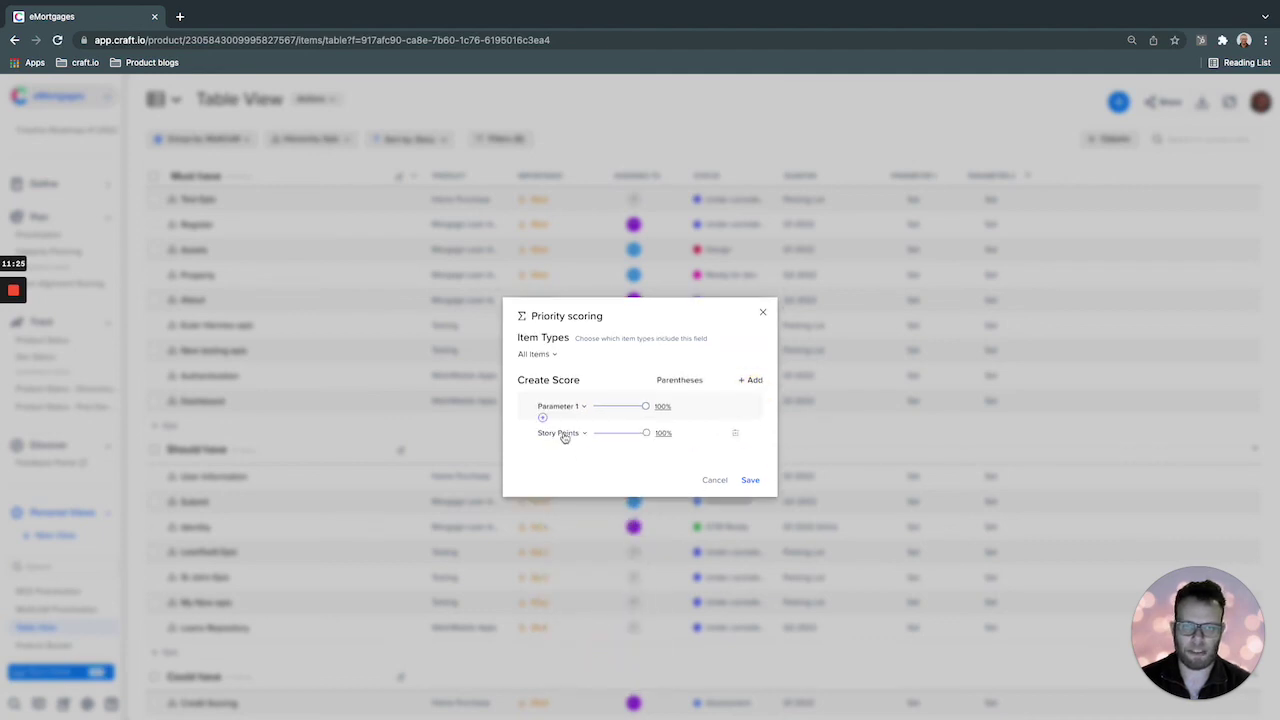
click(558, 433)
scroll(572, 560, down, 5)
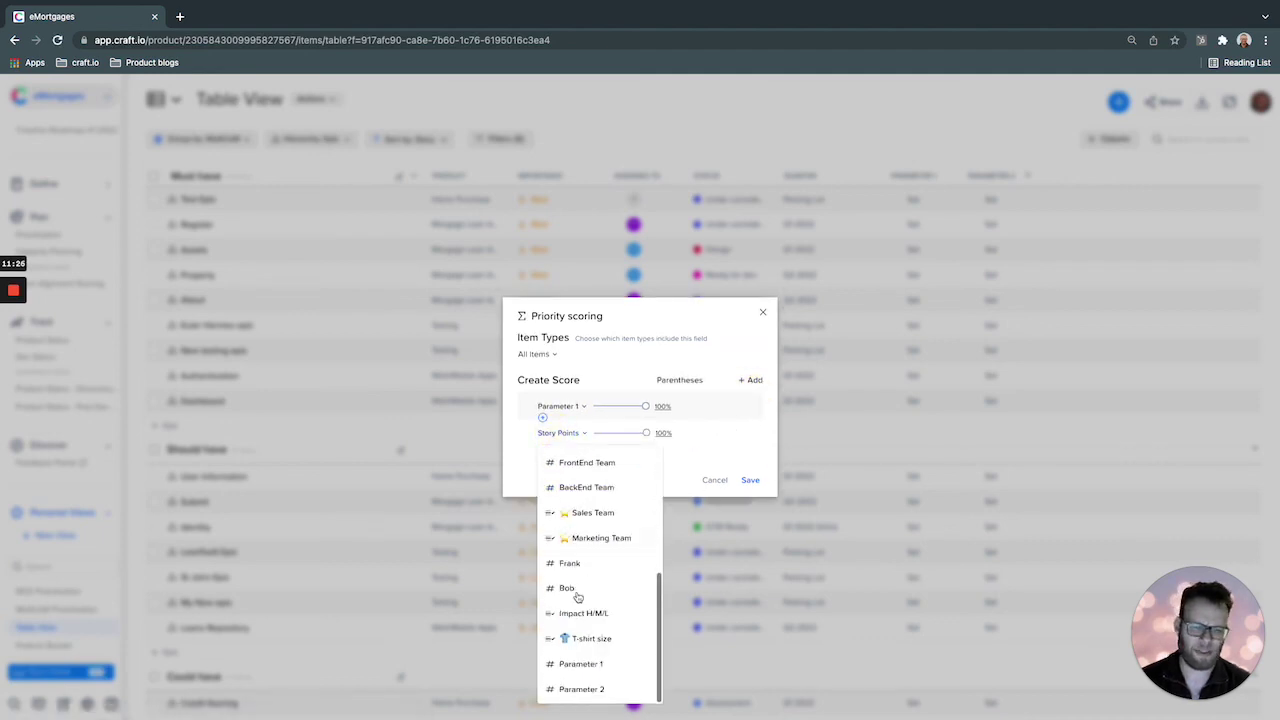
click(588, 690)
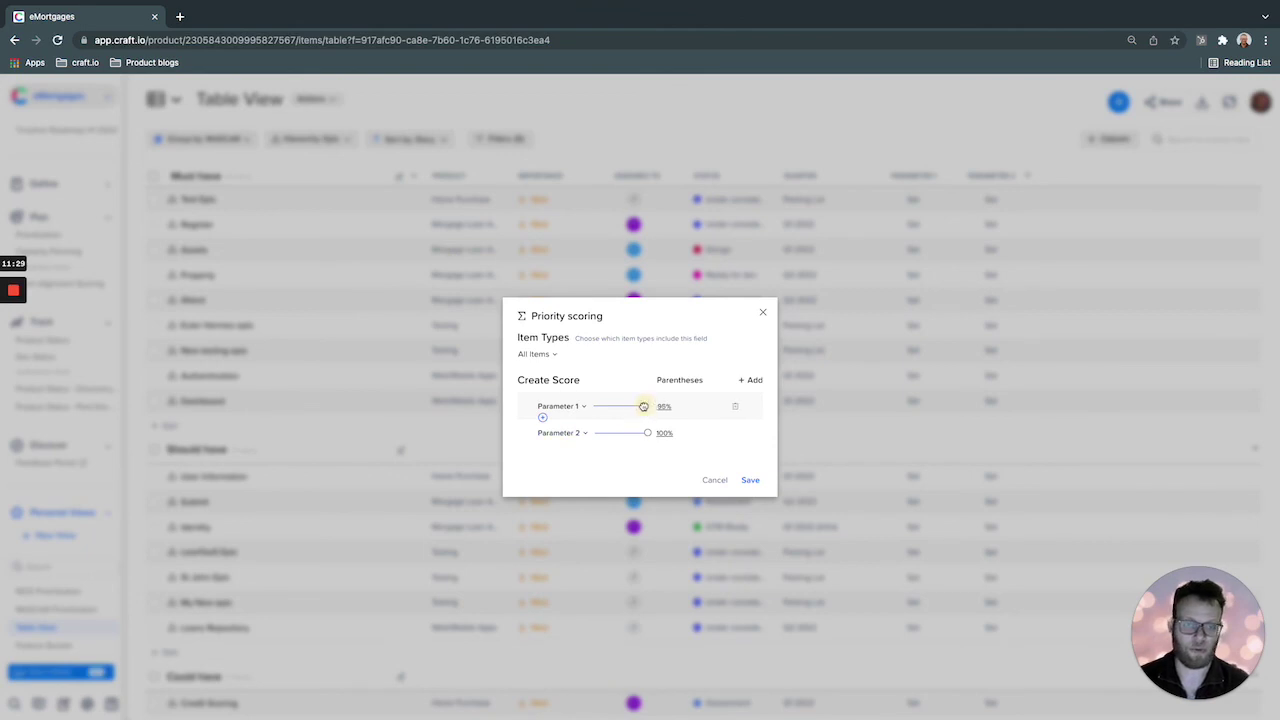
drag(645, 406, 672, 408)
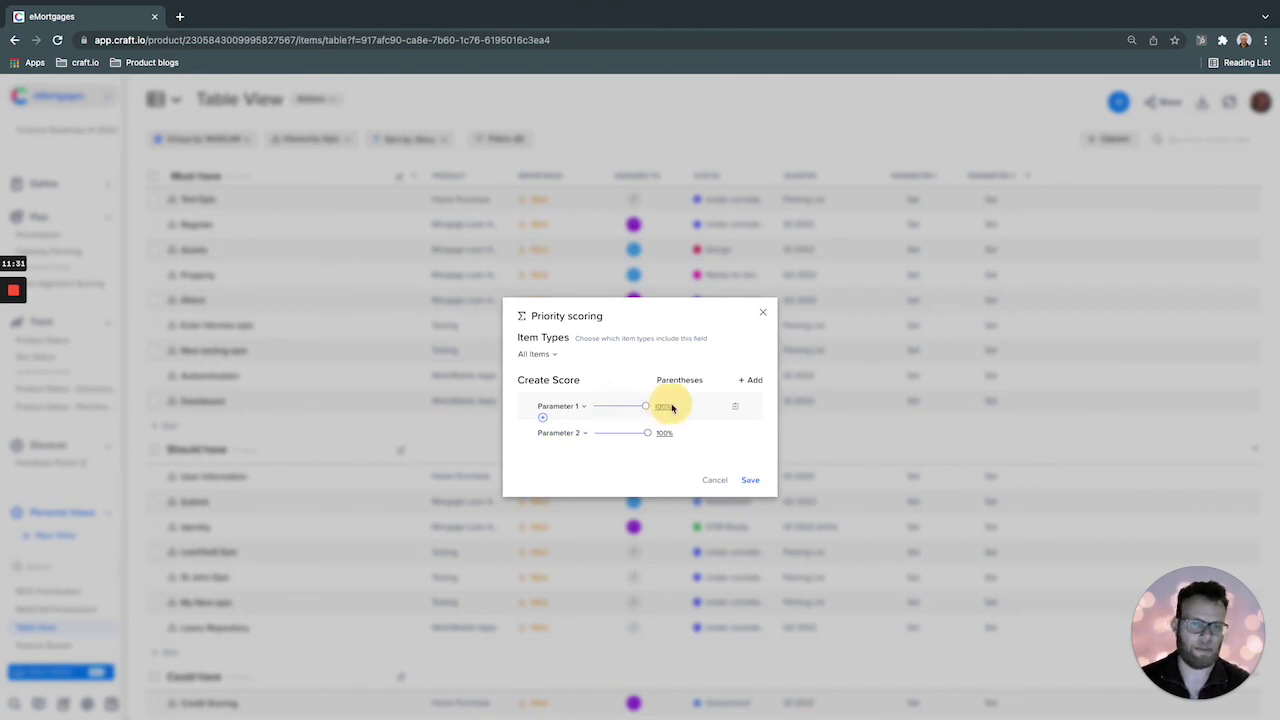
click(751, 481)
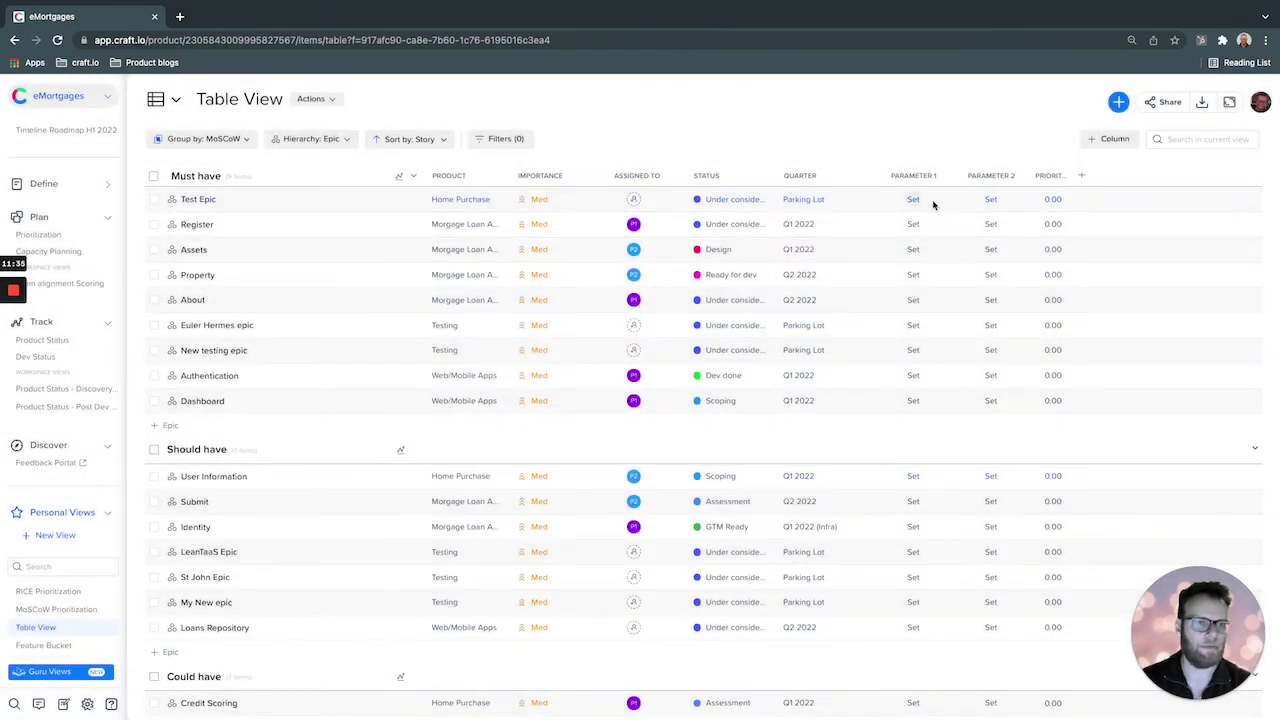
Set Test Epic's Parameter 1 to 6 and Parameter 2 to 7, and widen the Priority scoring column
click(912, 201)
text(6)
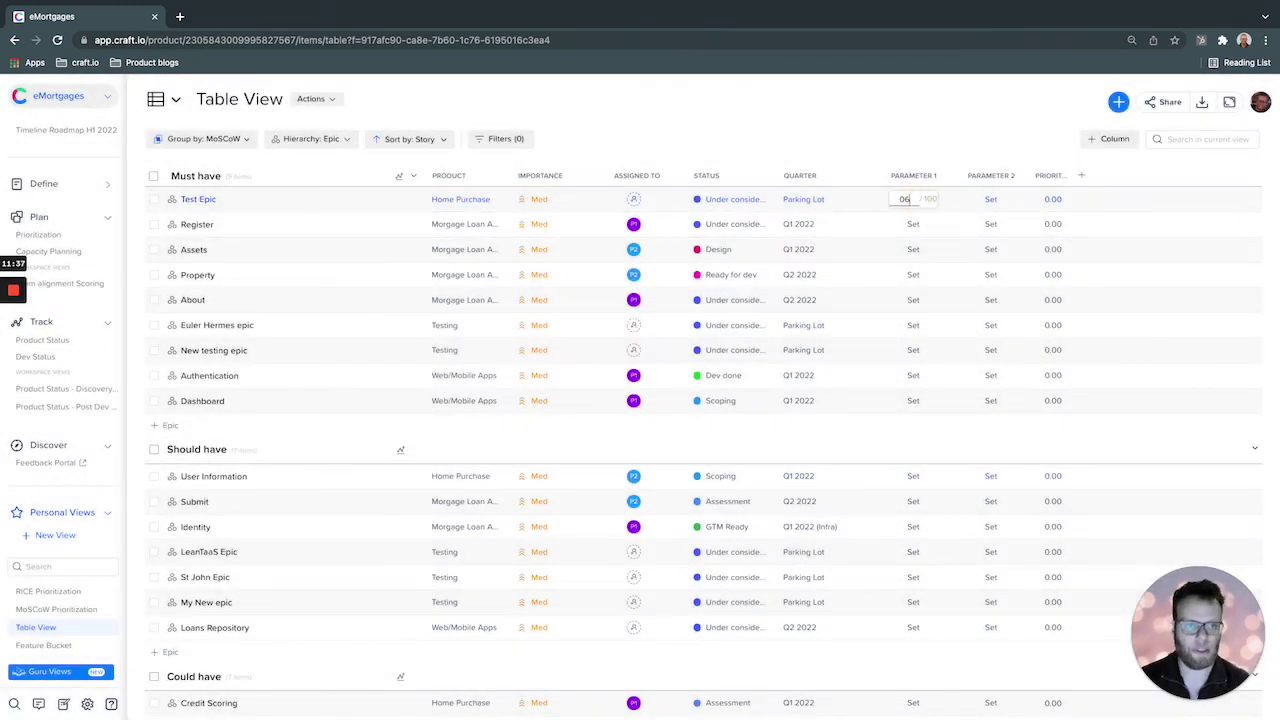
click(988, 200)
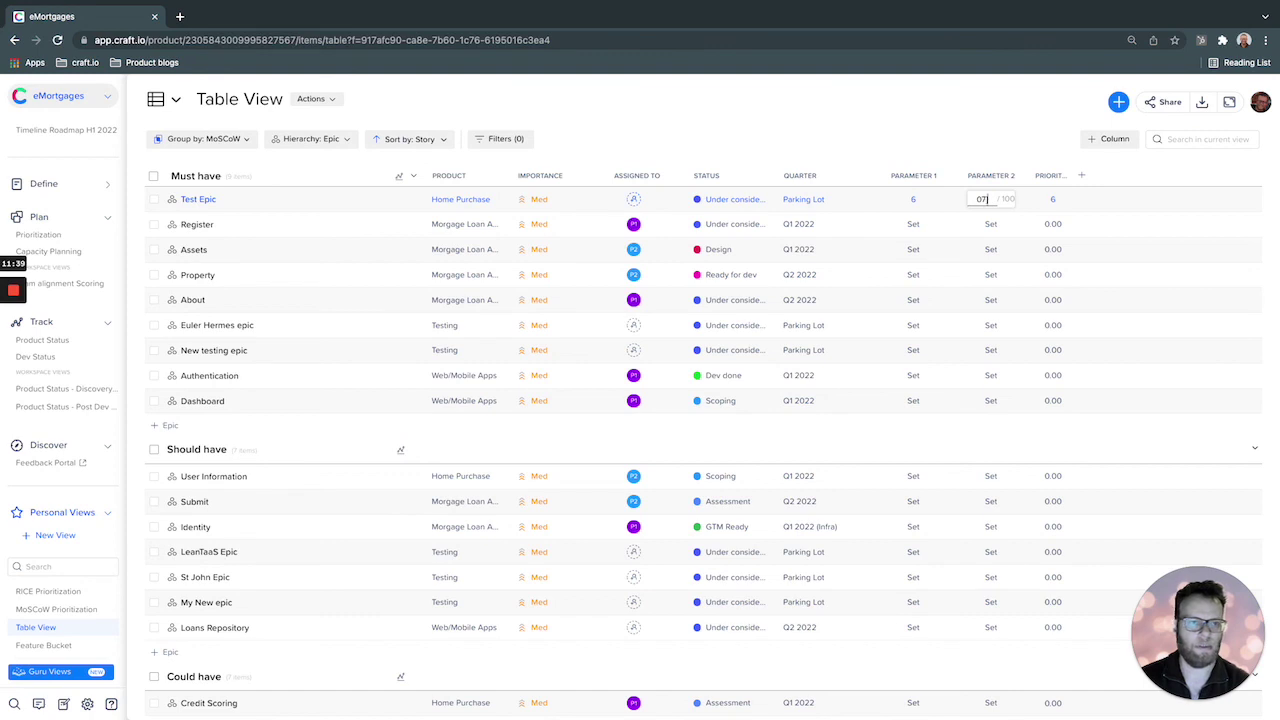
key(Return)
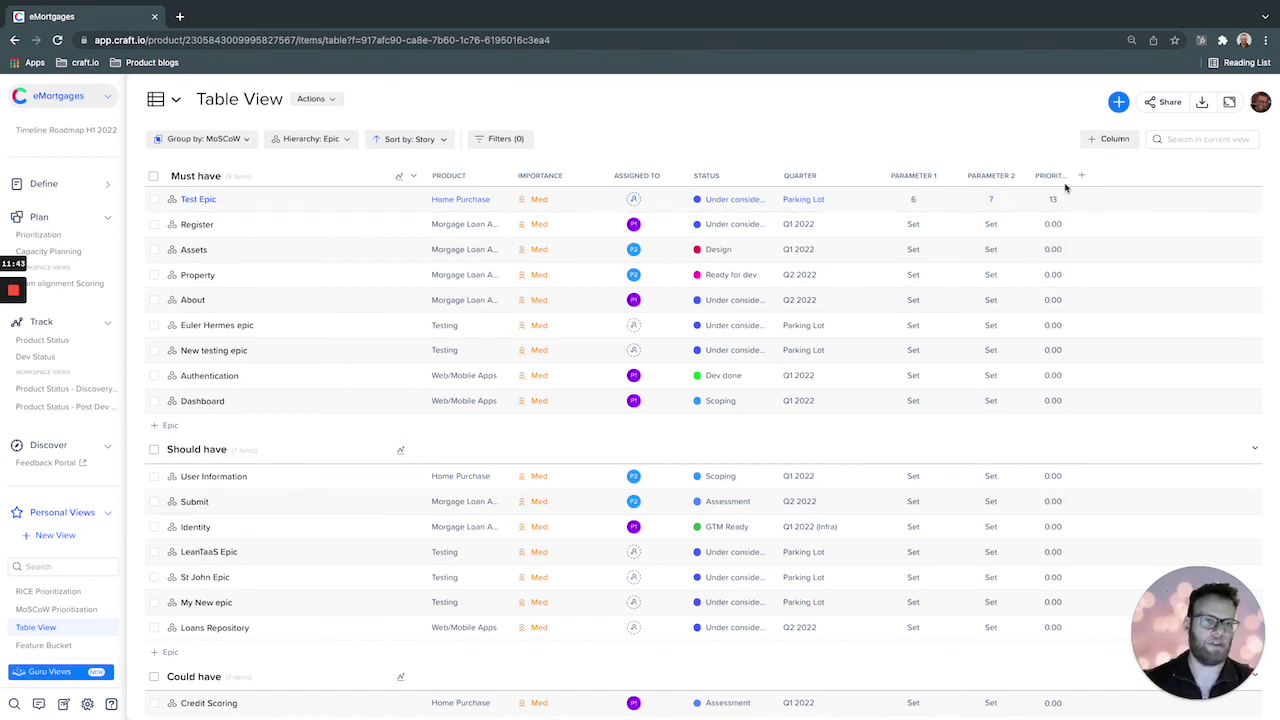
drag(1075, 176, 1091, 175)
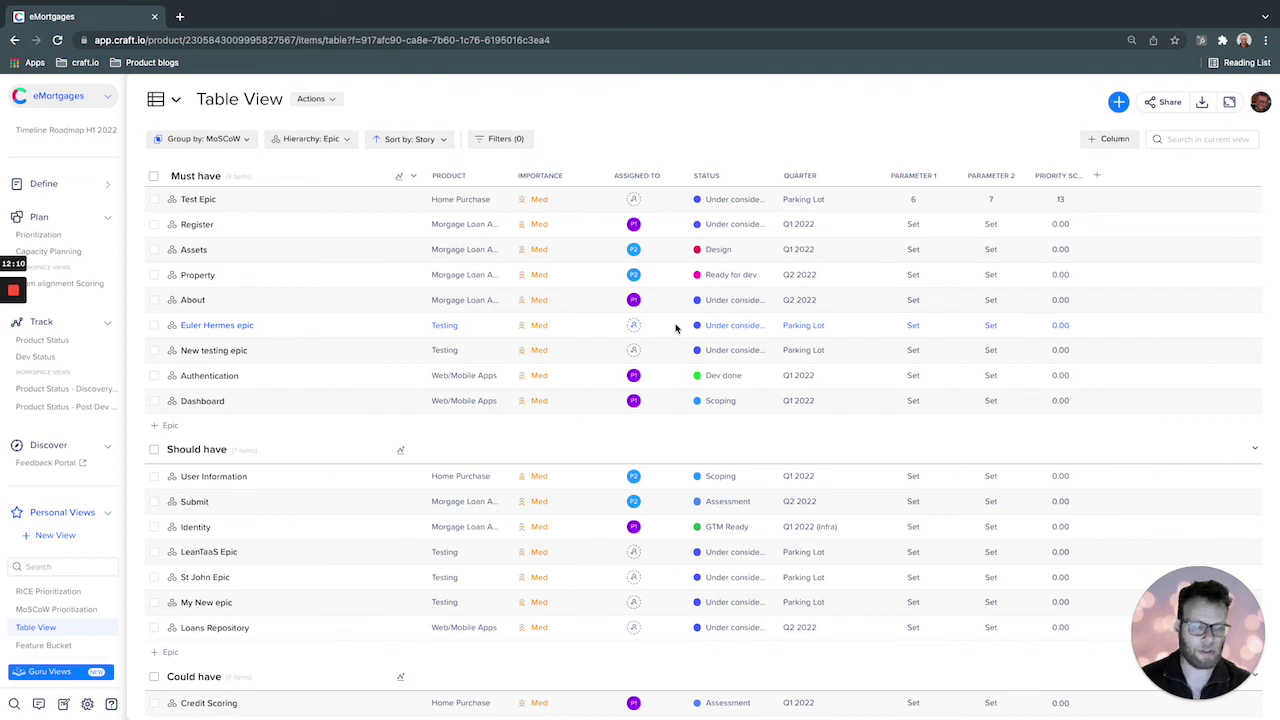
Open the contact support chat from the help options, and close it again
click(113, 706)
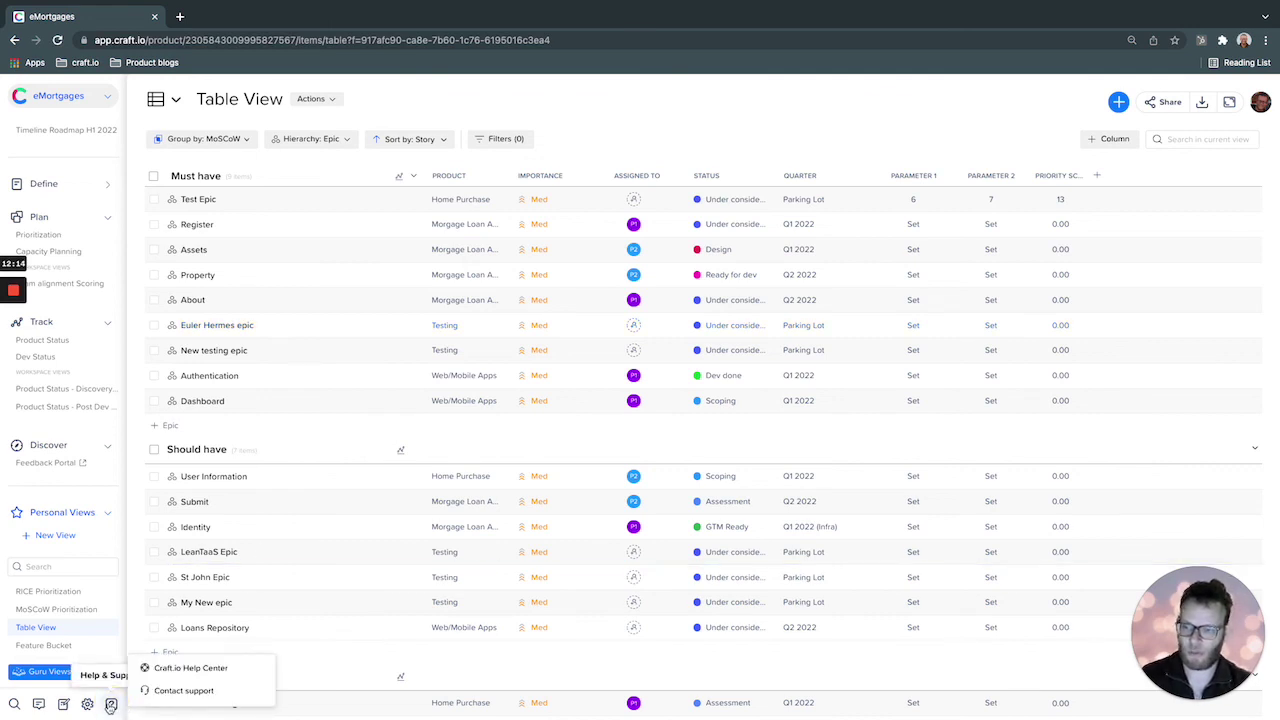
click(186, 690)
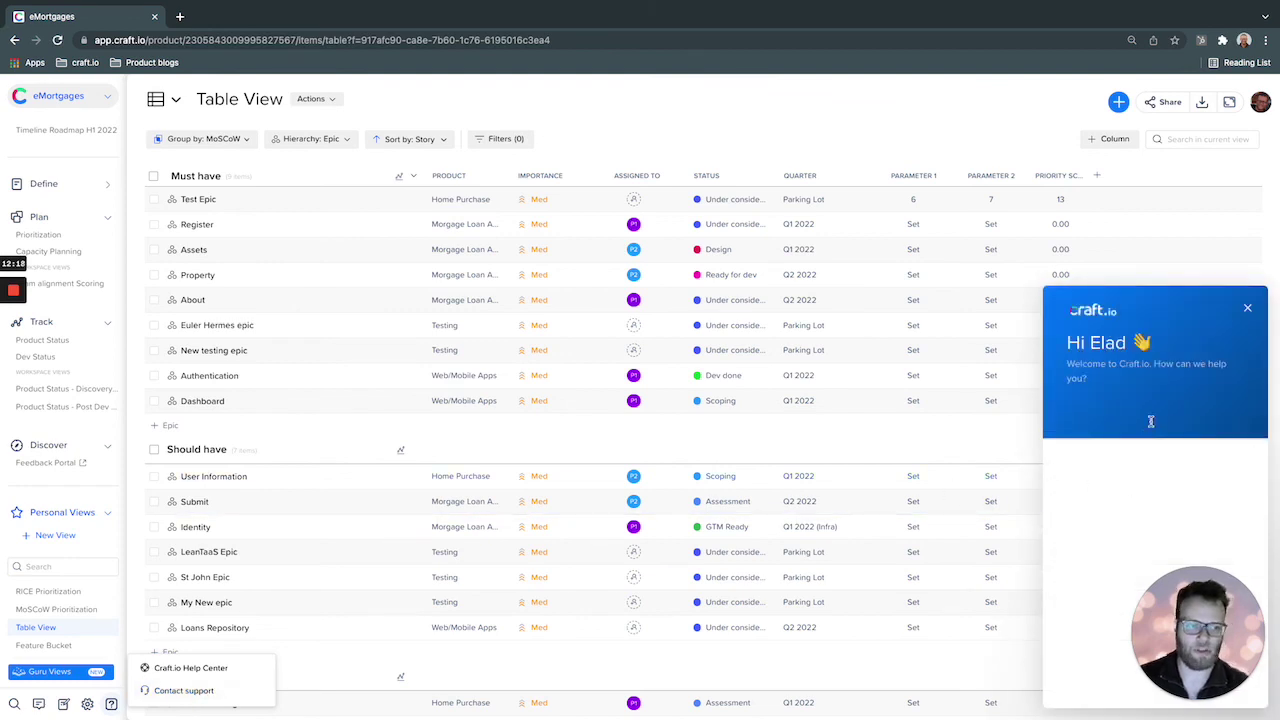
click(1246, 311)
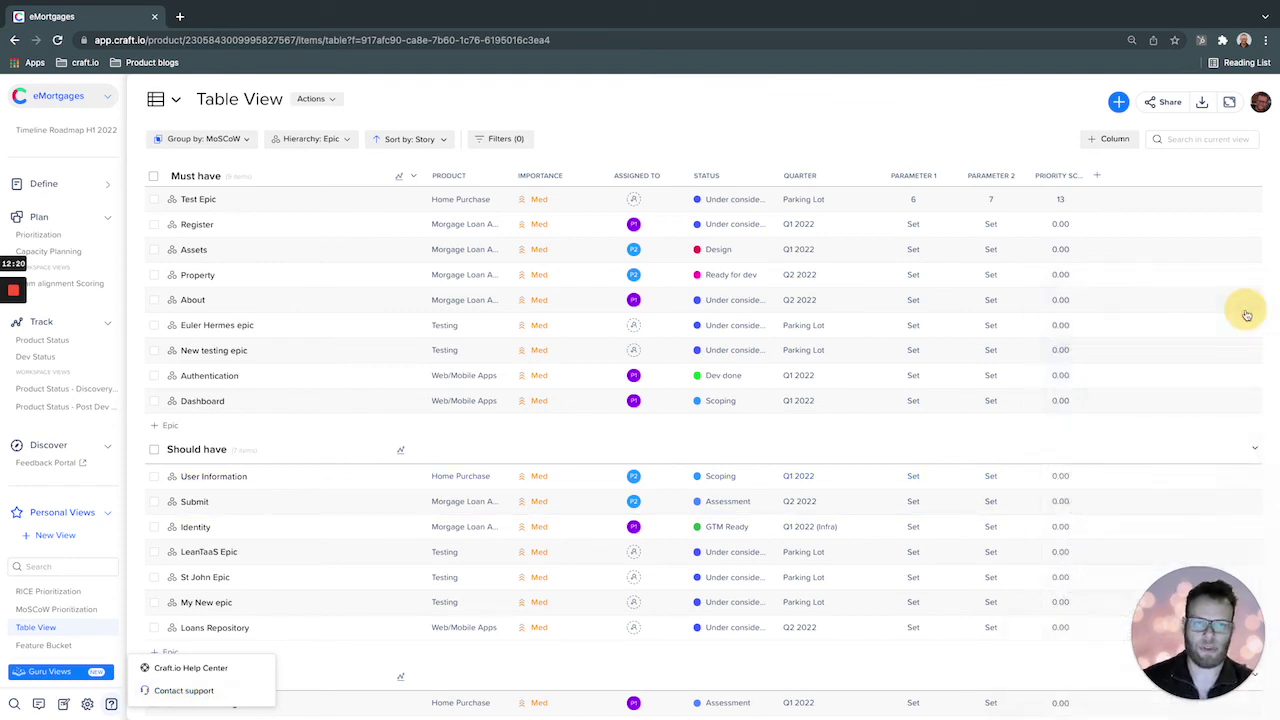